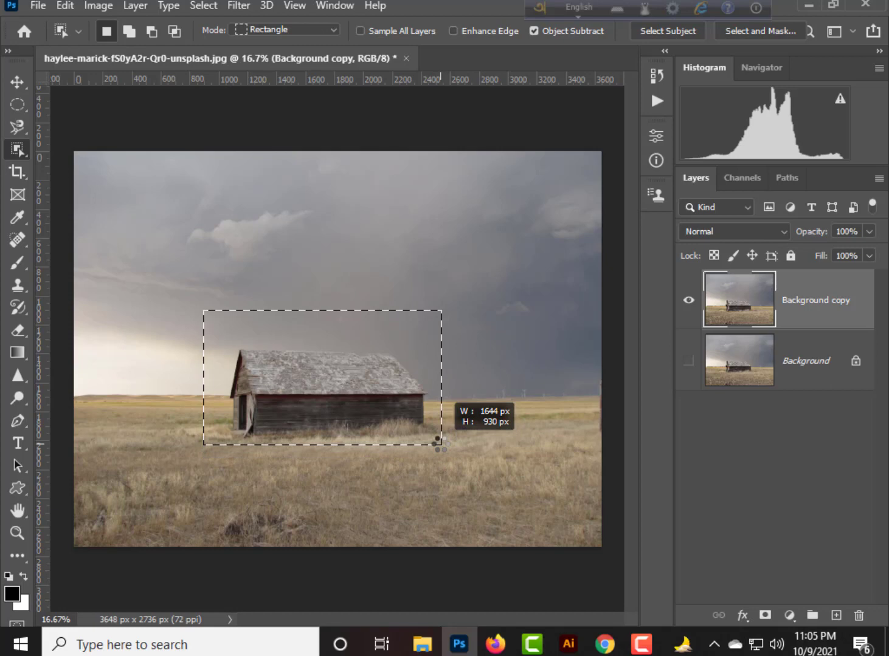
- Select the barn with the Object Selection tool and expand the selection by 25 pixels
{"action": "left_click_drag", "start_coordinate": [437, 442], "coordinate": [438, 444]}
{"action": "left_click", "coordinate": [204, 6]}
{"action": "mouse_move", "coordinate": [274, 281]}
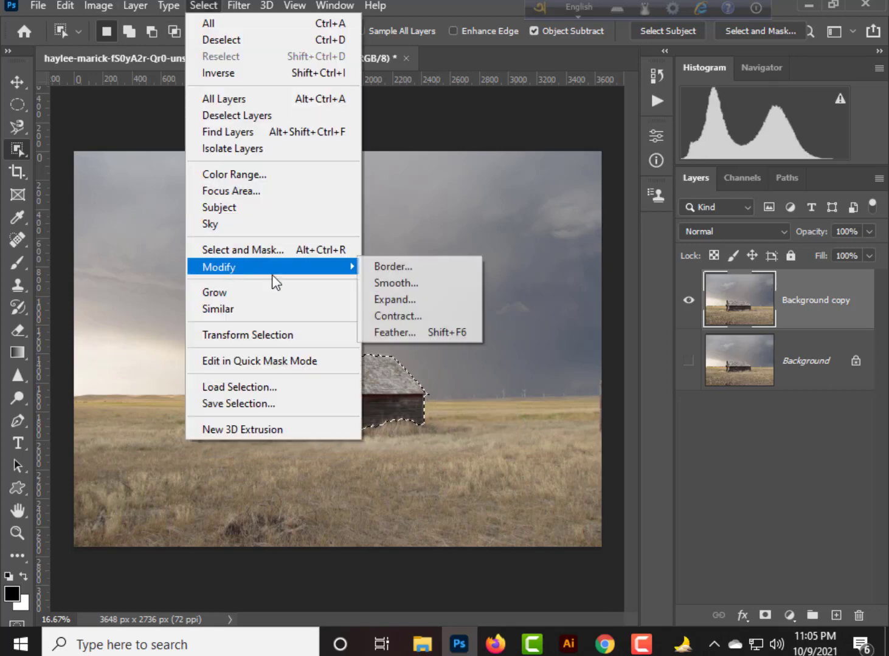
{"action": "left_click", "coordinate": [413, 299]}
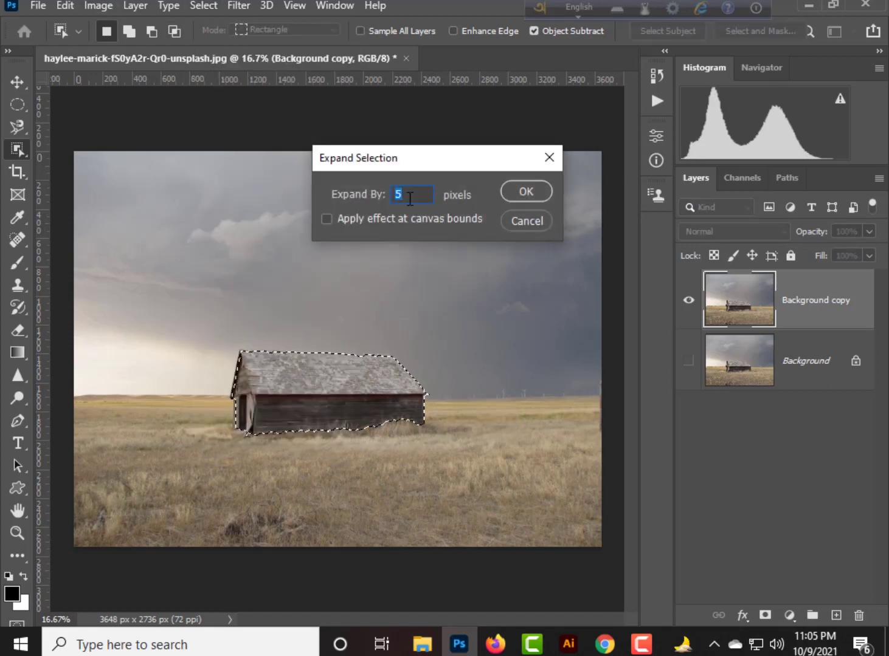
{"action": "type", "text": "25"}
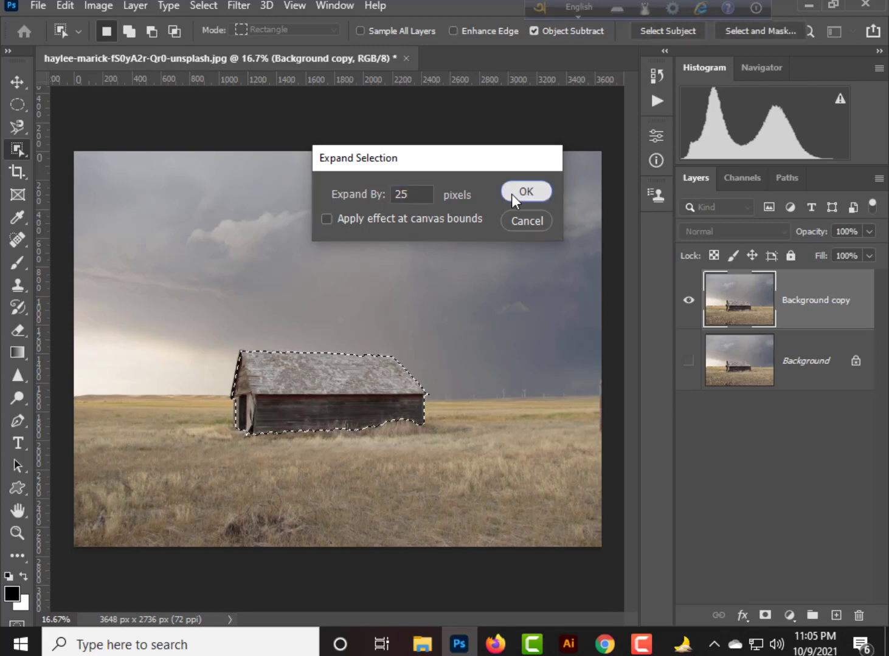
{"action": "left_click", "coordinate": [523, 192]}
- Fill the expanded selection to replace the barn with surrounding sky and grass, and clear the selection
{"action": "left_click", "coordinate": [65, 5]}
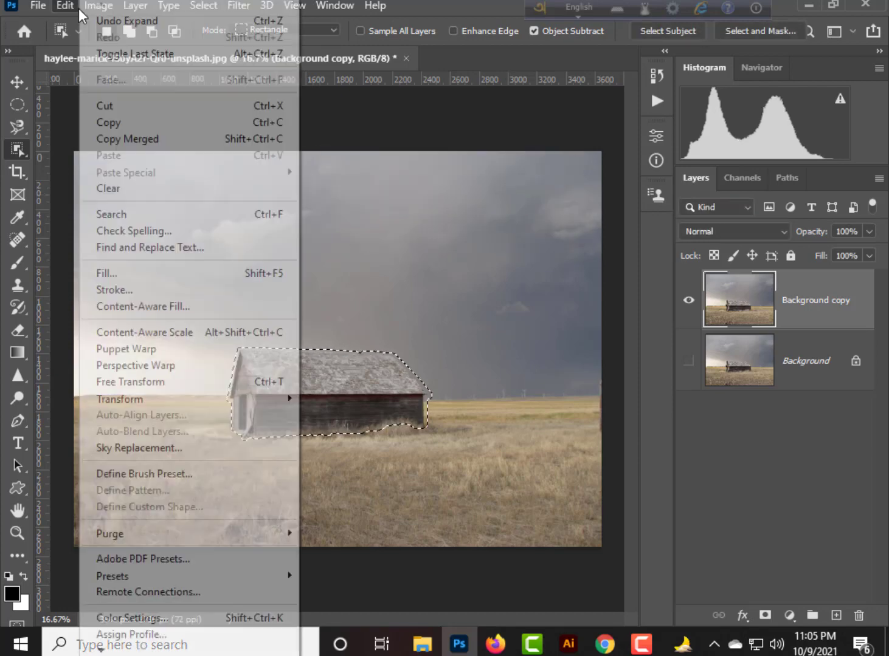
{"action": "left_click", "coordinate": [106, 273]}
{"action": "left_click", "coordinate": [549, 146]}
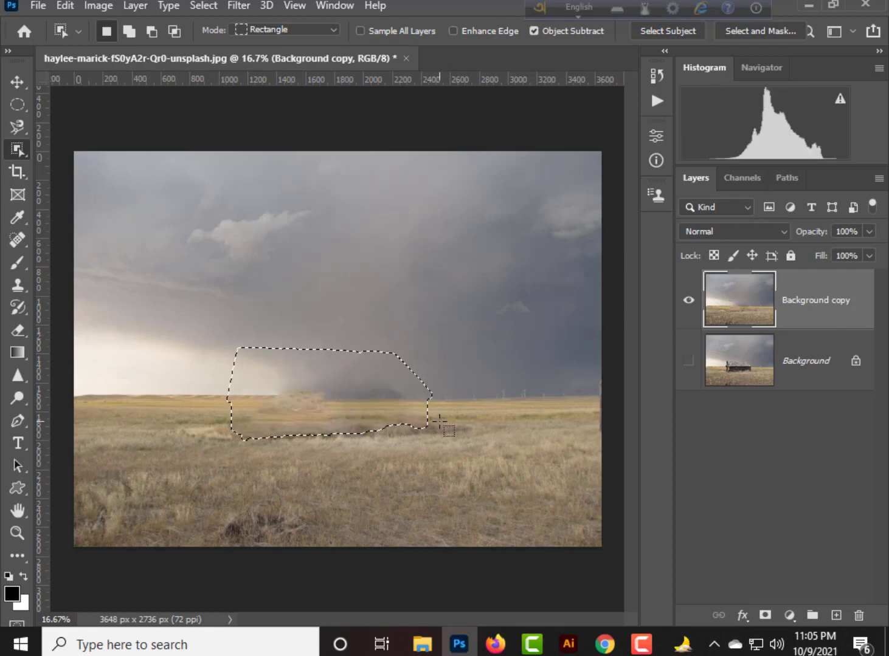
{"action": "key", "text": "ctrl+d"}
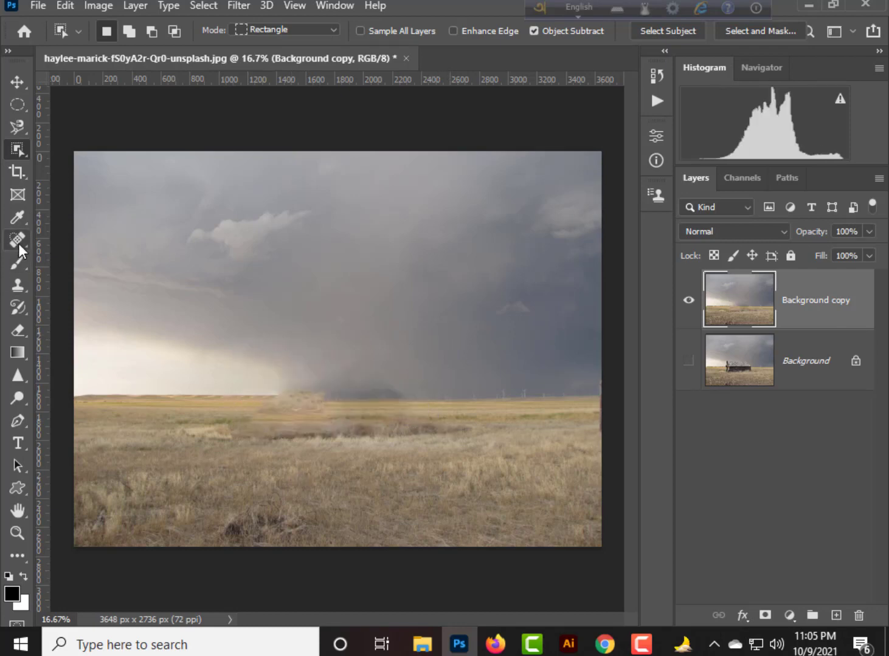
- Copy a rectangular patch of clean grass from the right side of the field to a new layer
{"action": "left_click", "coordinate": [17, 104]}
{"action": "right_click", "coordinate": [17, 106]}
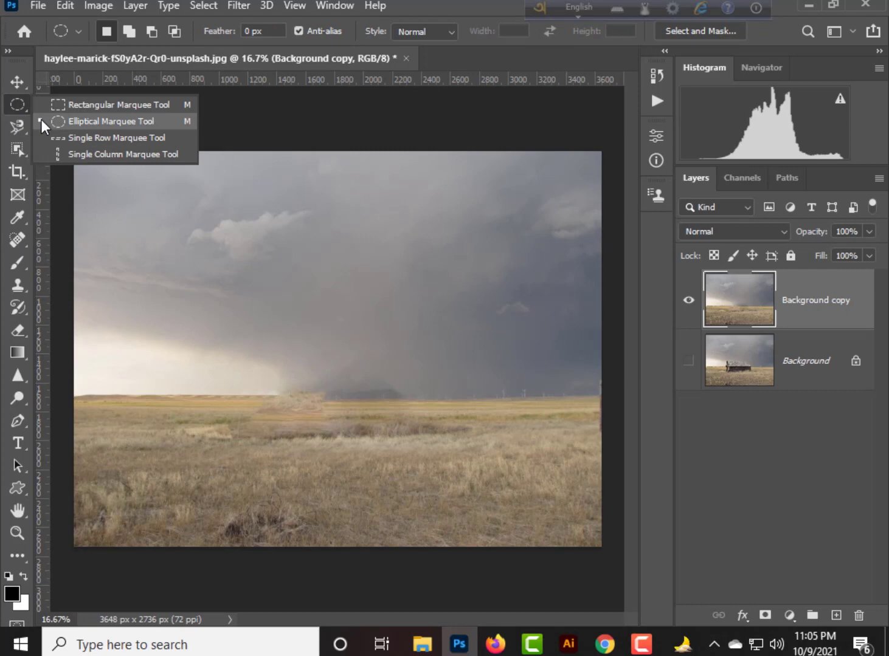
{"action": "left_click", "coordinate": [95, 106]}
{"action": "left_click_drag", "start_coordinate": [219, 420], "coordinate": [345, 460]}
{"action": "left_click_drag", "start_coordinate": [490, 425], "coordinate": [589, 456]}
{"action": "key", "text": "ctrl+j"}
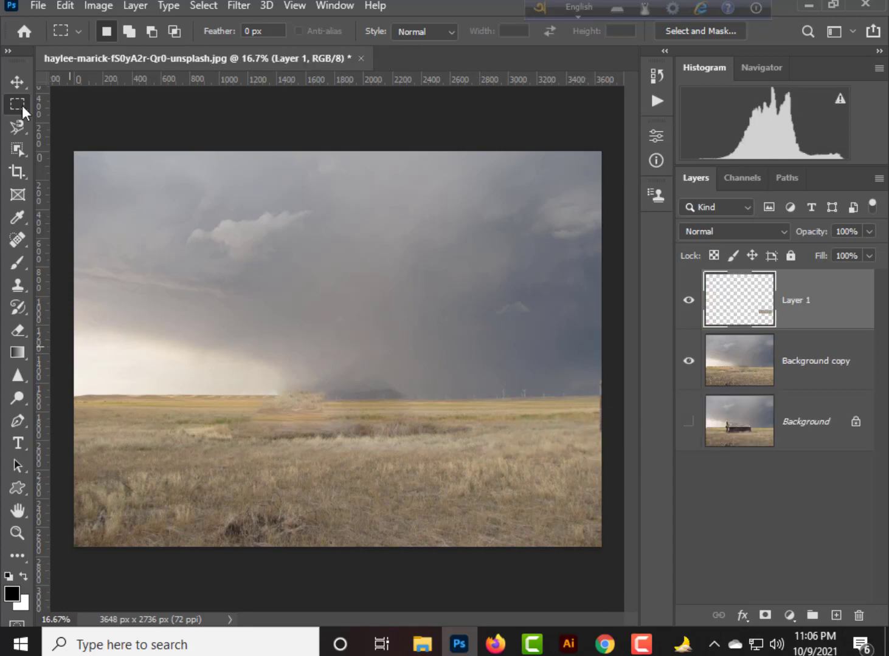
- Move the grass patch over the smeared ground where the barn's left end stood and scale it down slightly
{"action": "key", "text": "v"}
{"action": "left_click_drag", "start_coordinate": [526, 442], "coordinate": [274, 437]}
{"action": "key", "text": "ctrl+plus"}
{"action": "key", "text": "ctrl+plus"}
{"action": "key", "text": "ctrl+plus"}
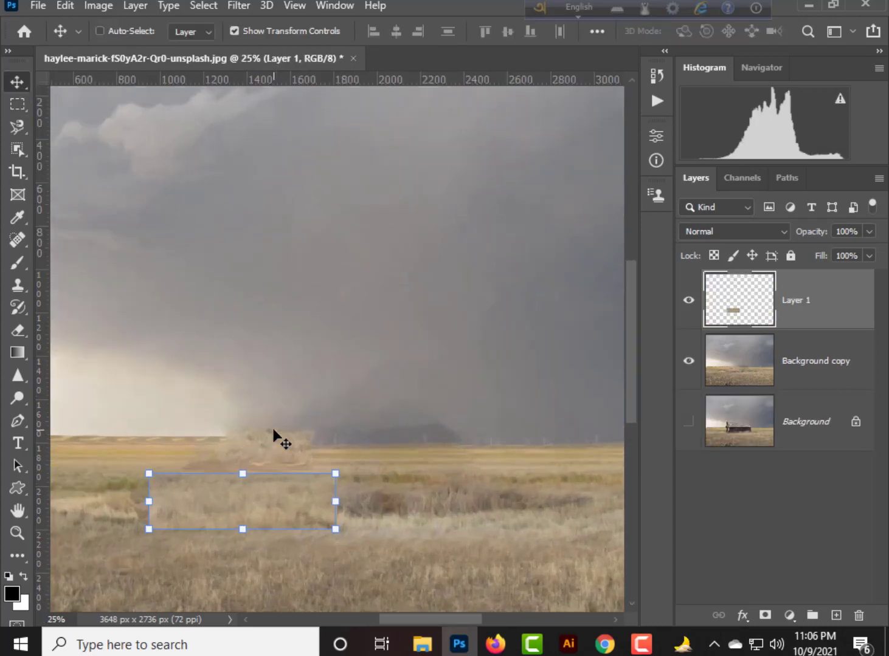
{"action": "scroll", "coordinate": [328, 443], "scroll_direction": "down", "scroll_amount": 5}
{"action": "scroll", "coordinate": [328, 444], "scroll_direction": "left", "scroll_amount": 2}
{"action": "mouse_move", "coordinate": [243, 394]}
{"action": "left_mouse_down"}
{"action": "mouse_move", "coordinate": [254, 361]}
{"action": "mouse_move", "coordinate": [265, 377]}
{"action": "mouse_move", "coordinate": [266, 412]}
{"action": "left_mouse_up"}
{"action": "key", "text": "Return"}
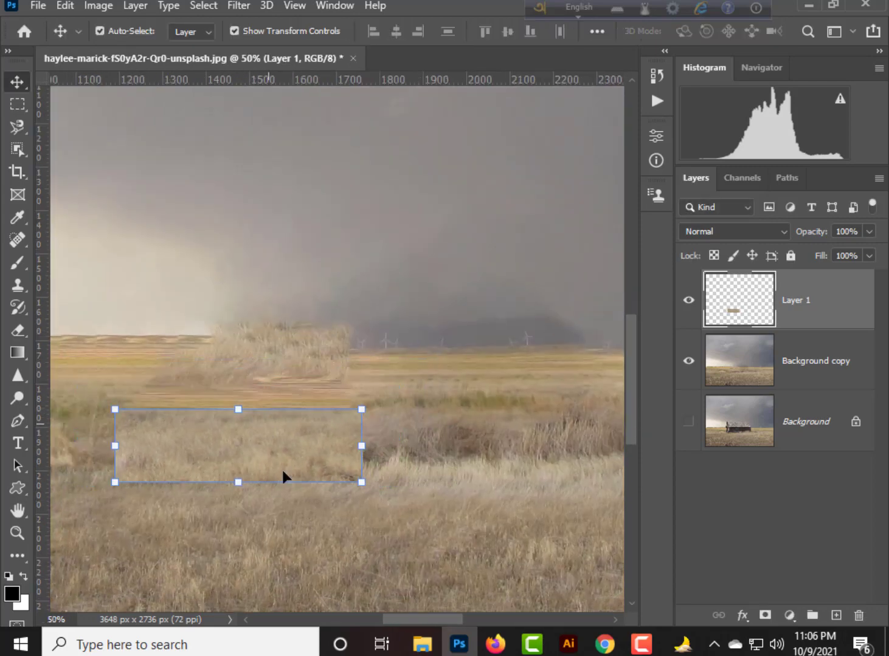
- Try to blend the grass patch's edges with the Eraser, enlarging it to 50 and reducing its opacity to 6%
{"action": "left_click", "coordinate": [779, 355]}
{"action": "key", "text": "b"}
{"action": "left_click", "coordinate": [796, 300]}
{"action": "key", "text": "e"}
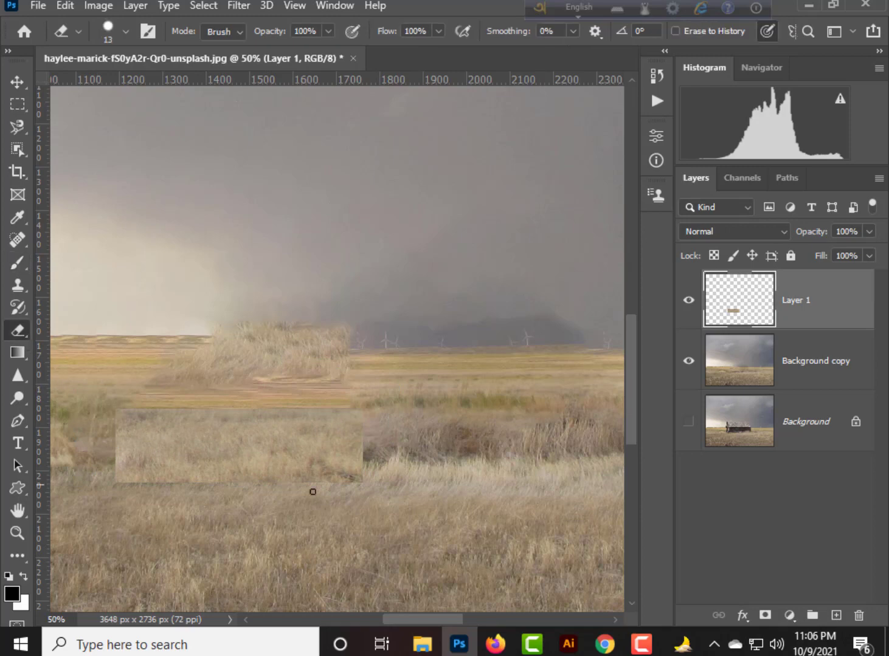
{"action": "key", "text": "bracketright"}
{"action": "key", "text": "bracketright"}
{"action": "left_click_drag", "start_coordinate": [357, 487], "coordinate": [360, 417]}
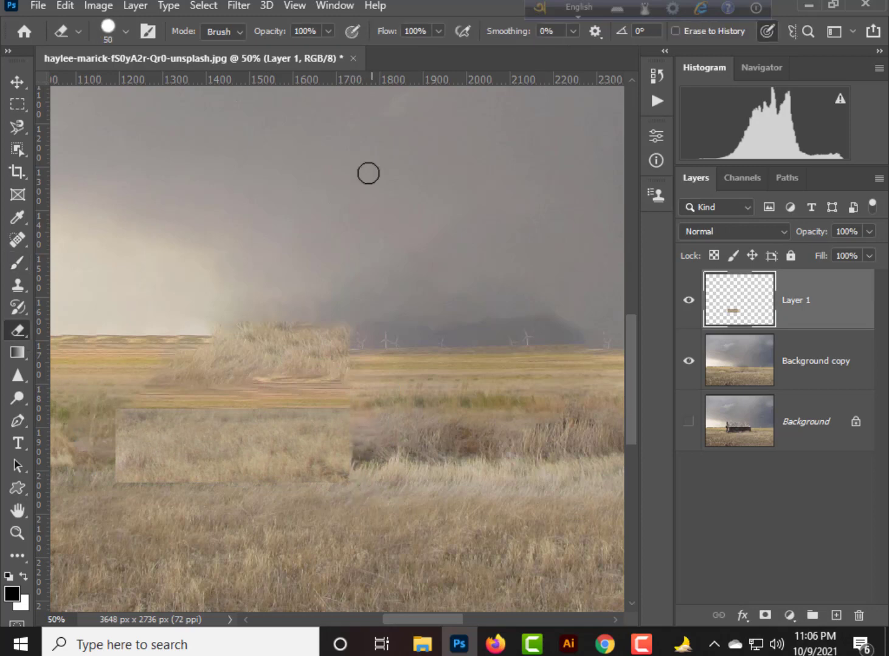
{"action": "left_click_drag", "start_coordinate": [328, 34], "coordinate": [255, 61]}
{"action": "left_click", "coordinate": [116, 476]}
- Add a layer mask to the grass patch and paint its edges away with a soft black brush of size 90
{"action": "left_click", "coordinate": [765, 615]}
{"action": "left_click", "coordinate": [17, 262]}
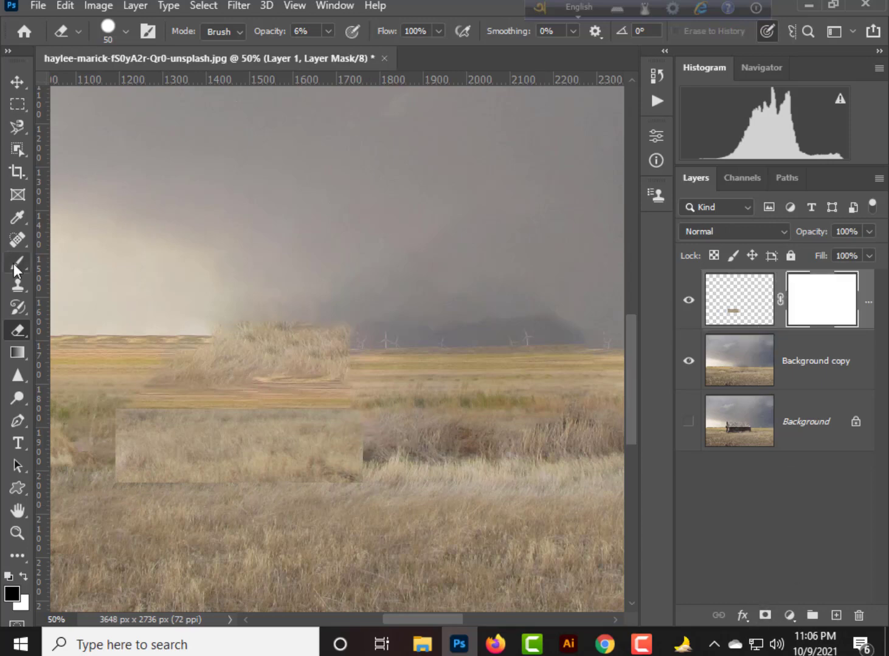
{"action": "key", "text": "bracketleft"}
{"action": "key", "text": "bracketleft"}
{"action": "key", "text": "bracketleft"}
{"action": "key", "text": "bracketleft"}
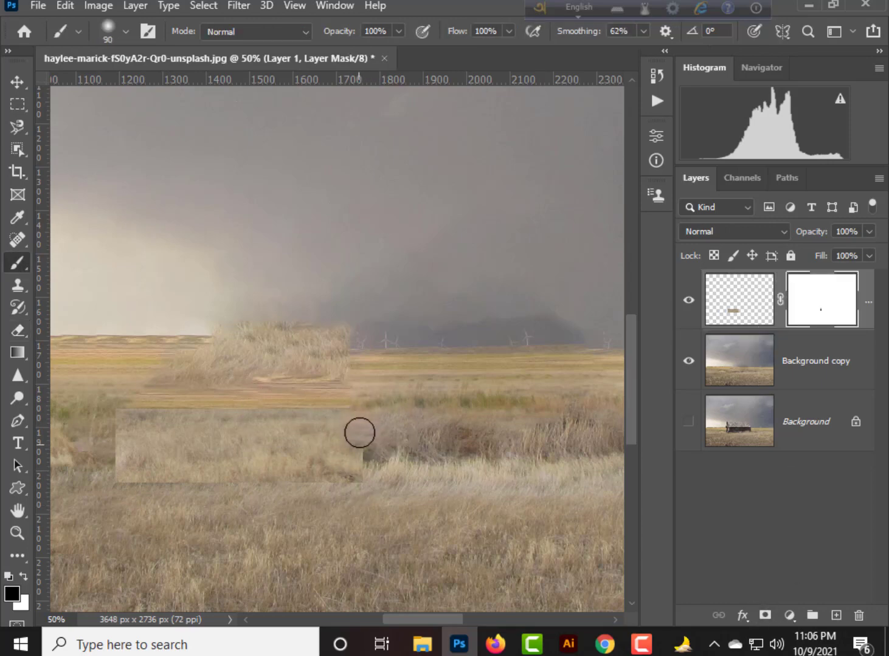
{"action": "left_click_drag", "start_coordinate": [360, 433], "coordinate": [339, 407]}
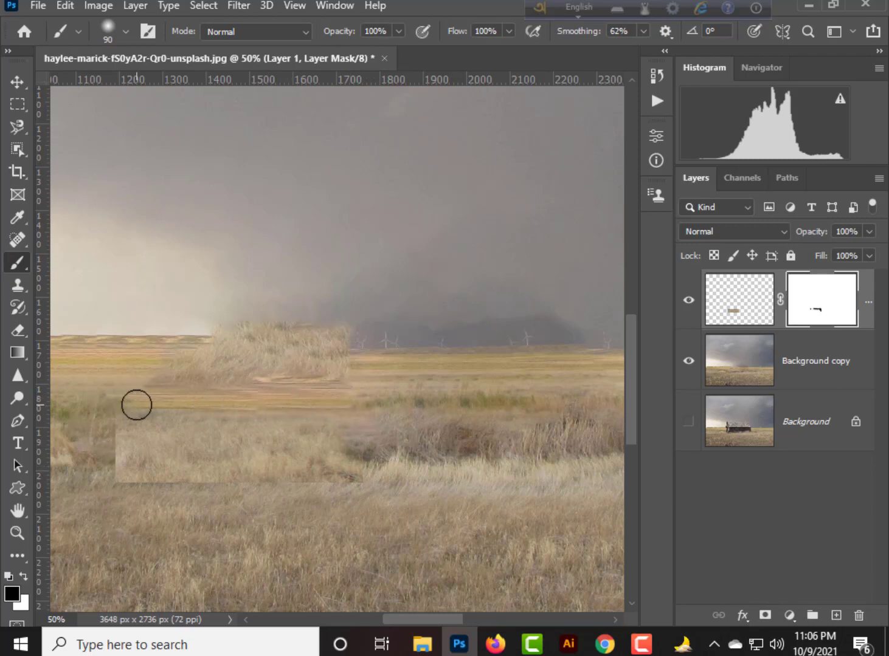
{"action": "mouse_move", "coordinate": [113, 426]}
{"action": "left_mouse_down"}
{"action": "mouse_move", "coordinate": [119, 483]}
{"action": "mouse_move", "coordinate": [261, 489]}
{"action": "mouse_move", "coordinate": [397, 473]}
{"action": "mouse_move", "coordinate": [366, 481]}
{"action": "mouse_move", "coordinate": [367, 455]}
{"action": "mouse_move", "coordinate": [126, 489]}
{"action": "left_mouse_up"}
- Place the old house image from the desktop directly above the Background copy layer
{"action": "key", "text": "v"}
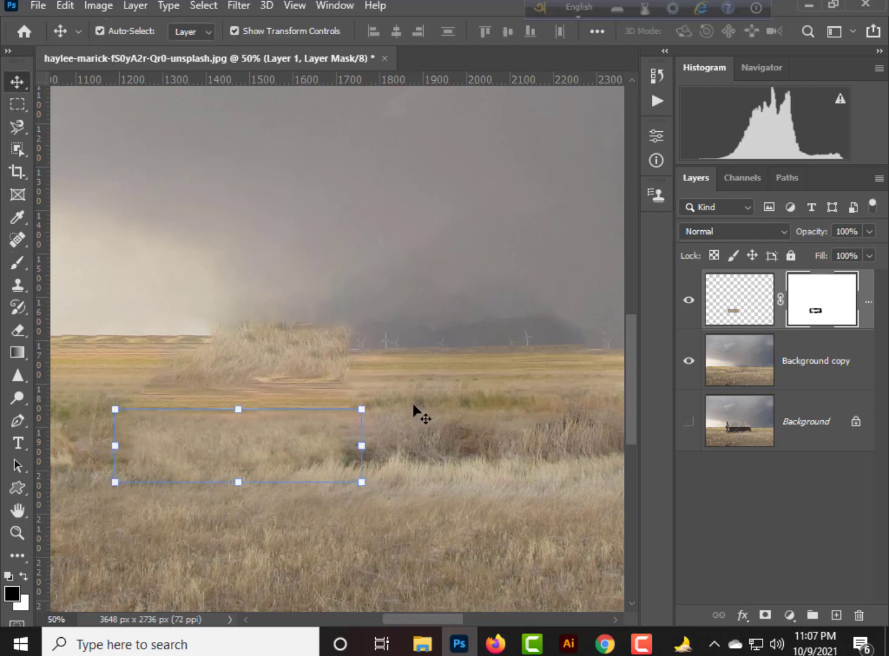
{"action": "key", "text": "ctrl+minus"}
{"action": "key", "text": "ctrl+minus"}
{"action": "key", "text": "ctrl+minus"}
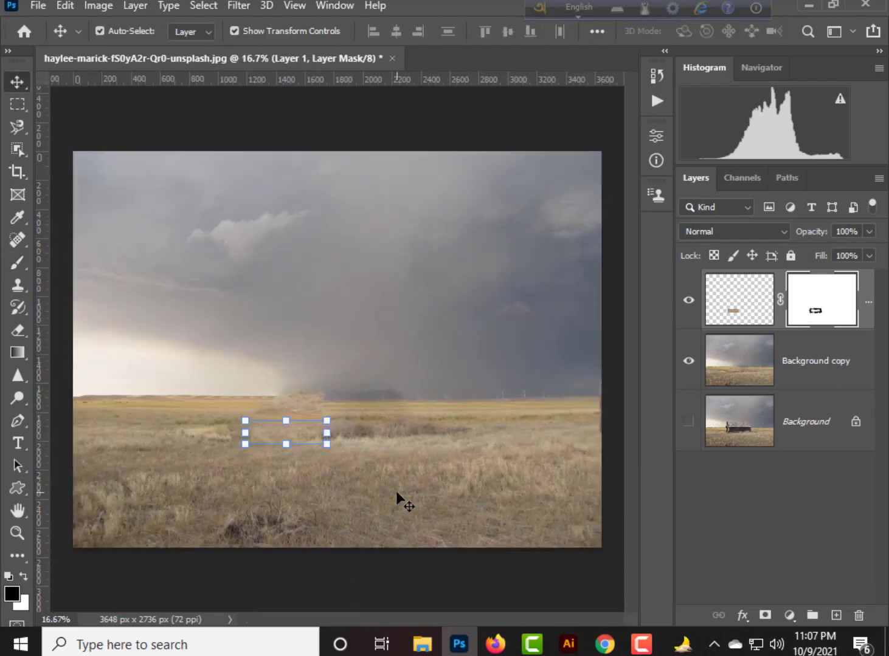
{"action": "left_click", "coordinate": [430, 456]}
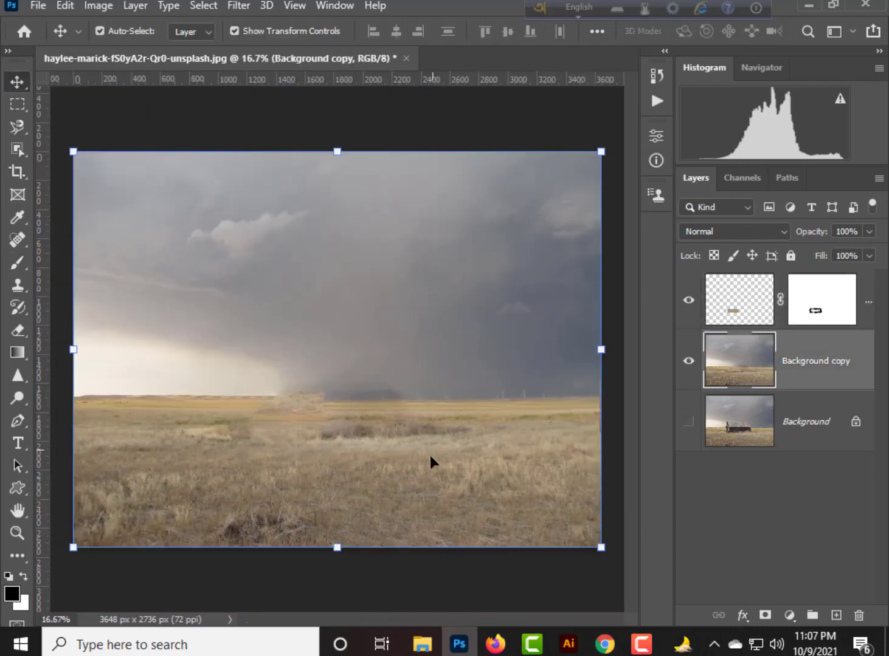
{"action": "left_click", "coordinate": [811, 4]}
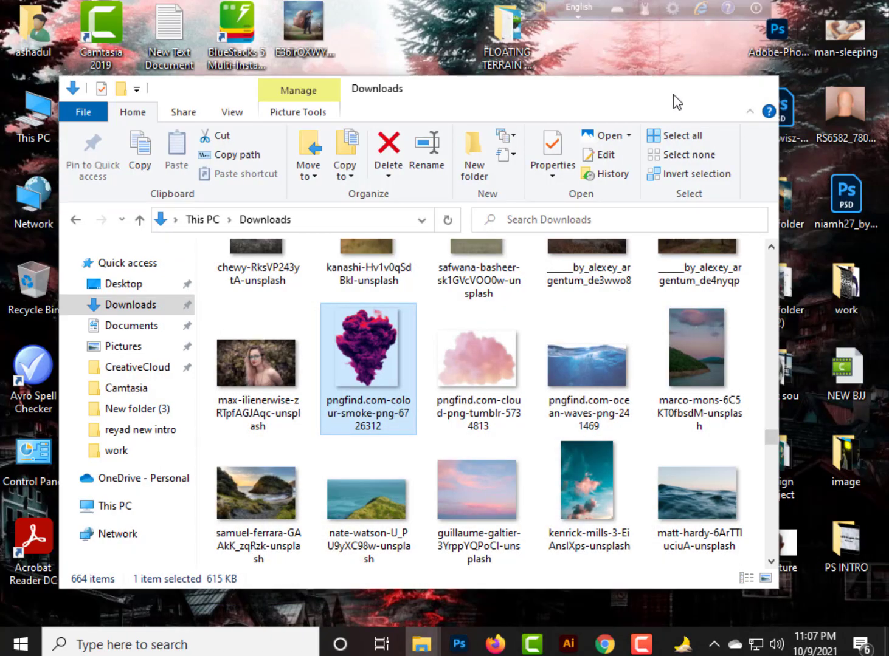
{"action": "left_click", "coordinate": [679, 89]}
{"action": "right_click", "coordinate": [537, 173]}
{"action": "left_click", "coordinate": [559, 231]}
{"action": "left_click_drag", "start_coordinate": [311, 394], "coordinate": [383, 435]}
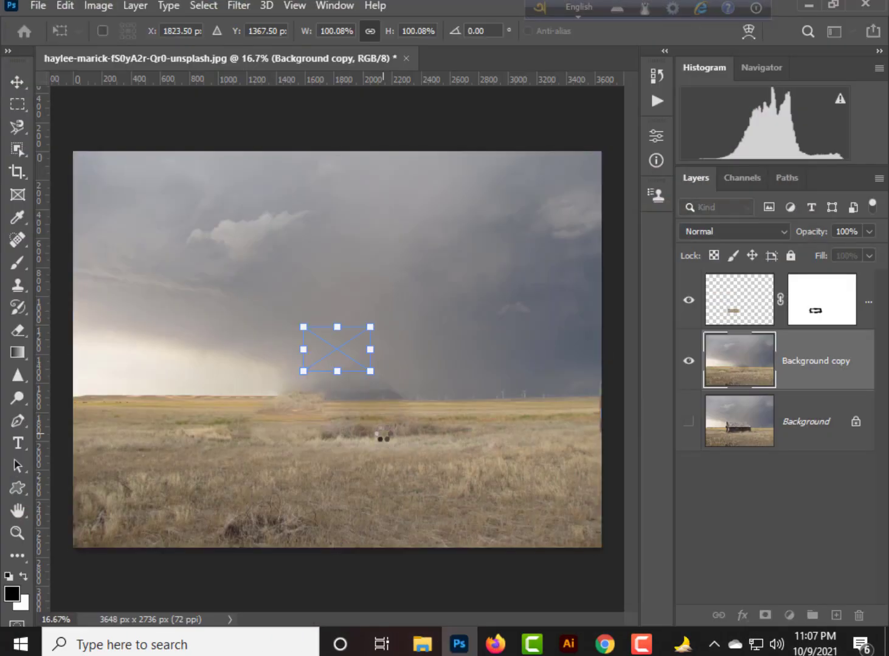
- Enlarge the placed house image across the middle of the scene and rasterize its layer
{"action": "left_click_drag", "start_coordinate": [370, 372], "coordinate": [518, 471]}
{"action": "left_click_drag", "start_coordinate": [303, 327], "coordinate": [113, 277]}
{"action": "key", "text": "Return"}
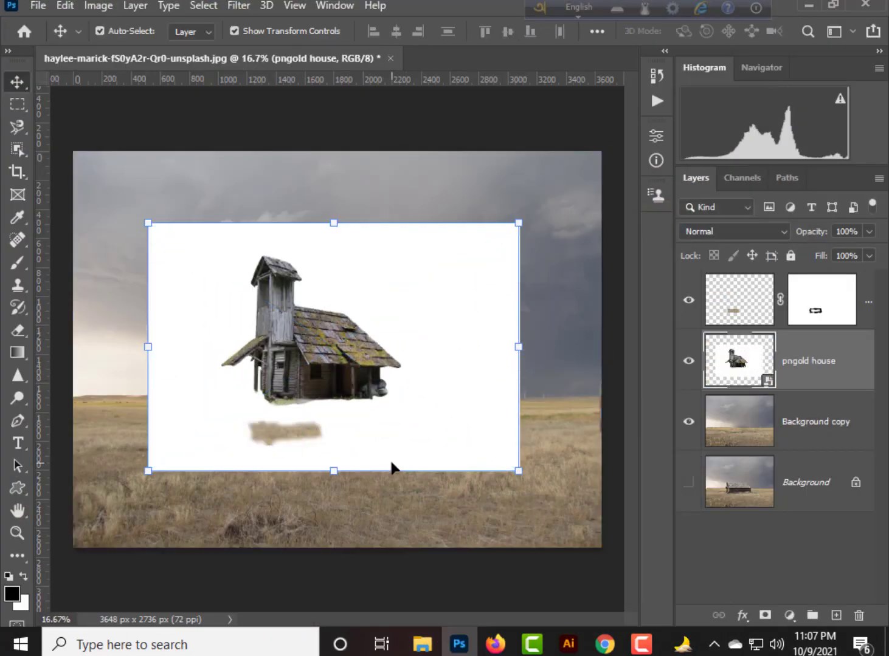
{"action": "right_click", "coordinate": [813, 379]}
{"action": "left_click", "coordinate": [613, 334]}
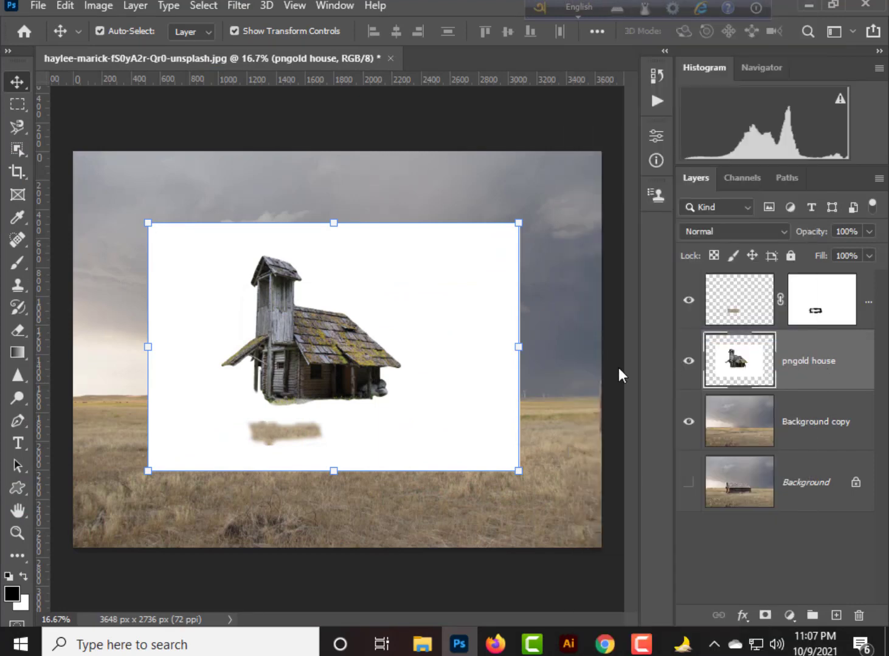
- Select the old house with the Object Selection tool and mask out its white background
{"action": "left_click", "coordinate": [17, 126]}
{"action": "left_click", "coordinate": [17, 149]}
{"action": "left_click_drag", "start_coordinate": [214, 238], "coordinate": [449, 413]}
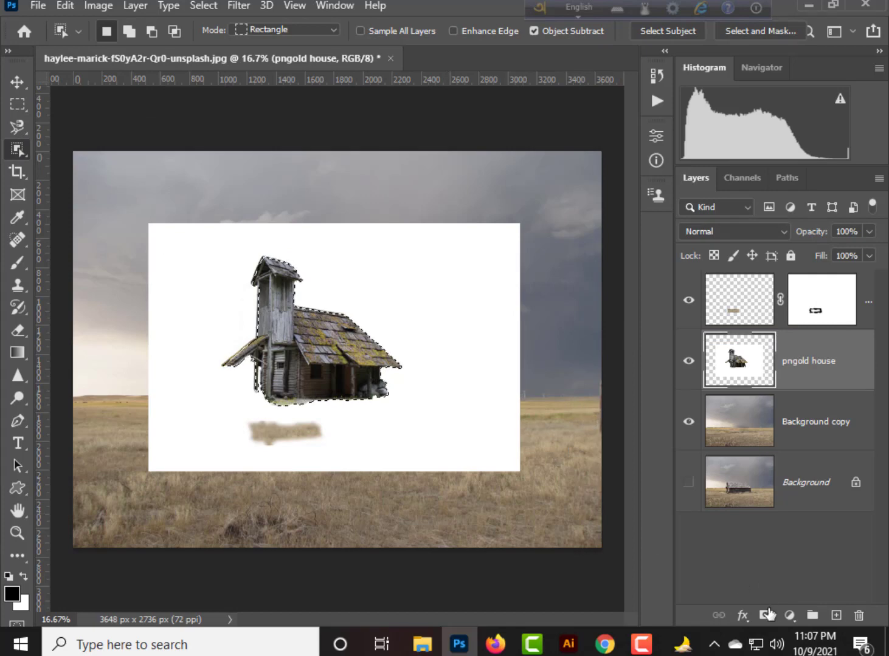
{"action": "left_click", "coordinate": [765, 615]}
- Scale the masked house to 82.27% and set it on the field at the horizon where the barn stood
{"action": "left_click", "coordinate": [18, 85]}
{"action": "left_click_drag", "start_coordinate": [335, 227], "coordinate": [334, 171]}
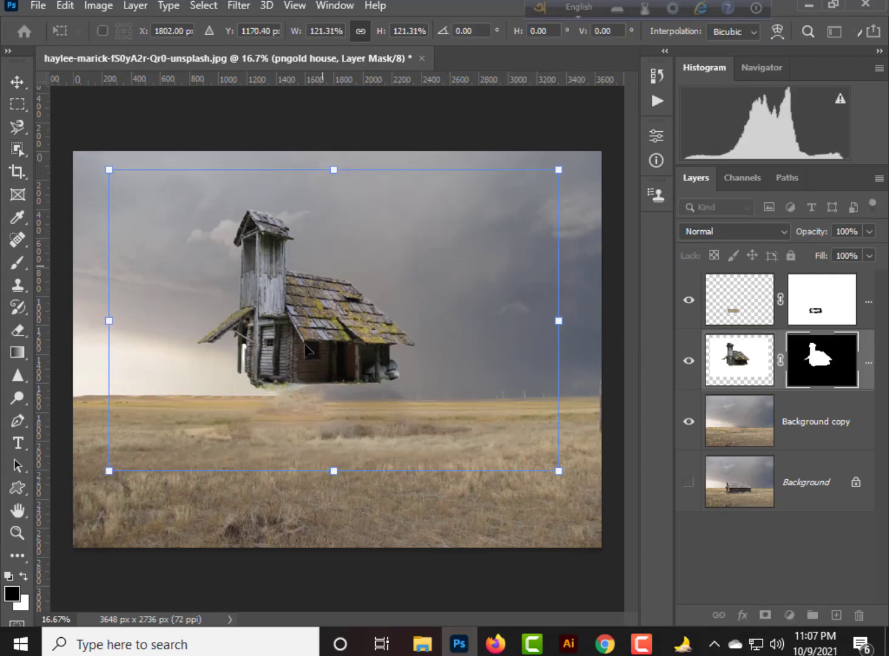
{"action": "left_click_drag", "start_coordinate": [320, 335], "coordinate": [329, 372]}
{"action": "key", "text": "ctrl+minus"}
{"action": "key", "text": "ctrl+minus"}
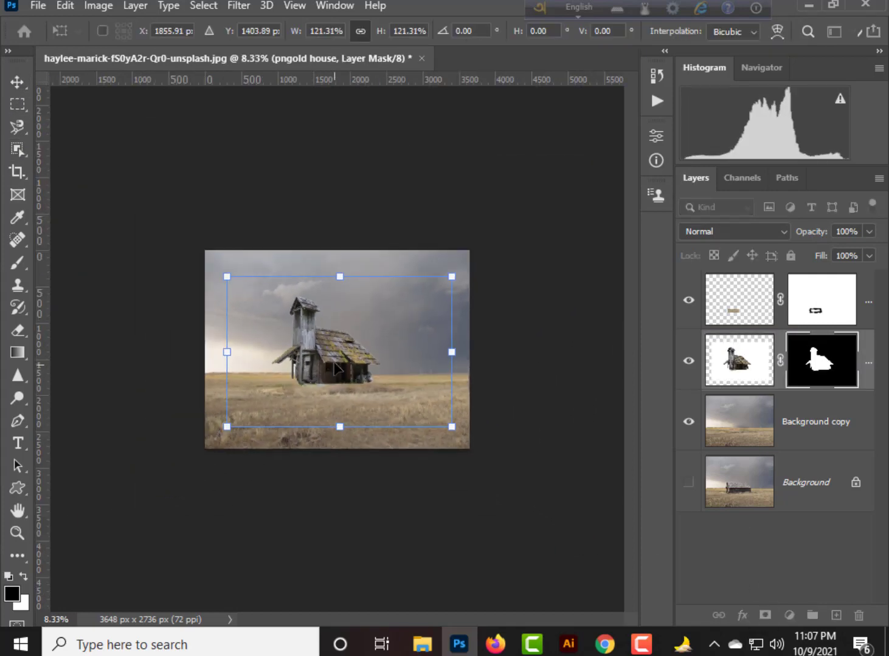
{"action": "left_click_drag", "start_coordinate": [339, 278], "coordinate": [345, 312]}
{"action": "left_click_drag", "start_coordinate": [334, 370], "coordinate": [333, 365]}
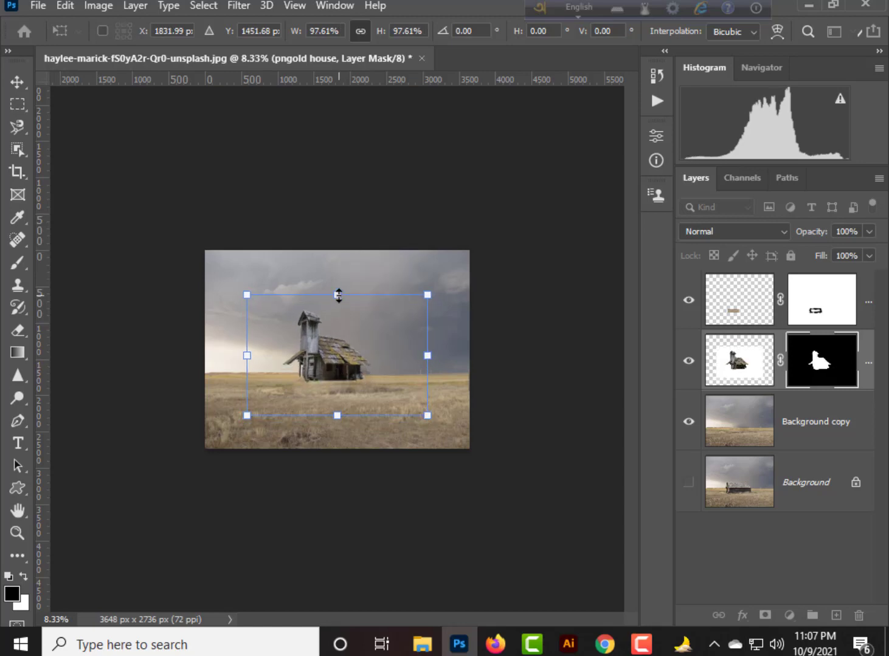
{"action": "left_click_drag", "start_coordinate": [337, 296], "coordinate": [340, 313]}
{"action": "left_click_drag", "start_coordinate": [341, 372], "coordinate": [341, 367]}
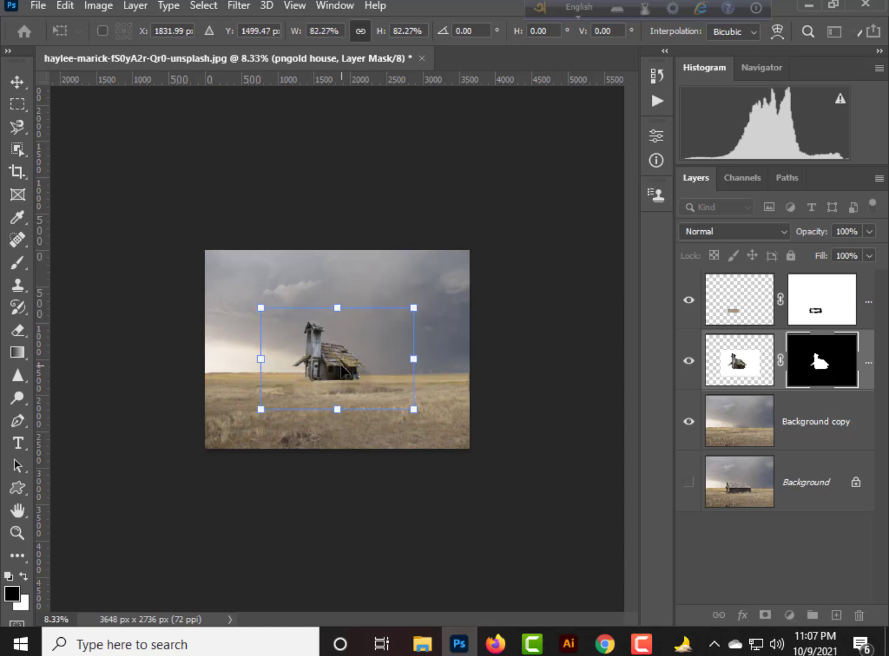
{"action": "key", "text": "ctrl+plus"}
{"action": "key", "text": "ctrl+plus"}
{"action": "key", "text": "Return"}
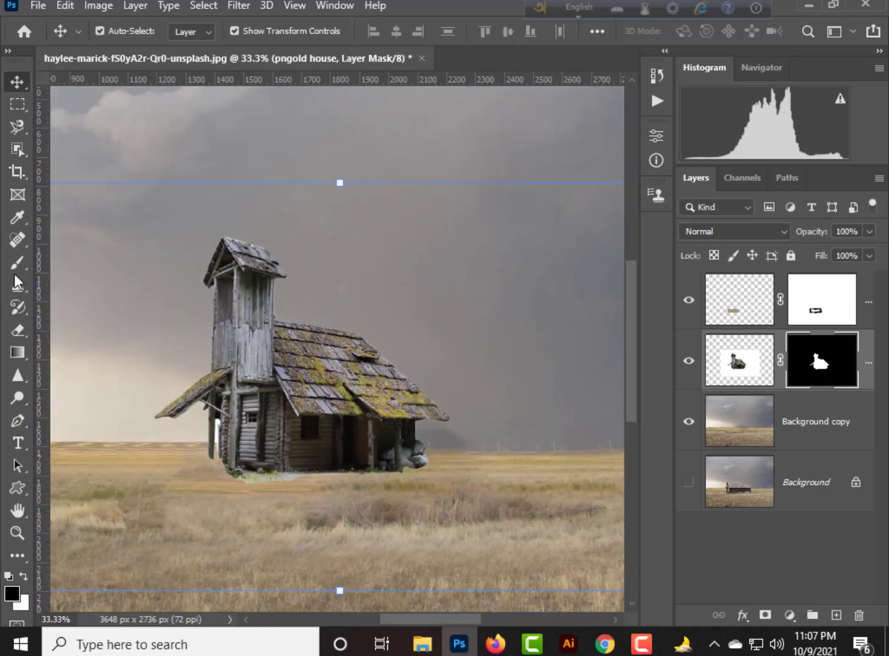
- Paint black on the house's layer mask along its base to blend it into the grass
{"action": "key", "text": "b"}
{"action": "left_click_drag", "start_coordinate": [240, 476], "coordinate": [282, 481]}
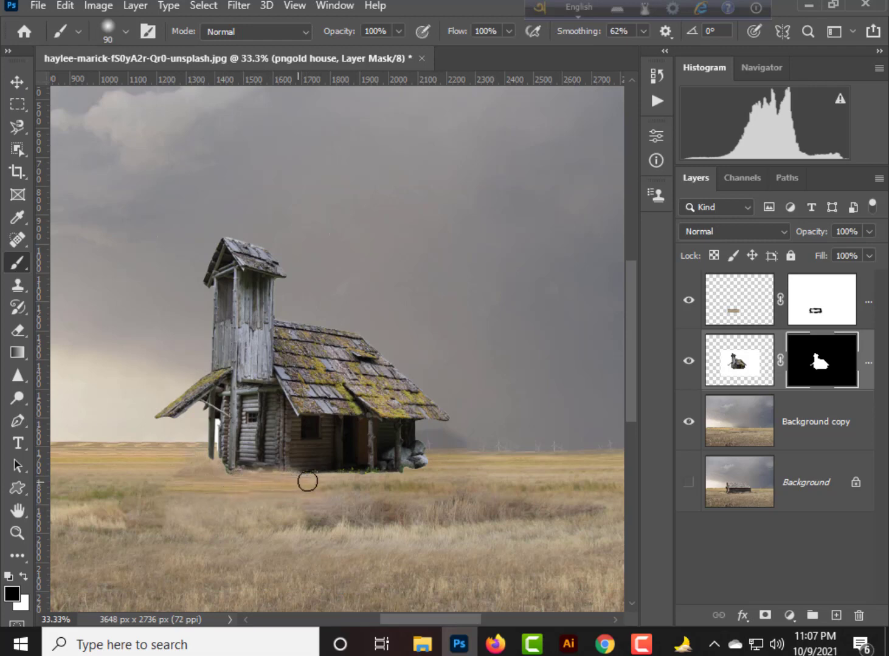
{"action": "mouse_move", "coordinate": [391, 469]}
{"action": "left_mouse_down"}
{"action": "mouse_move", "coordinate": [434, 470]}
{"action": "mouse_move", "coordinate": [395, 496]}
{"action": "mouse_move", "coordinate": [235, 483]}
{"action": "mouse_move", "coordinate": [207, 469]}
{"action": "mouse_move", "coordinate": [338, 492]}
{"action": "mouse_move", "coordinate": [391, 471]}
{"action": "mouse_move", "coordinate": [446, 467]}
{"action": "mouse_move", "coordinate": [222, 480]}
{"action": "left_mouse_up"}
- Quick-select the white gap beside the house's left post, paint it out on the layer mask, and deselect
{"action": "scroll", "coordinate": [199, 483], "scroll_direction": "up", "scroll_amount": 2}
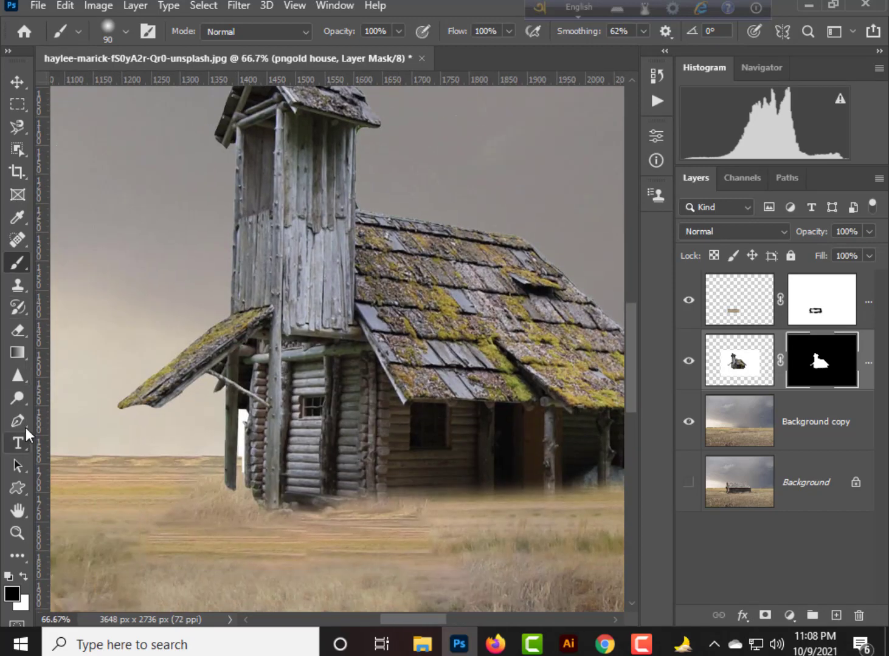
{"action": "left_click", "coordinate": [17, 421]}
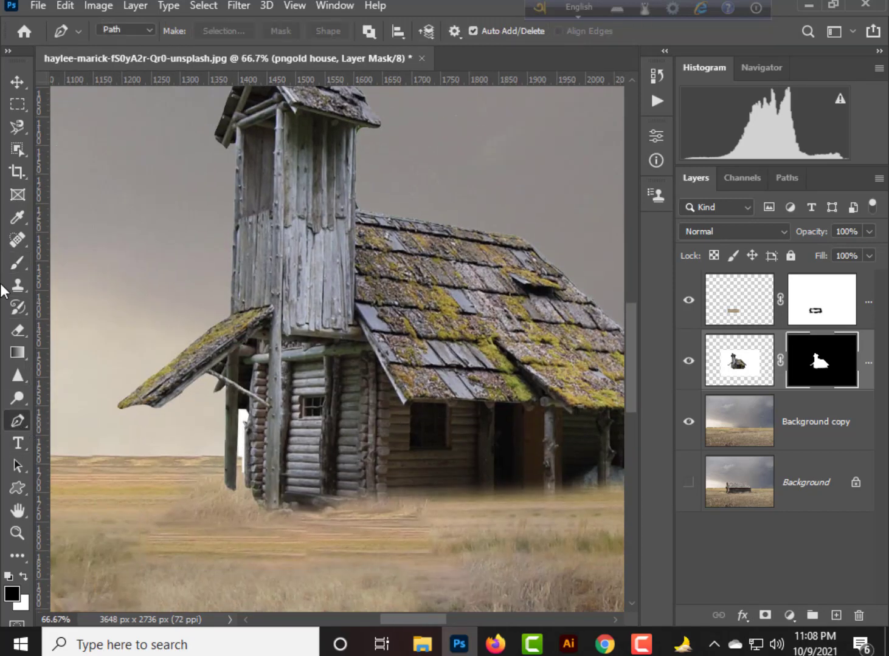
{"action": "left_click", "coordinate": [18, 149]}
{"action": "left_click", "coordinate": [76, 168]}
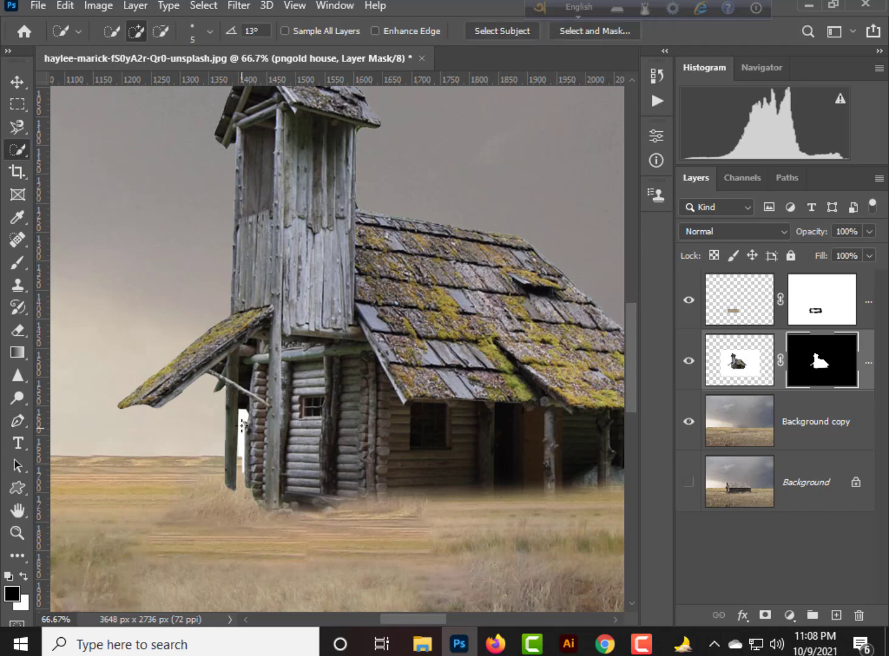
{"action": "left_click_drag", "start_coordinate": [242, 425], "coordinate": [242, 467]}
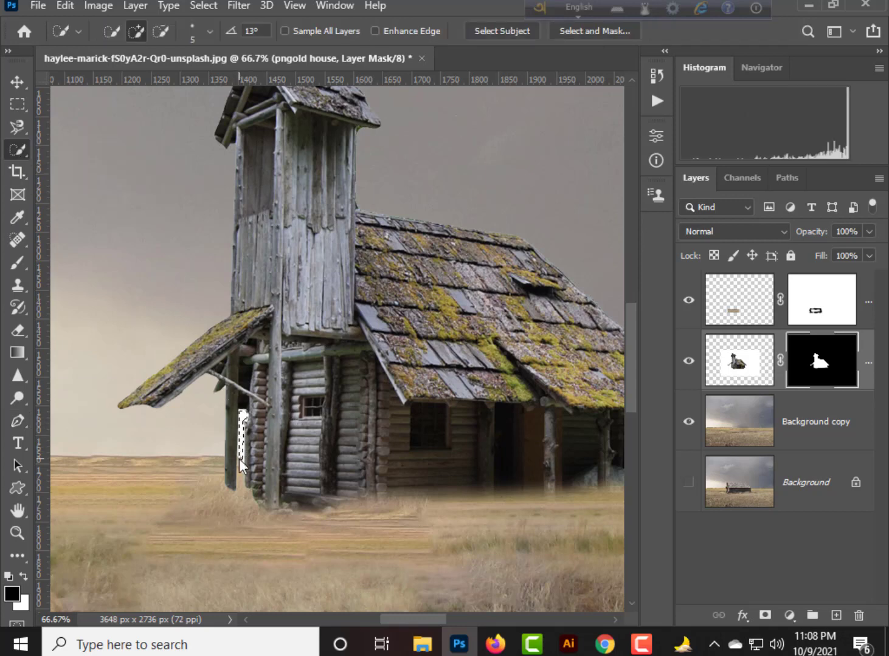
{"action": "left_click", "coordinate": [6, 268]}
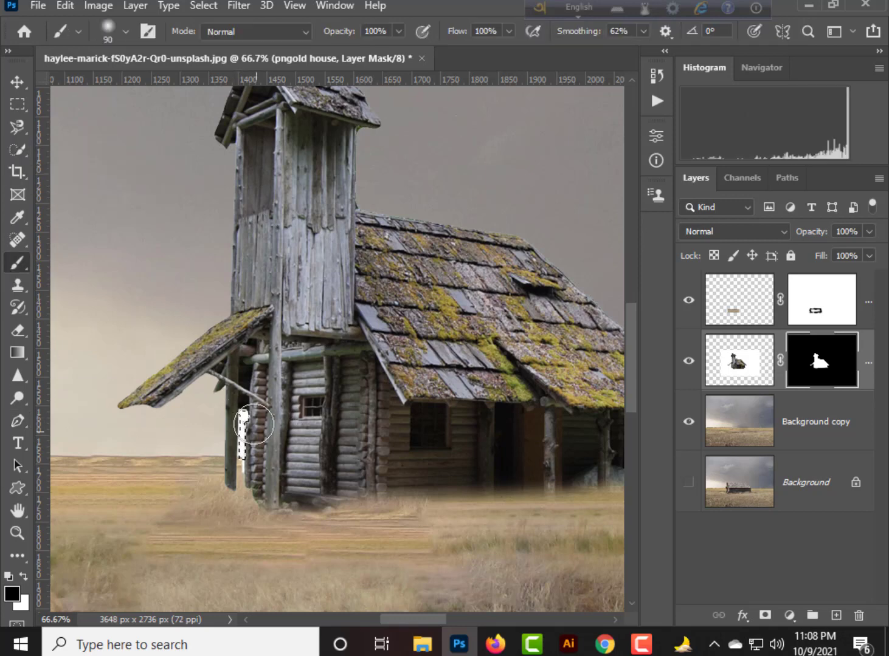
{"action": "left_click_drag", "start_coordinate": [249, 424], "coordinate": [235, 481]}
{"action": "key", "text": "ctrl+d"}
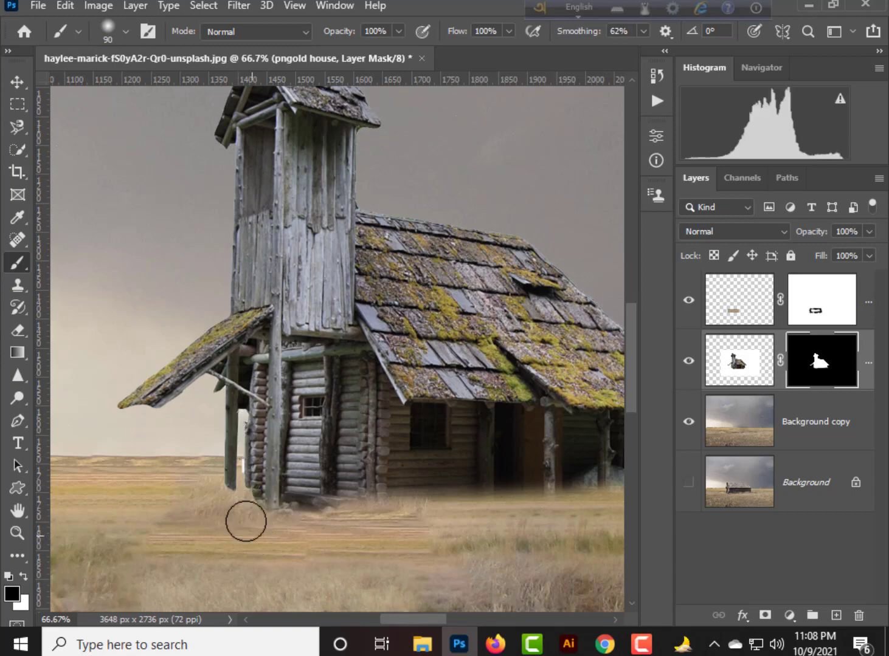
- Select the white sliver beside the house's left post with the Polygonal Lasso, paint it out on the layer mask, and deselect
{"action": "key", "text": "ctrl+plus"}
{"action": "key", "text": "ctrl+plus"}
{"action": "key", "text": "ctrl+plus"}
{"action": "left_click_drag", "start_coordinate": [238, 491], "coordinate": [425, 182]}
{"action": "left_click_drag", "start_coordinate": [341, 458], "coordinate": [290, 515]}
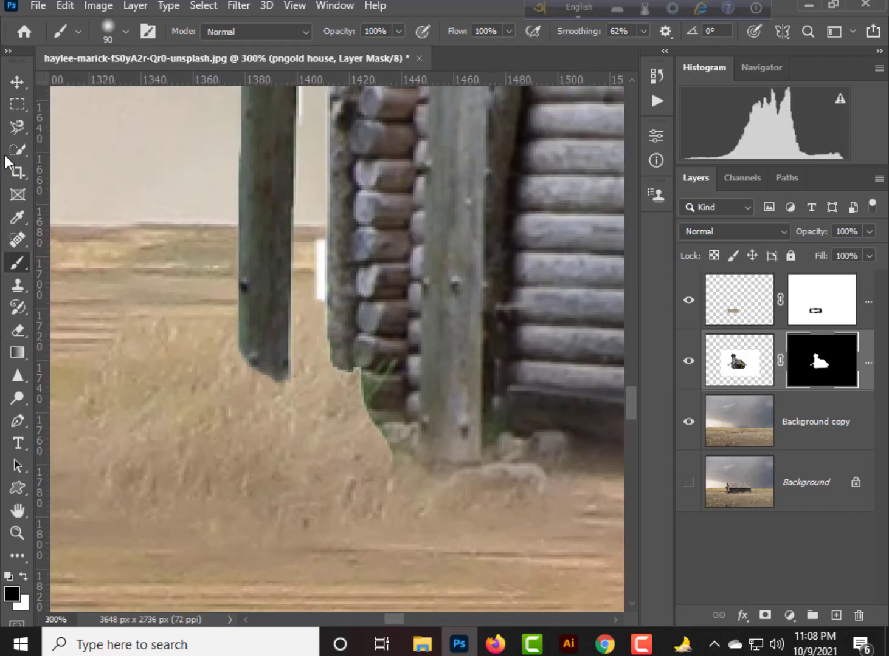
{"action": "right_click", "coordinate": [17, 127]}
{"action": "left_click", "coordinate": [55, 145]}
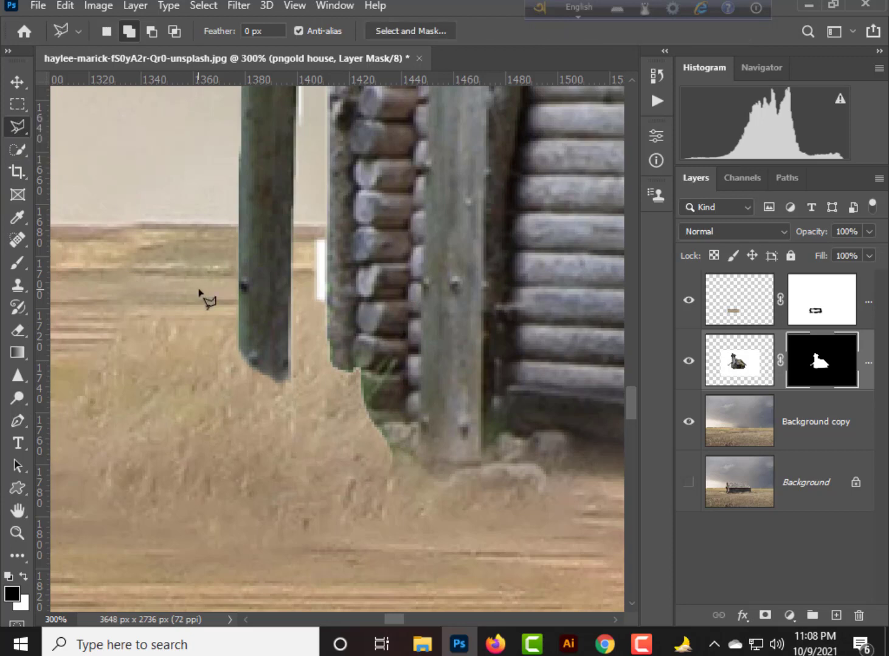
{"action": "left_click", "coordinate": [300, 272]}
{"action": "left_click", "coordinate": [309, 239]}
{"action": "left_click", "coordinate": [327, 238]}
{"action": "left_click", "coordinate": [17, 262]}
{"action": "left_click_drag", "start_coordinate": [292, 274], "coordinate": [287, 334]}
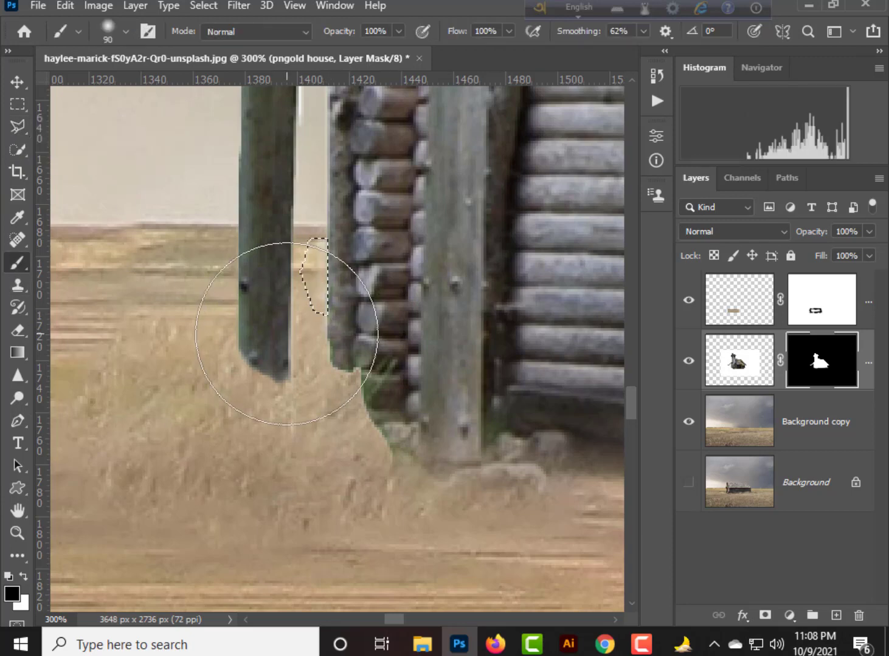
{"action": "key", "text": "ctrl+minus"}
{"action": "key", "text": "ctrl+minus"}
{"action": "key", "text": "ctrl+minus"}
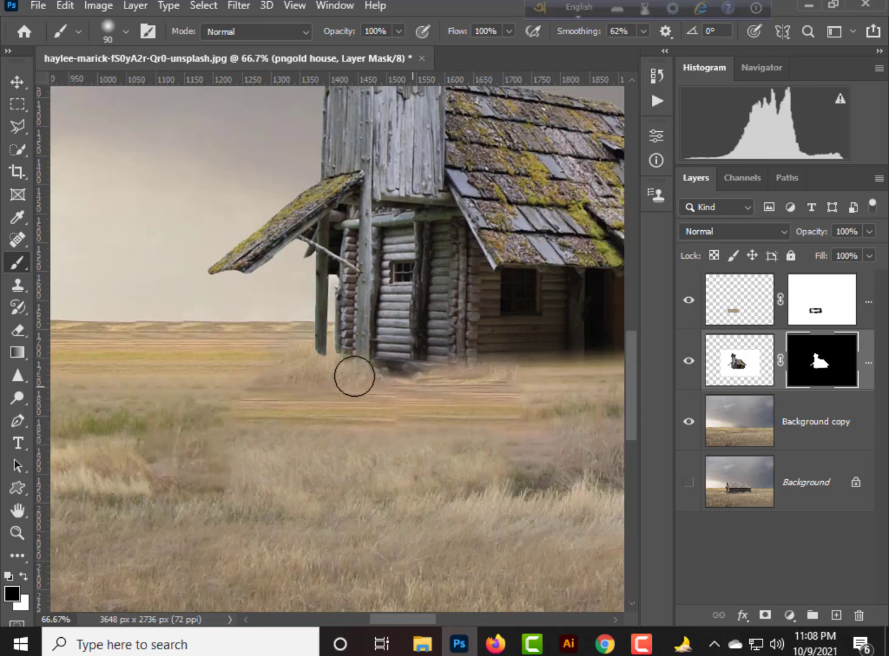
- Inspect the blended base along the full length of the house and the overall composite
{"action": "mouse_move", "coordinate": [354, 377]}
{"action": "left_mouse_down"}
{"action": "mouse_move", "coordinate": [468, 379]}
{"action": "mouse_move", "coordinate": [440, 384]}
{"action": "left_mouse_up"}
{"action": "left_click_drag", "start_coordinate": [485, 421], "coordinate": [203, 423]}
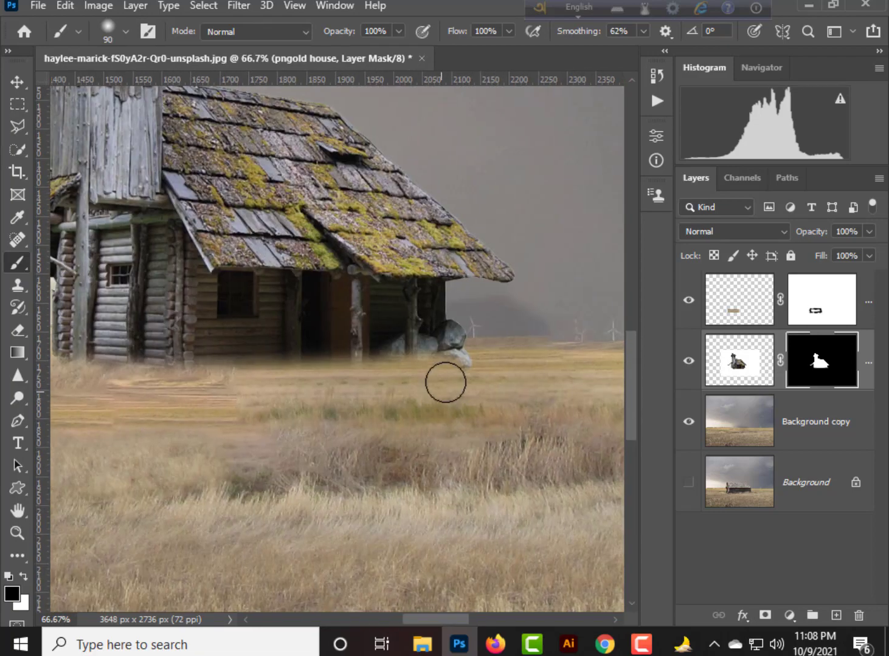
{"action": "key", "text": "ctrl+minus"}
{"action": "key", "text": "ctrl+minus"}
{"action": "key", "text": "ctrl+minus"}
{"action": "key", "text": "ctrl+minus"}
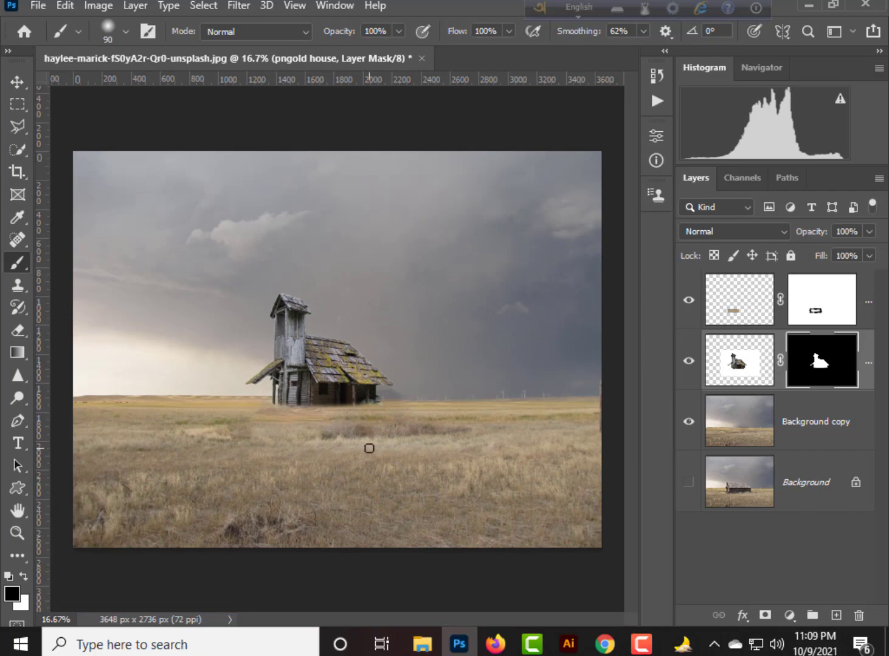
- Trace the horizon on the Background copy layer with a Pen path from the image's left edge to its right edge
{"action": "key", "text": "ctrl+plus"}
{"action": "key", "text": "ctrl+plus"}
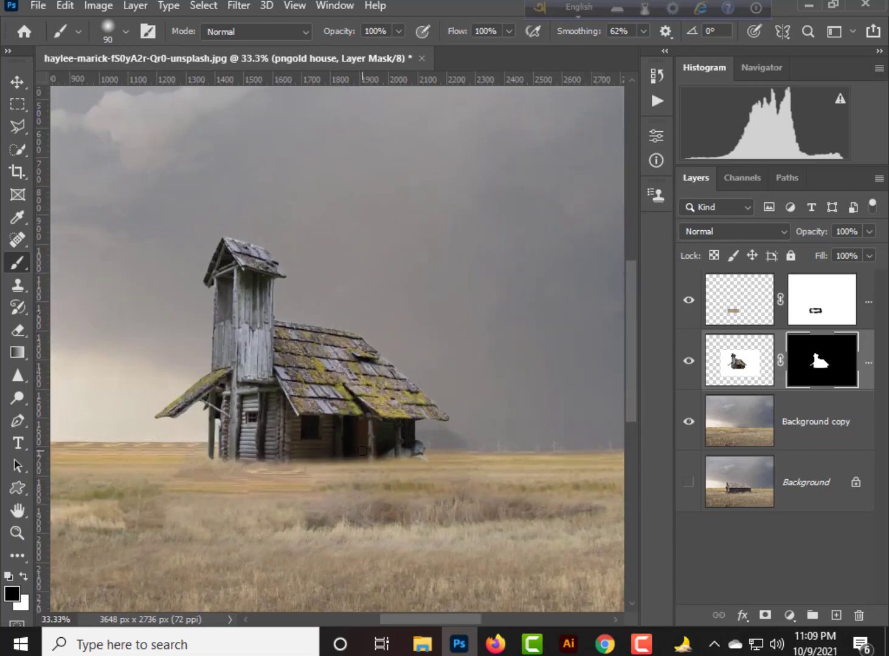
{"action": "left_click_drag", "start_coordinate": [363, 451], "coordinate": [490, 455]}
{"action": "key", "text": "p"}
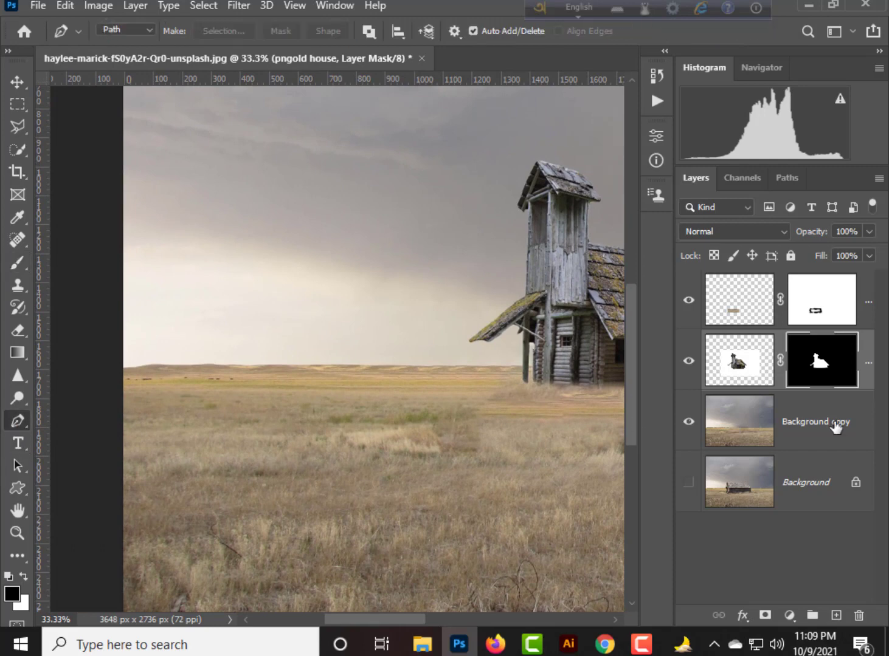
{"action": "left_click", "coordinate": [834, 427]}
{"action": "left_click", "coordinate": [122, 369]}
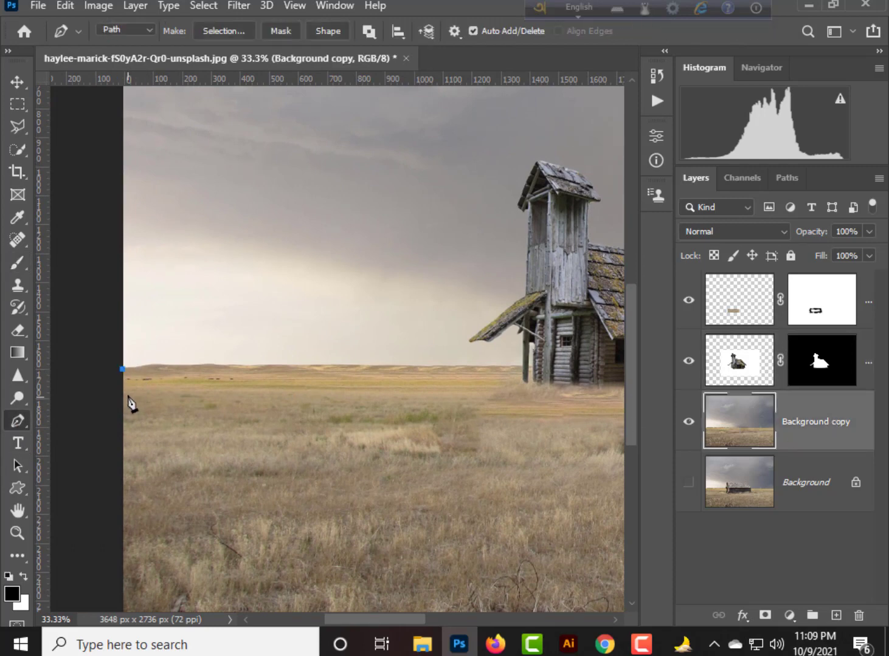
{"action": "key", "text": "ctrl+z"}
{"action": "left_click", "coordinate": [122, 376]}
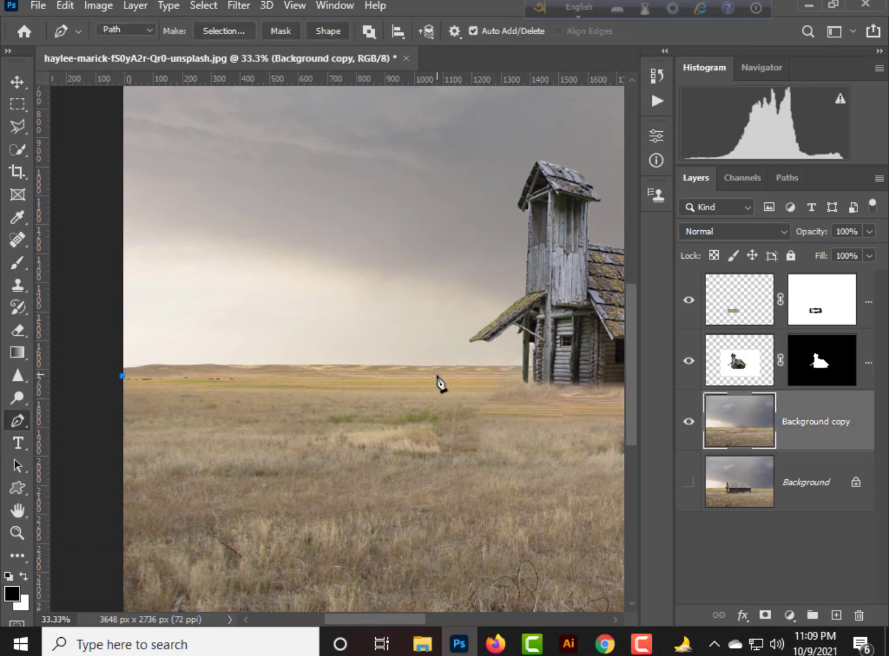
{"action": "left_click_drag", "start_coordinate": [468, 367], "coordinate": [488, 364]}
{"action": "left_click", "coordinate": [468, 368], "text": "alt"}
{"action": "left_click_drag", "start_coordinate": [535, 396], "coordinate": [189, 366]}
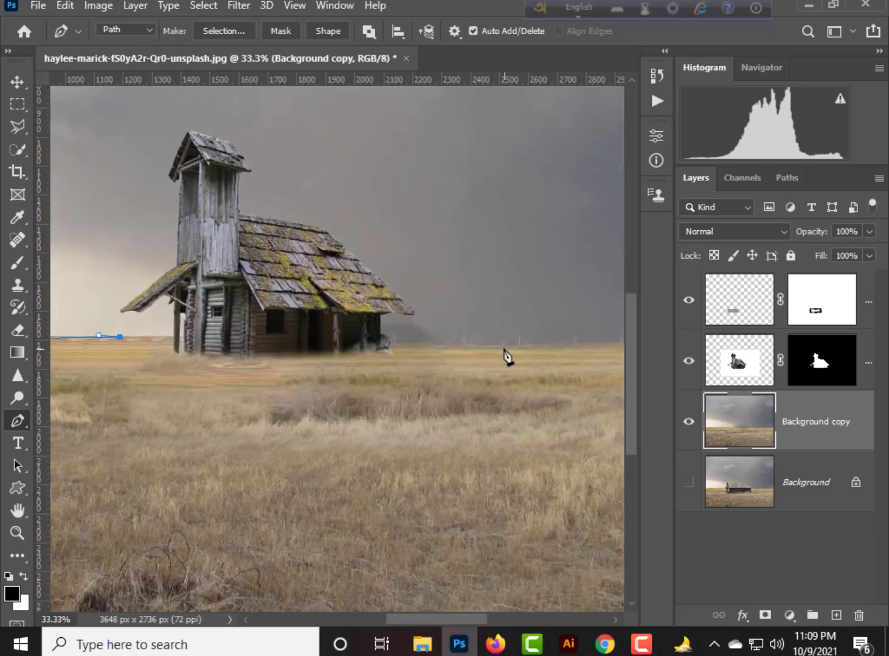
{"action": "scroll", "coordinate": [498, 359], "scroll_direction": "right", "scroll_amount": 5}
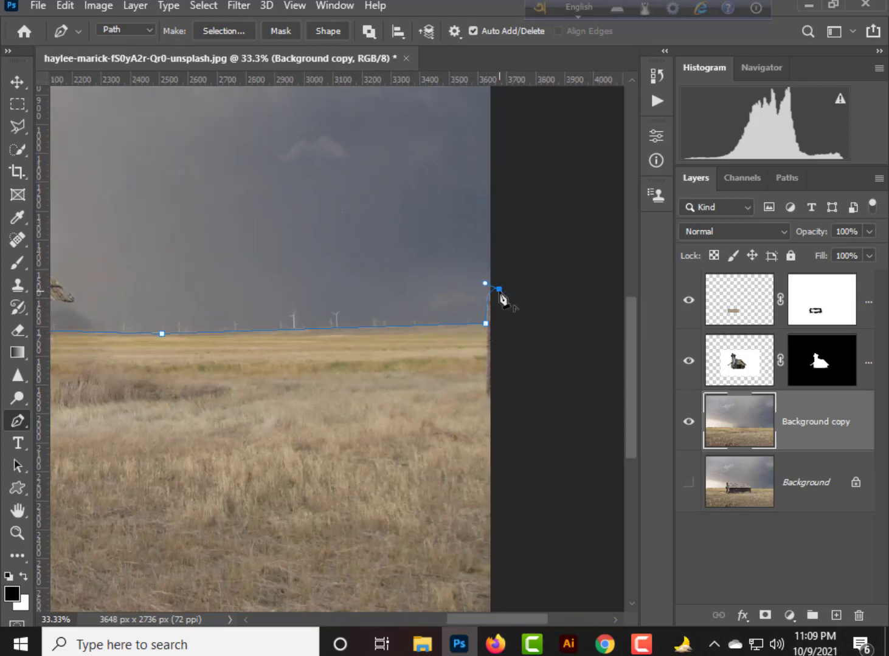
- Carry the path around the sky outside the canvas and close it at its starting point on the left horizon
{"action": "key", "text": "ctrl+minus"}
{"action": "key", "text": "ctrl+minus"}
{"action": "key", "text": "ctrl+minus"}
{"action": "left_click", "coordinate": [576, 305]}
{"action": "left_click", "coordinate": [558, 205]}
{"action": "left_click", "coordinate": [490, 154]}
{"action": "left_click", "coordinate": [302, 151]}
{"action": "left_click", "coordinate": [144, 152]}
{"action": "left_click", "coordinate": [122, 182]}
{"action": "left_click", "coordinate": [111, 260]}
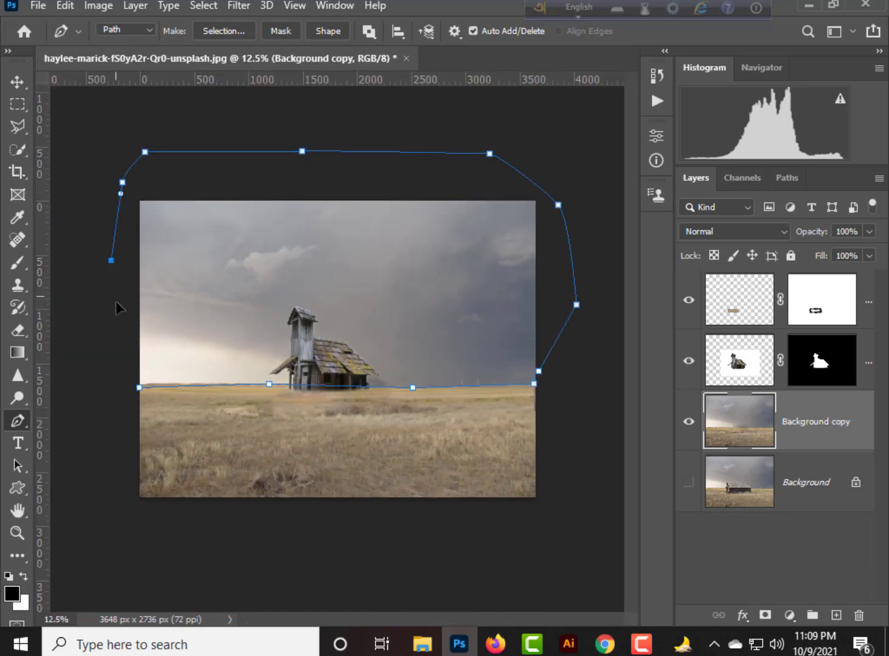
{"action": "left_click", "coordinate": [140, 387]}
- Convert the path to a new selection with a feather radius of 0 and delete the sky from Background copy
{"action": "right_click", "coordinate": [213, 242]}
{"action": "left_click", "coordinate": [228, 312]}
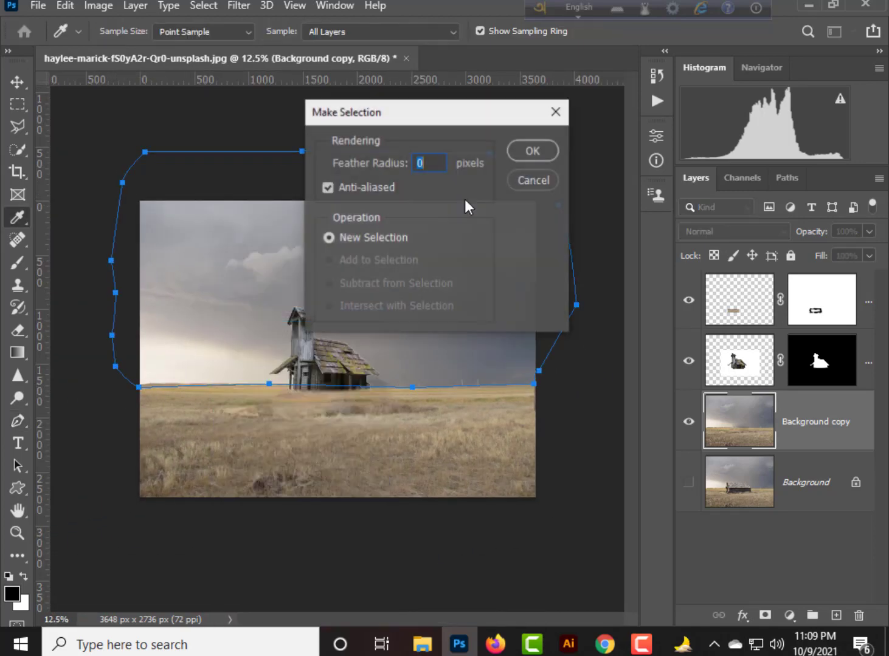
{"action": "key", "text": "Return"}
{"action": "key", "text": "Delete"}
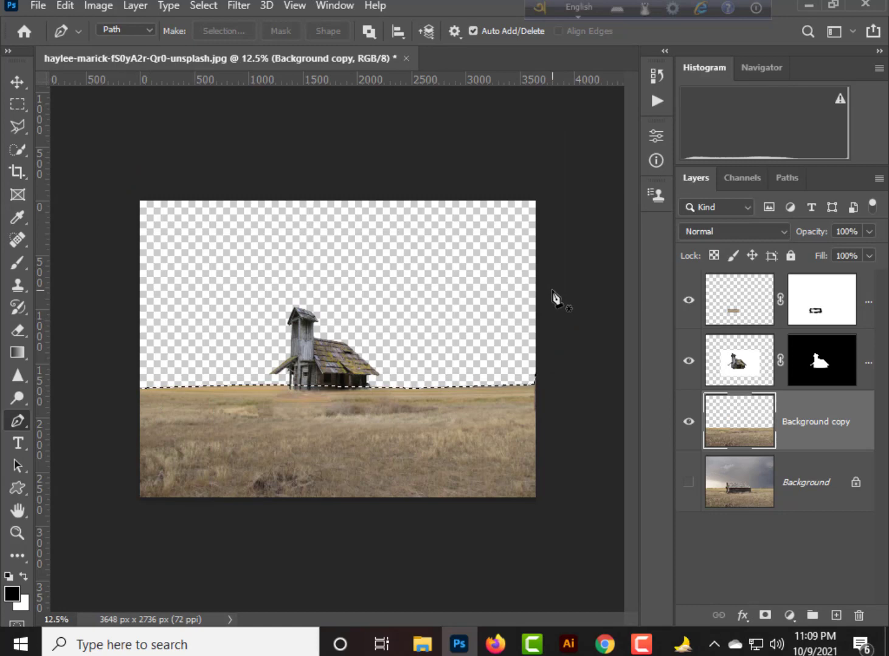
- Place jairph-8tE-FHz3ypA-unsplash from the Downloads folder, scale it to 113.43%, and shift it down until its clouds fill the canvas
{"action": "mouse_move", "coordinate": [422, 644]}
{"action": "left_click", "coordinate": [327, 565]}
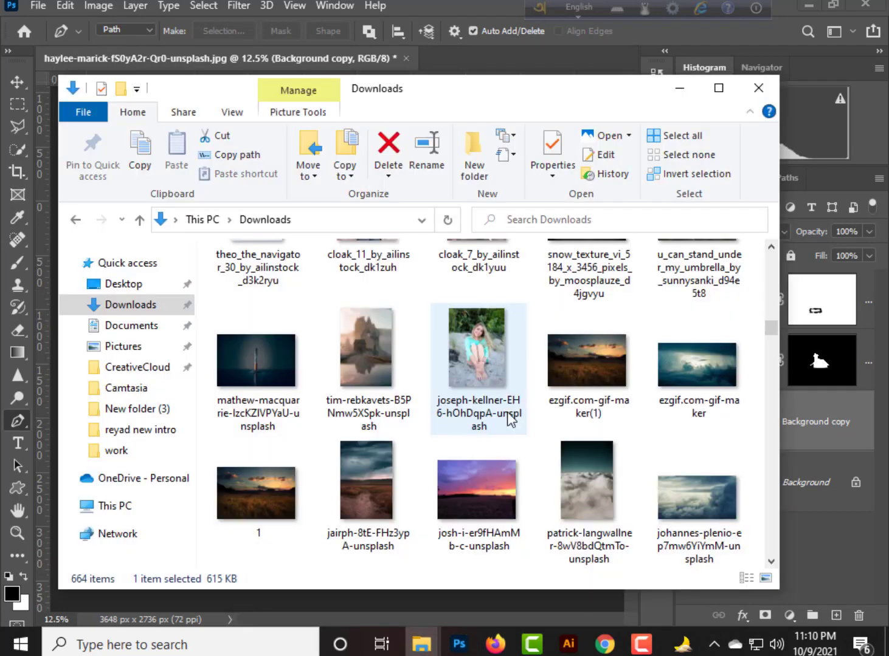
{"action": "mouse_move", "coordinate": [382, 469]}
{"action": "left_mouse_down"}
{"action": "mouse_move", "coordinate": [457, 642]}
{"action": "mouse_move", "coordinate": [375, 459]}
{"action": "left_mouse_up"}
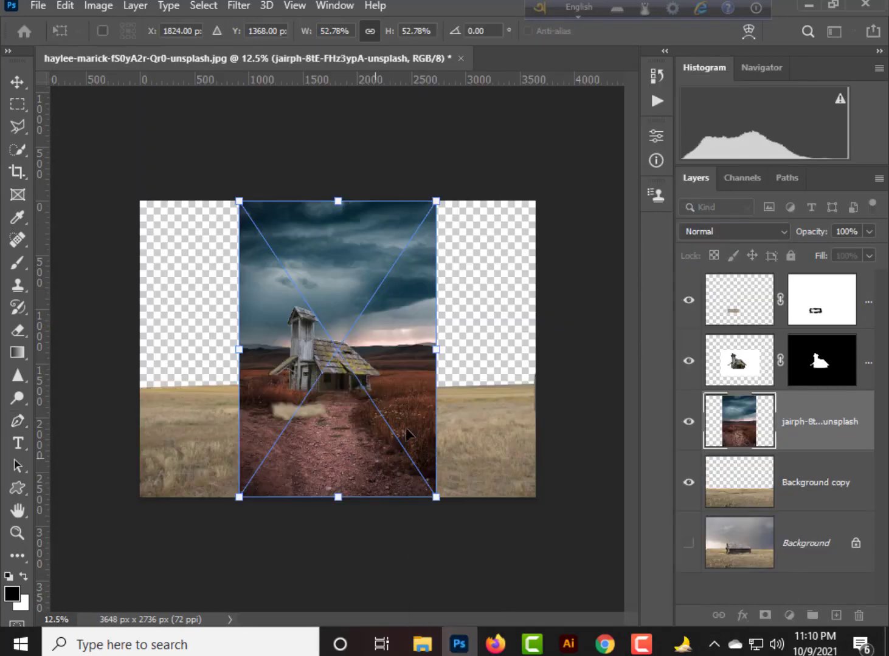
{"action": "left_click_drag", "start_coordinate": [438, 348], "coordinate": [559, 348]}
{"action": "left_click_drag", "start_coordinate": [240, 364], "coordinate": [145, 386]}
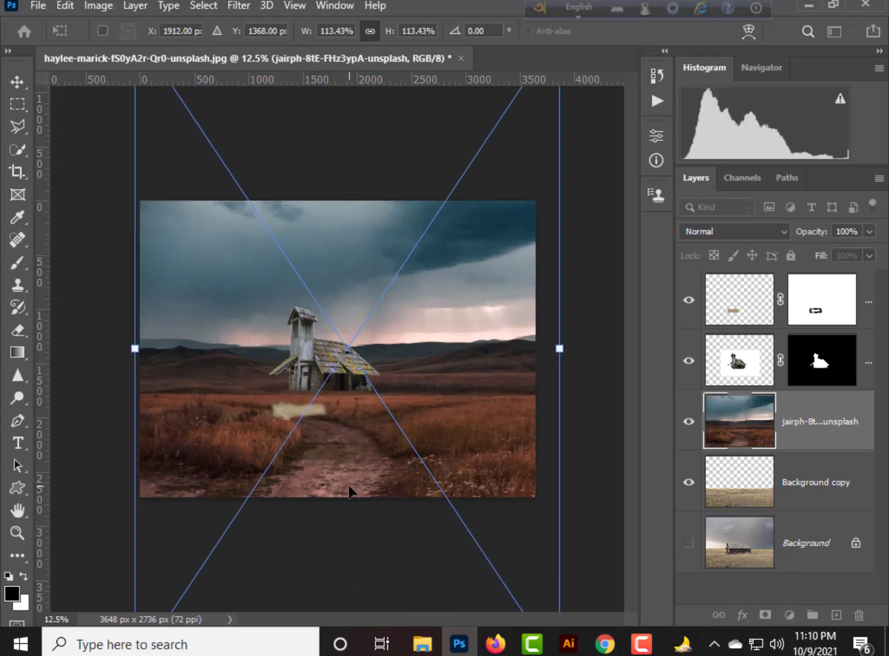
{"action": "left_click_drag", "start_coordinate": [351, 290], "coordinate": [343, 449]}
{"action": "key", "text": "Return"}
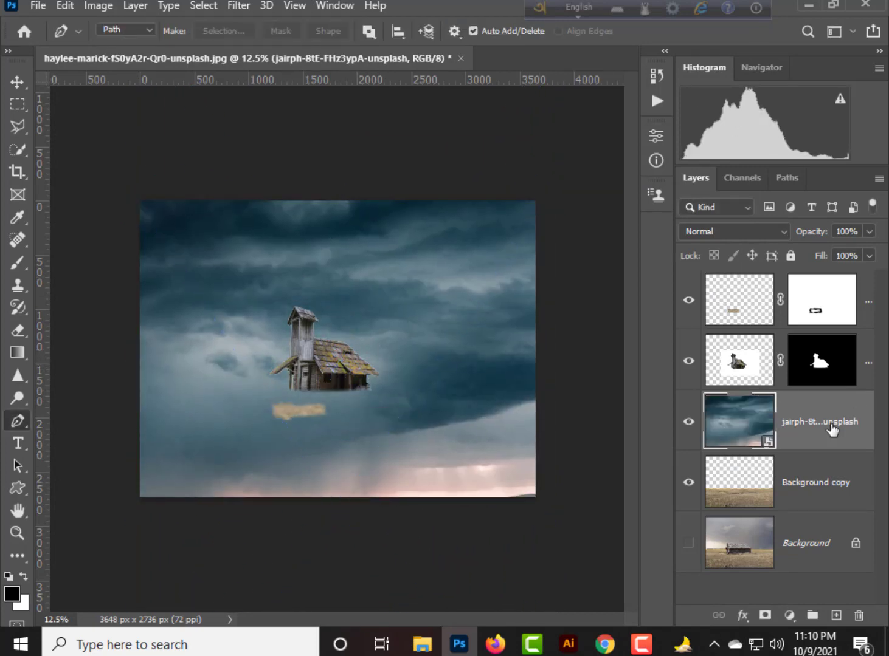
- Move the placed cloud layer below Background copy so the clouds sit behind the field and house
{"action": "left_click_drag", "start_coordinate": [832, 430], "coordinate": [823, 510]}
{"action": "key", "text": "ctrl+plus"}
{"action": "key", "text": "ctrl+plus"}
{"action": "key", "text": "ctrl+plus"}
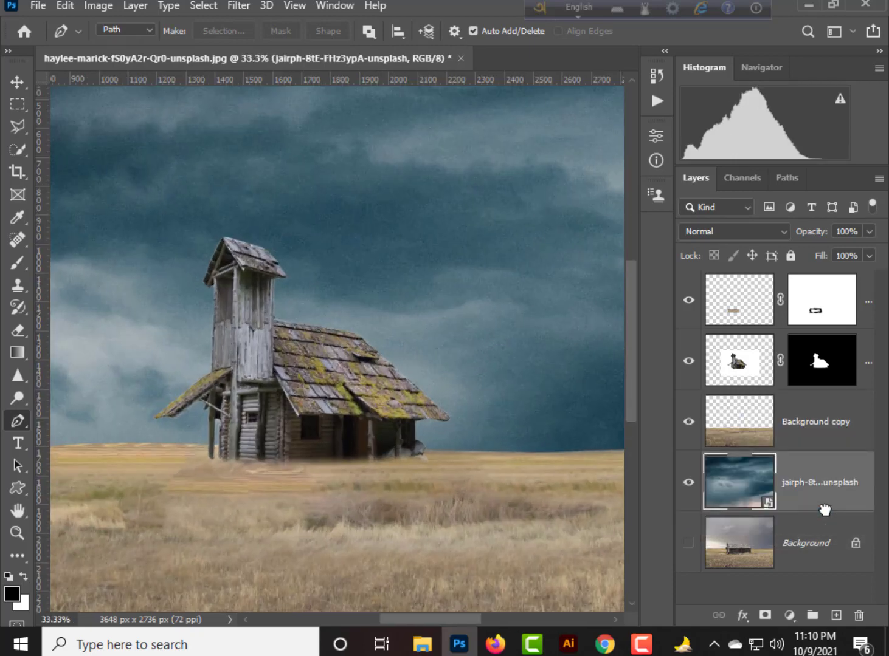
- Compare the house and grass patch layers by toggling their visibility, and delete the grass patch Layer 1
{"action": "left_click_drag", "start_coordinate": [440, 521], "coordinate": [580, 379]}
{"action": "left_click", "coordinate": [835, 312]}
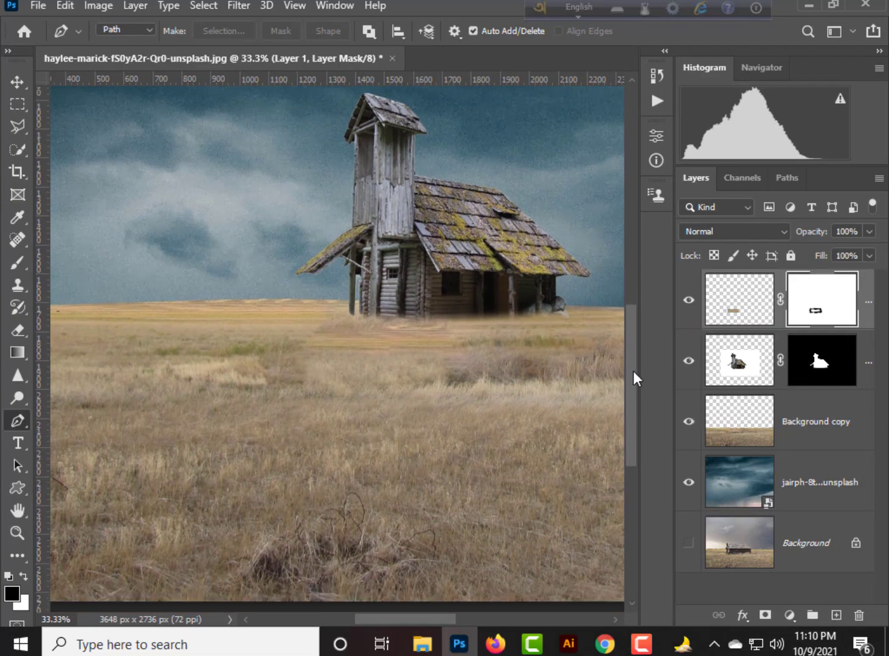
{"action": "left_click", "coordinate": [688, 361]}
{"action": "left_click", "coordinate": [688, 361]}
{"action": "left_click", "coordinate": [688, 300]}
{"action": "left_click", "coordinate": [688, 301]}
{"action": "left_click", "coordinate": [687, 307]}
{"action": "left_click", "coordinate": [687, 306]}
{"action": "left_click_drag", "start_coordinate": [870, 318], "coordinate": [871, 425]}
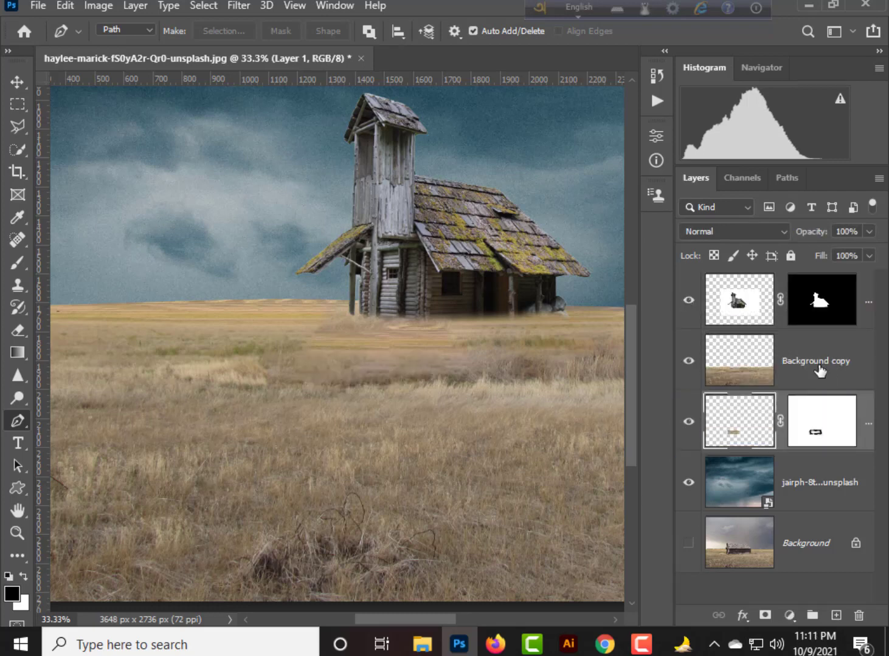
{"action": "key", "text": "Delete"}
- Darken the sky with a Brightness/Contrast adjustment clipped to the cloud layer, lowering brightness and raising contrast strongly
{"action": "left_click", "coordinate": [799, 433]}
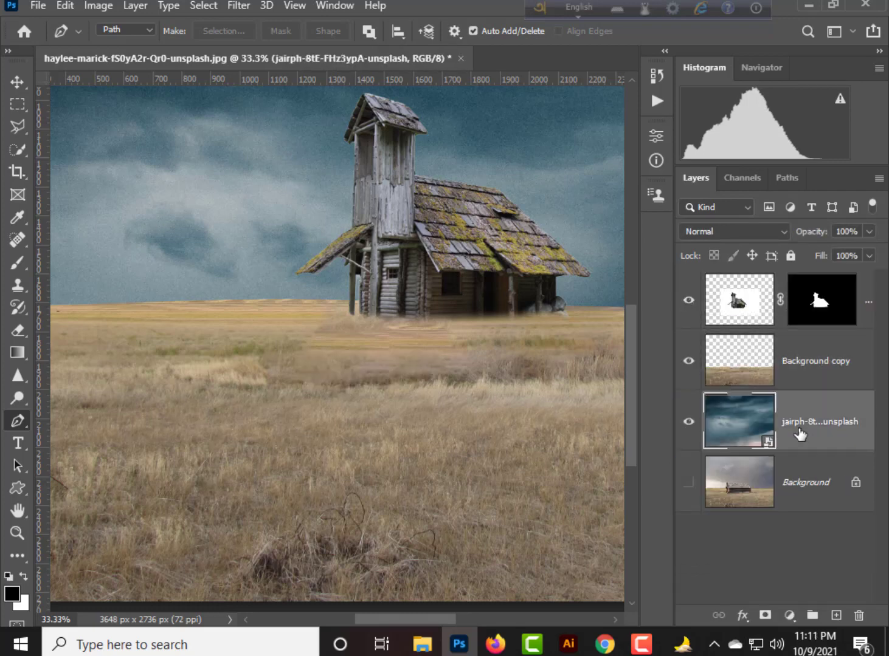
{"action": "key", "text": "ctrl+minus"}
{"action": "key", "text": "ctrl+minus"}
{"action": "left_click", "coordinate": [789, 615]}
{"action": "left_click", "coordinate": [804, 362]}
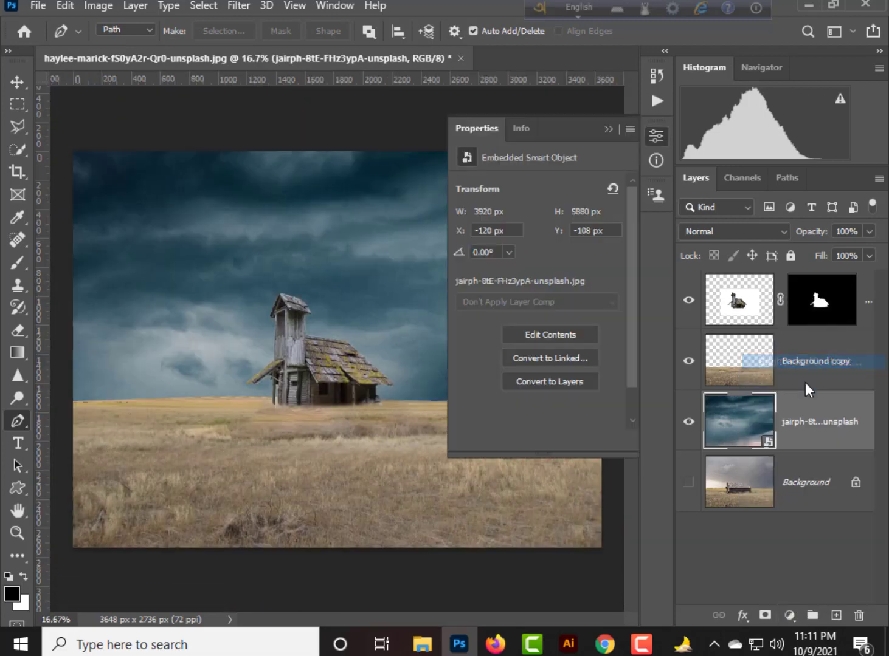
{"action": "left_click_drag", "start_coordinate": [535, 234], "coordinate": [468, 234]}
{"action": "left_click_drag", "start_coordinate": [537, 268], "coordinate": [604, 271]}
{"action": "left_click", "coordinate": [596, 265]}
- Place the full-moon photo above the sky adjustment at 100% and move it up to the right of the house
{"action": "left_click", "coordinate": [21, 81]}
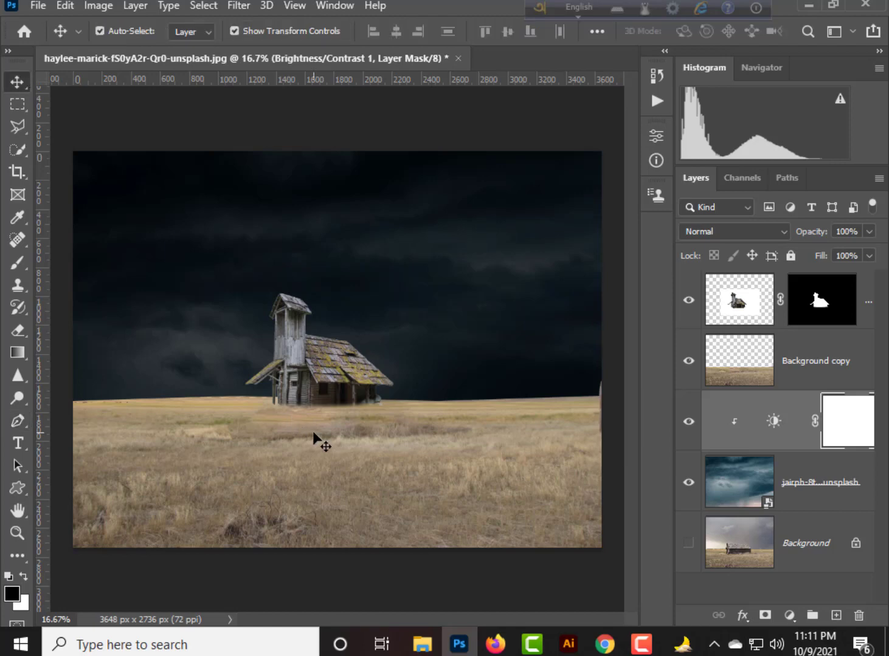
{"action": "left_click", "coordinate": [418, 644]}
{"action": "left_click_drag", "start_coordinate": [468, 380], "coordinate": [407, 476]}
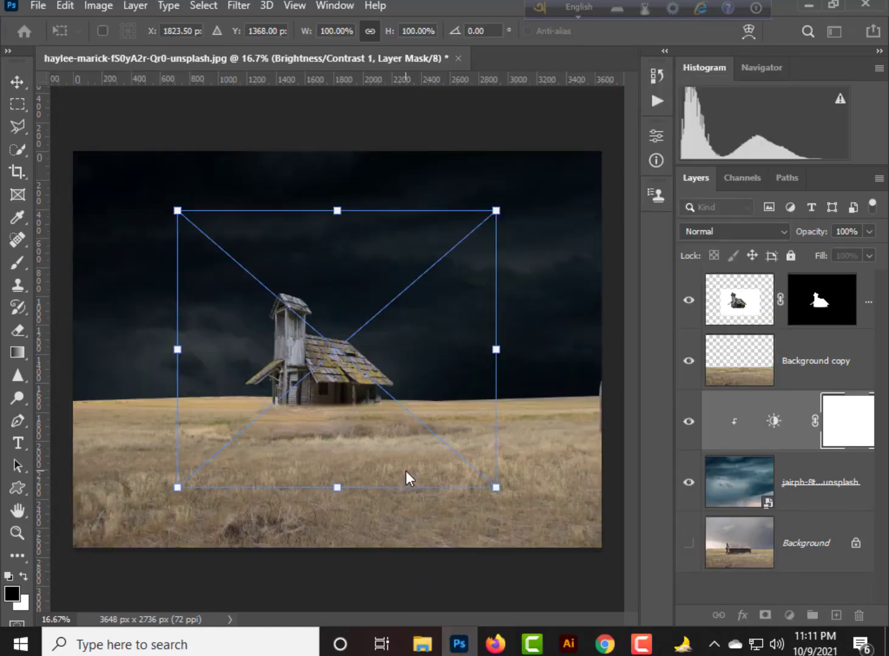
{"action": "key", "text": "Return"}
{"action": "left_click_drag", "start_coordinate": [416, 351], "coordinate": [499, 297]}
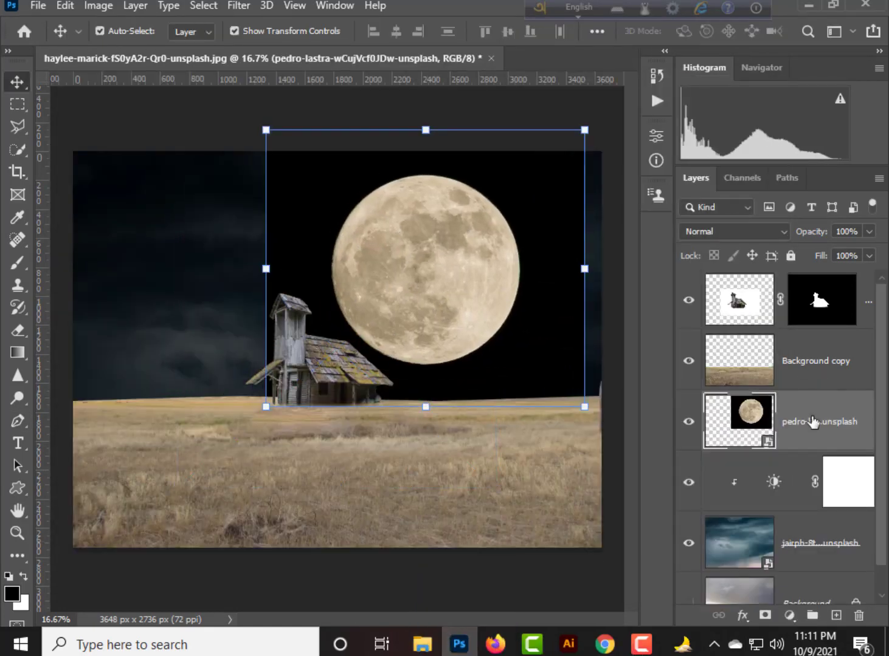
- Rasterize the moon layer and mask out its black background with the Remove Background quick action
{"action": "right_click", "coordinate": [809, 422]}
{"action": "left_click", "coordinate": [636, 333]}
{"action": "left_click", "coordinate": [334, 5]}
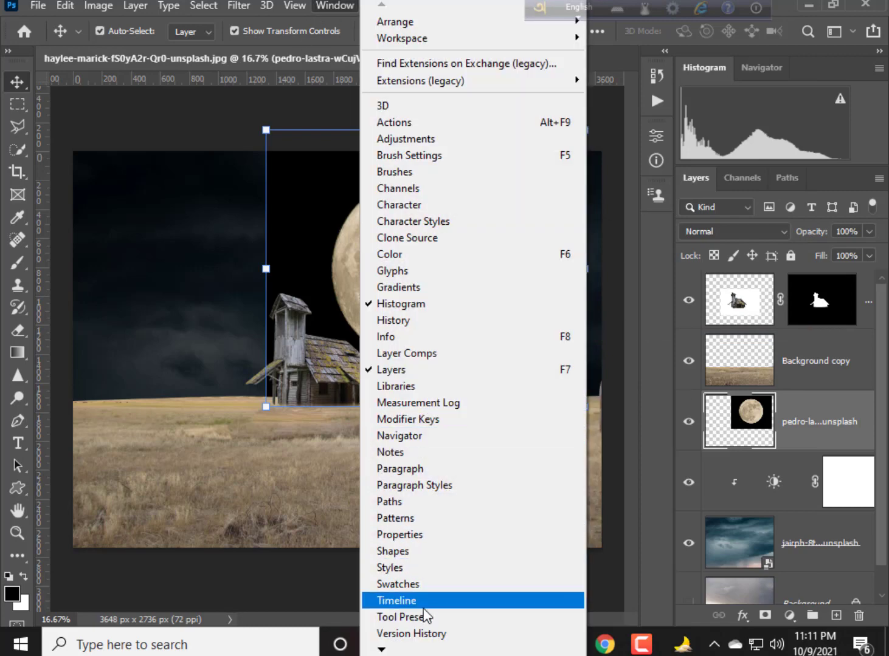
{"action": "left_click", "coordinate": [419, 535]}
{"action": "left_click", "coordinate": [543, 407]}
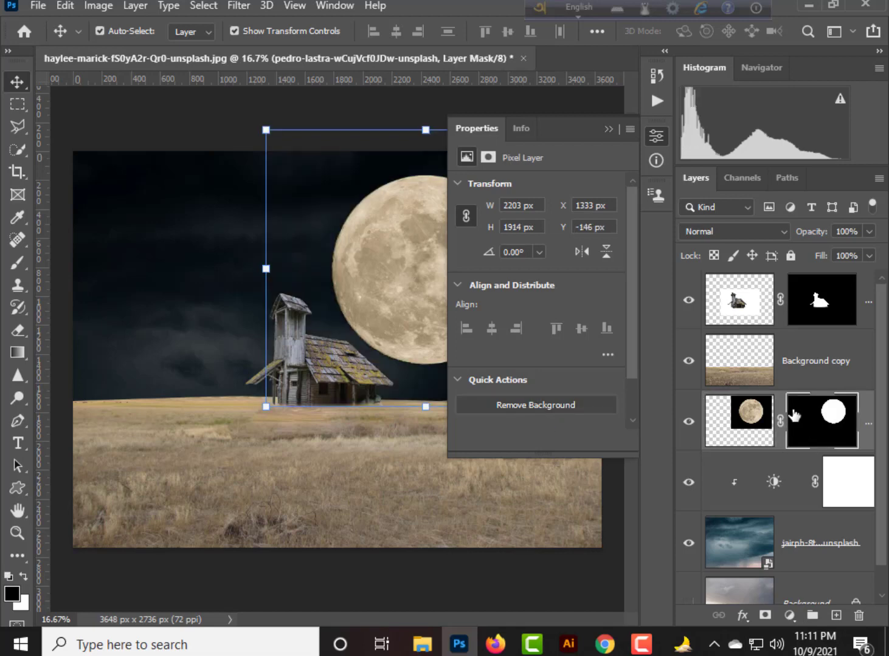
{"action": "left_click", "coordinate": [605, 130]}
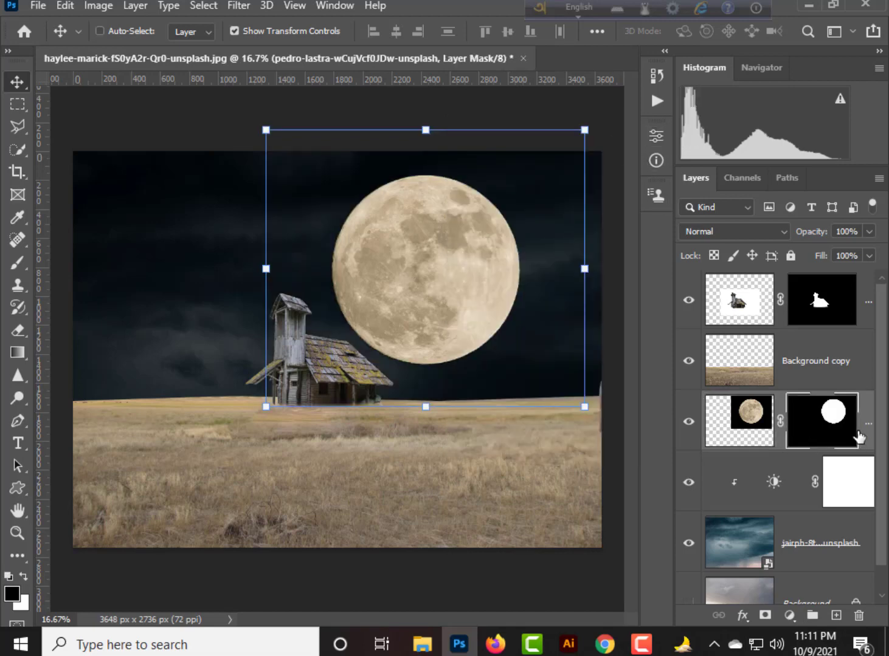
{"action": "key", "text": "ctrl+j"}
{"action": "left_click", "coordinate": [836, 616]}
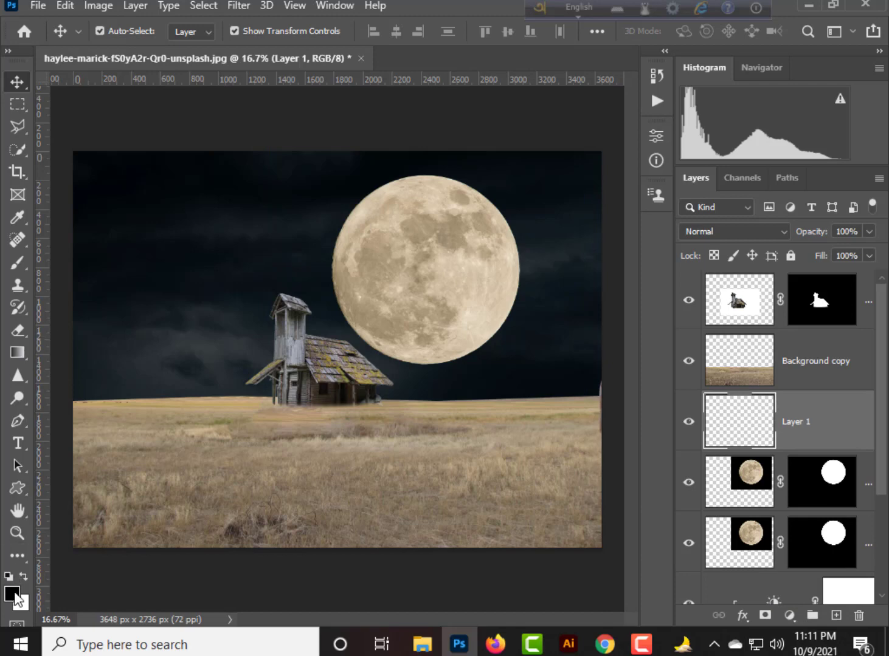
{"action": "key", "text": "ctrl+z"}
{"action": "left_click_drag", "start_coordinate": [470, 289], "coordinate": [363, 280]}
{"action": "key", "text": "ctrl+z"}
{"action": "key", "text": "ctrl+z"}
- Move the moon behind the house and enlarge it to about 1.5 times its size, with its lower edge below the horizon
{"action": "left_click_drag", "start_coordinate": [424, 279], "coordinate": [329, 290]}
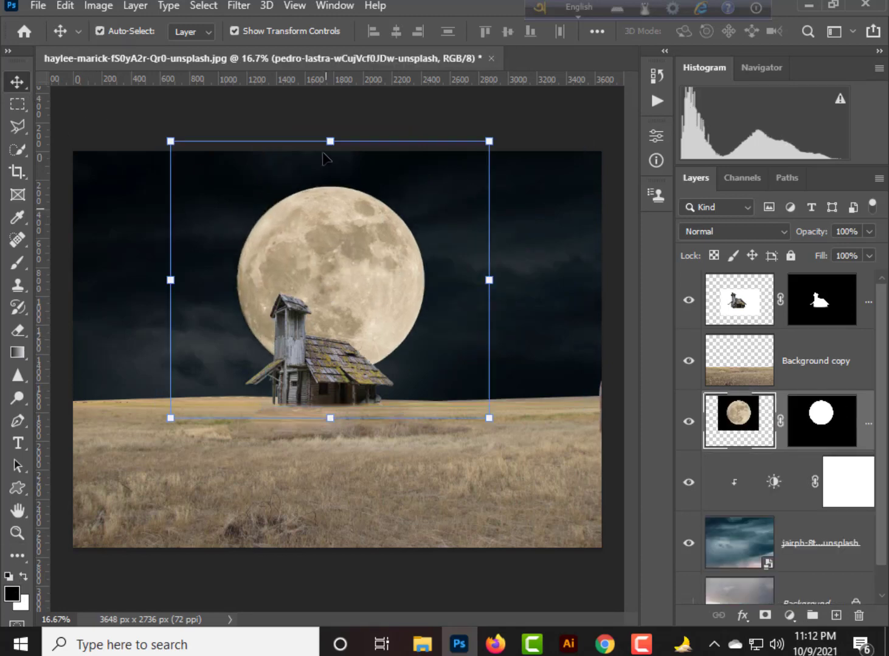
{"action": "left_click_drag", "start_coordinate": [330, 141], "coordinate": [327, 117]}
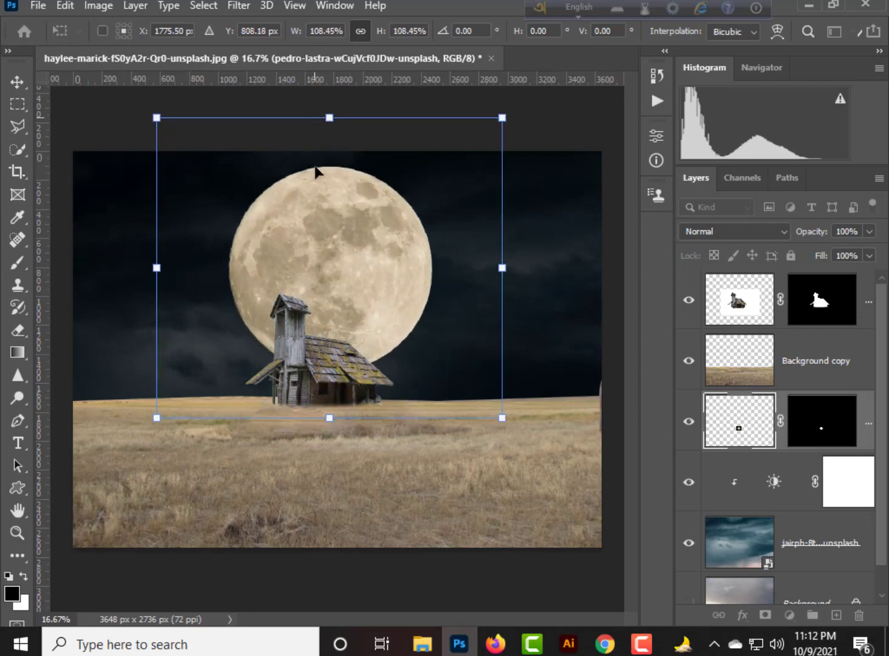
{"action": "left_click_drag", "start_coordinate": [329, 418], "coordinate": [333, 524]}
{"action": "left_click_drag", "start_coordinate": [364, 338], "coordinate": [359, 291]}
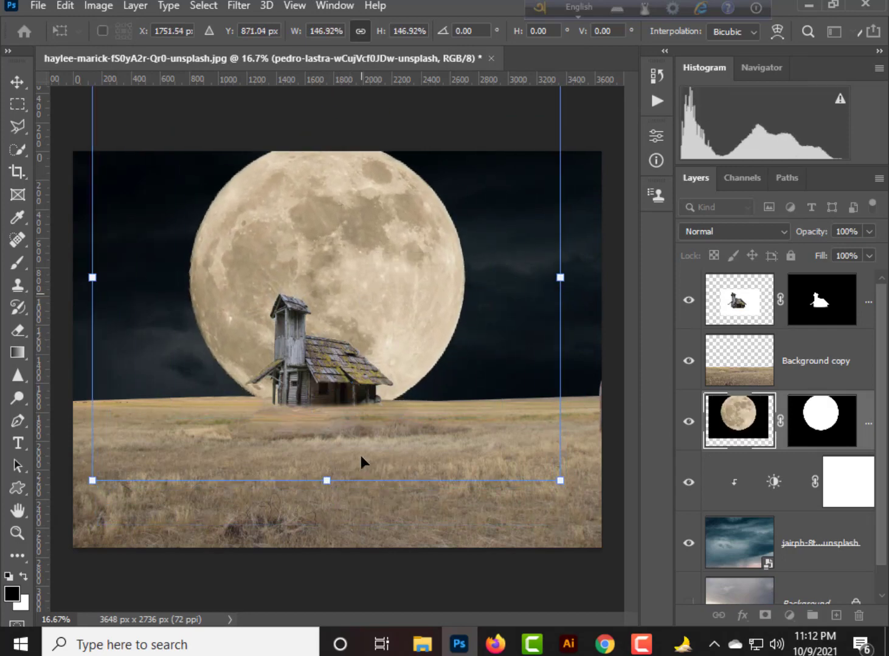
{"action": "left_click_drag", "start_coordinate": [327, 481], "coordinate": [328, 498]}
{"action": "left_click_drag", "start_coordinate": [375, 301], "coordinate": [371, 313]}
{"action": "key", "text": "Return"}
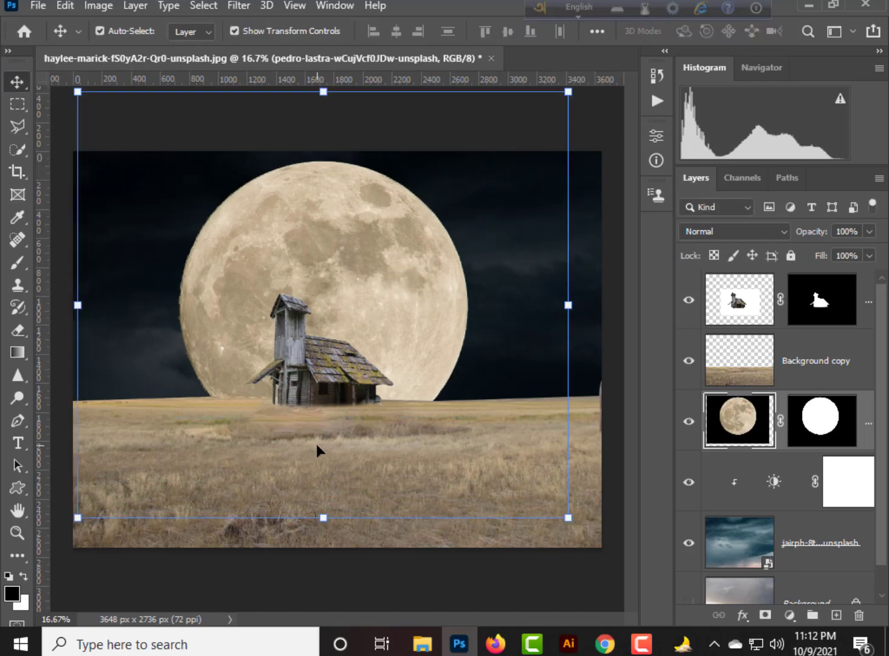
- Scale the moon down slightly behind the house and duplicate its masked layer
{"action": "left_click_drag", "start_coordinate": [324, 517], "coordinate": [325, 484]}
{"action": "key", "text": "Return"}
{"action": "key", "text": "ctrl+j"}
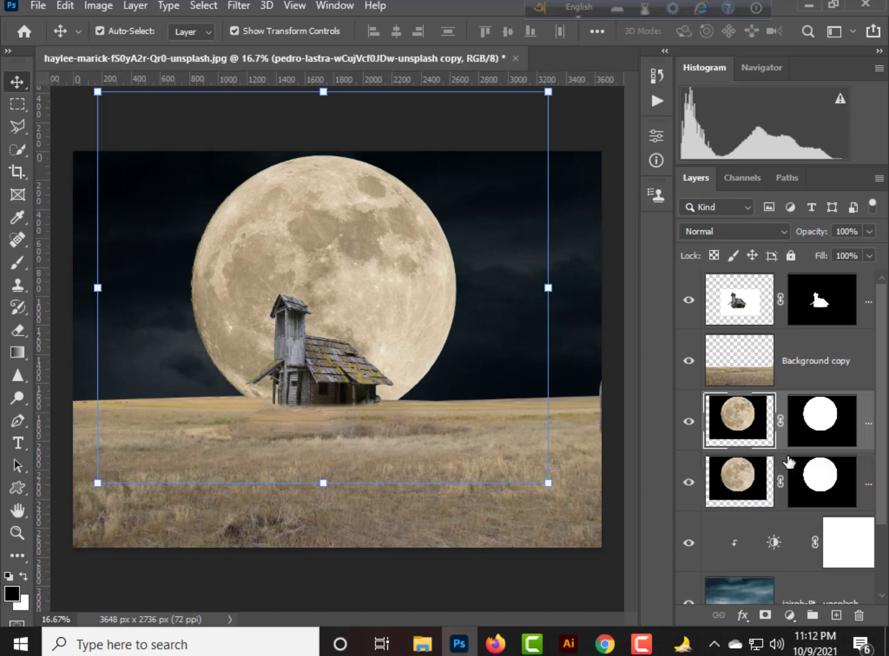
- Add a new layer above the moon copy and set the foreground color to bright yellow
{"action": "left_click", "coordinate": [836, 615]}
{"action": "left_click", "coordinate": [12, 593]}
{"action": "left_click_drag", "start_coordinate": [669, 534], "coordinate": [668, 516]}
{"action": "left_click", "coordinate": [635, 349]}
{"action": "left_click", "coordinate": [823, 318]}
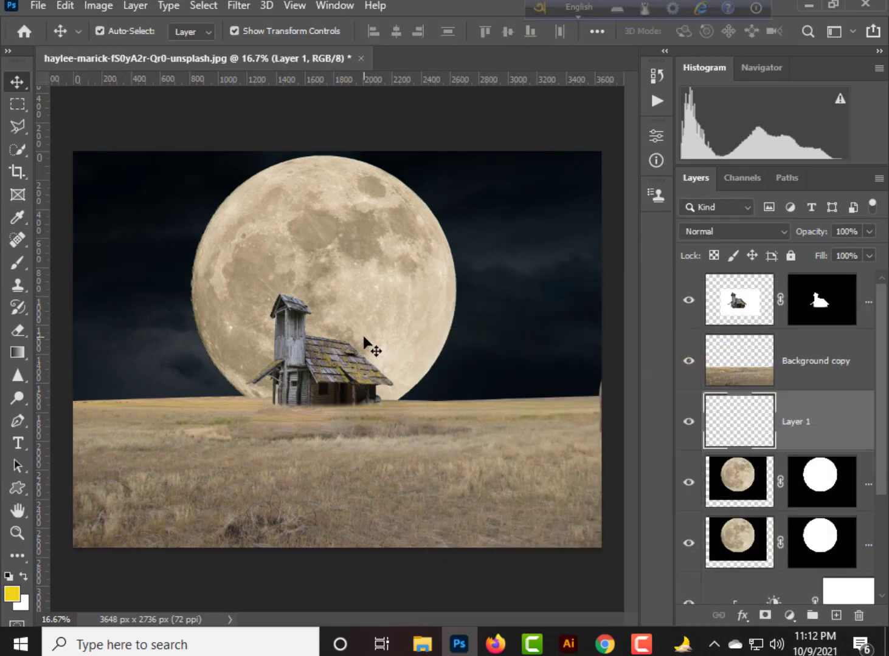
- Paint one soft yellow dab over the moon's center with a 2400 px brush and clip its layer to the moon copy
{"action": "left_click", "coordinate": [20, 266]}
{"action": "key", "text": "bracketright"}
{"action": "key", "text": "bracketright"}
{"action": "key", "text": "bracketright"}
{"action": "key", "text": "bracketright"}
{"action": "key", "text": "bracketright"}
{"action": "key", "text": "bracketright"}
{"action": "key", "text": "bracketright"}
{"action": "key", "text": "bracketright"}
{"action": "key", "text": "bracketright"}
{"action": "key", "text": "bracketright"}
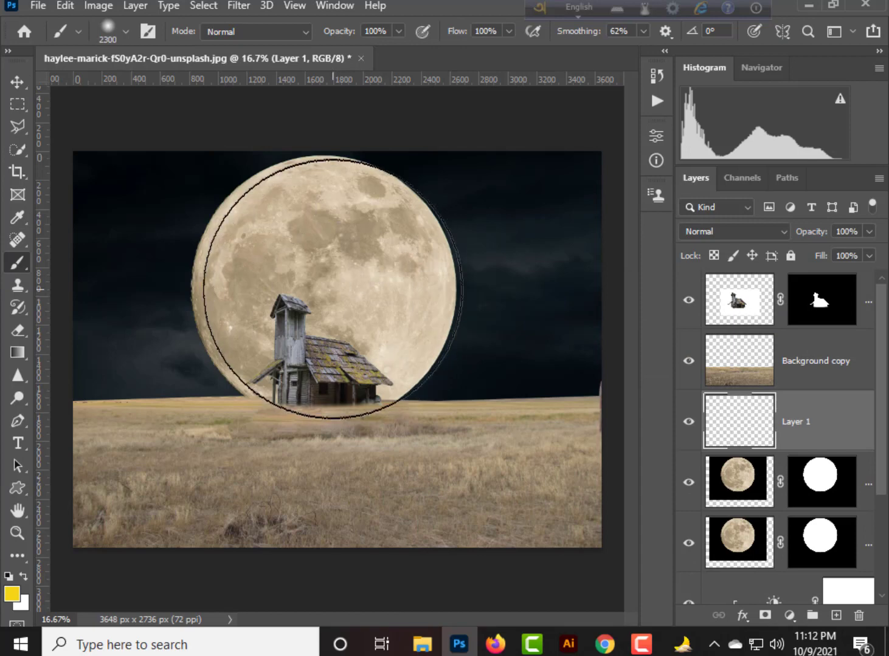
{"action": "key", "text": "bracketright"}
{"action": "left_click", "coordinate": [323, 288]}
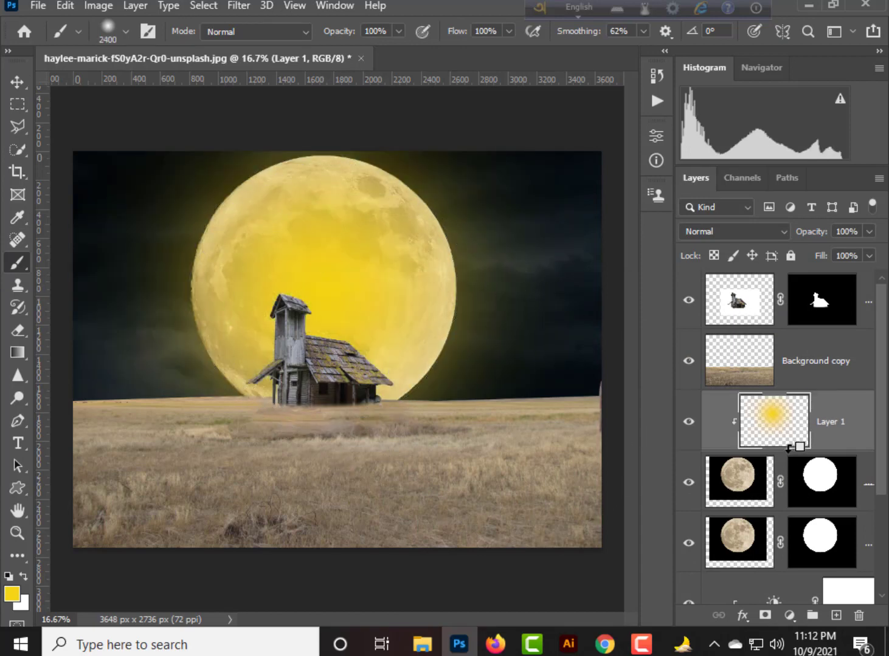
- Set the clipped yellow layer to Overlay and add a duplicate of it in Multiply mode, also clipped to the moon copy
{"action": "left_click", "coordinate": [732, 232]}
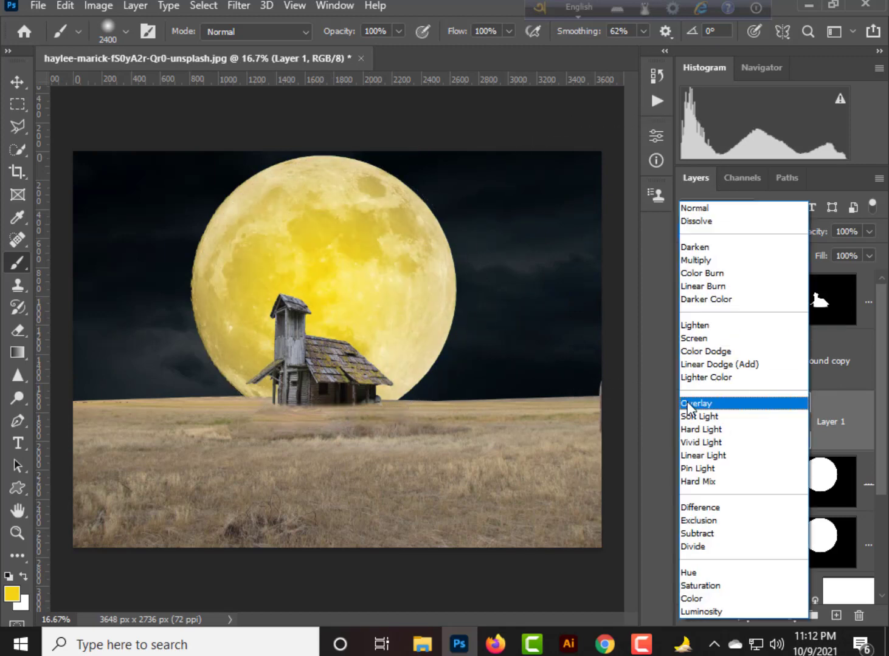
{"action": "left_click", "coordinate": [692, 403]}
{"action": "key", "text": "ctrl+j"}
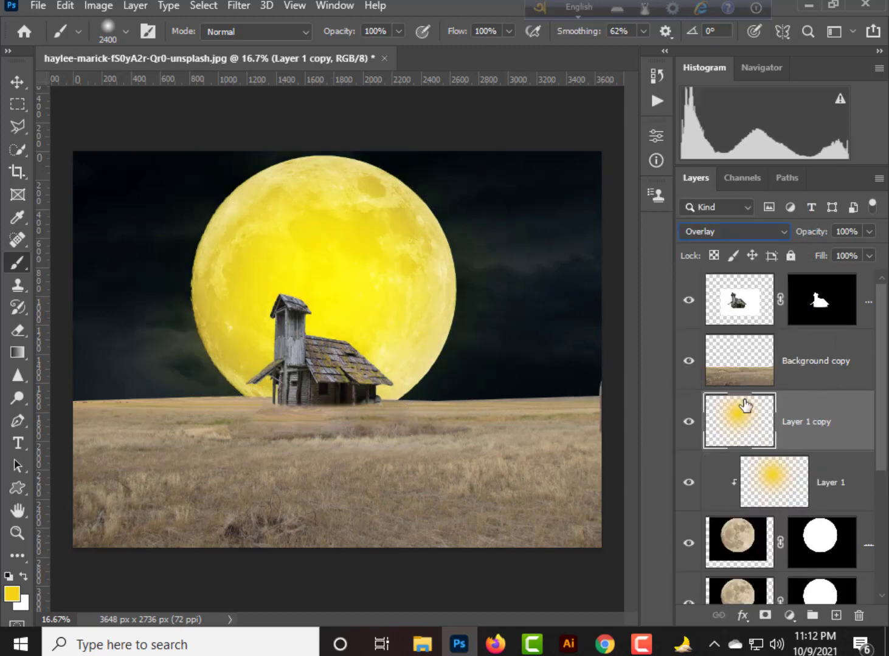
{"action": "left_click", "coordinate": [733, 232]}
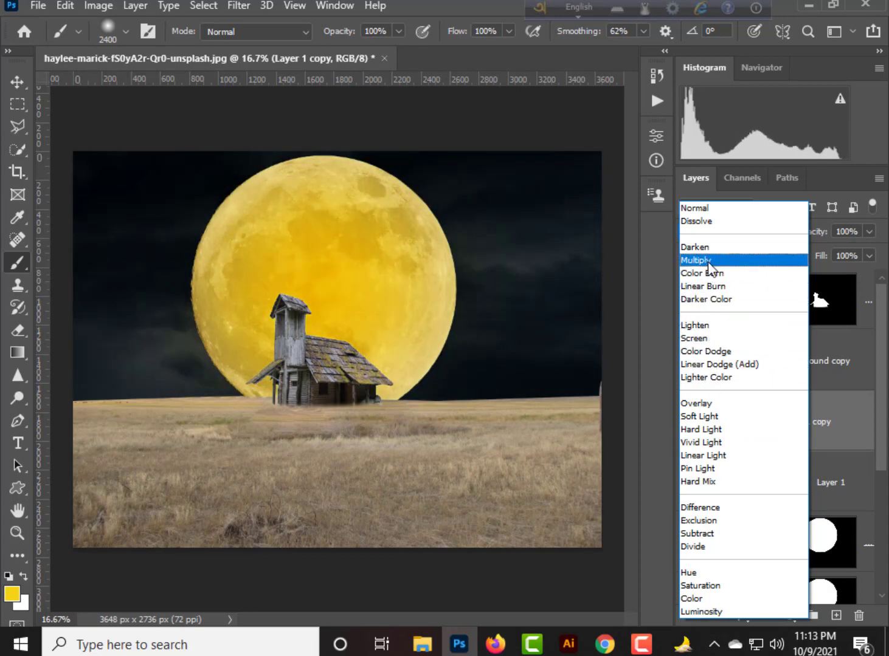
{"action": "left_click", "coordinate": [708, 261]}
{"action": "left_click", "coordinate": [802, 451], "text": "alt"}
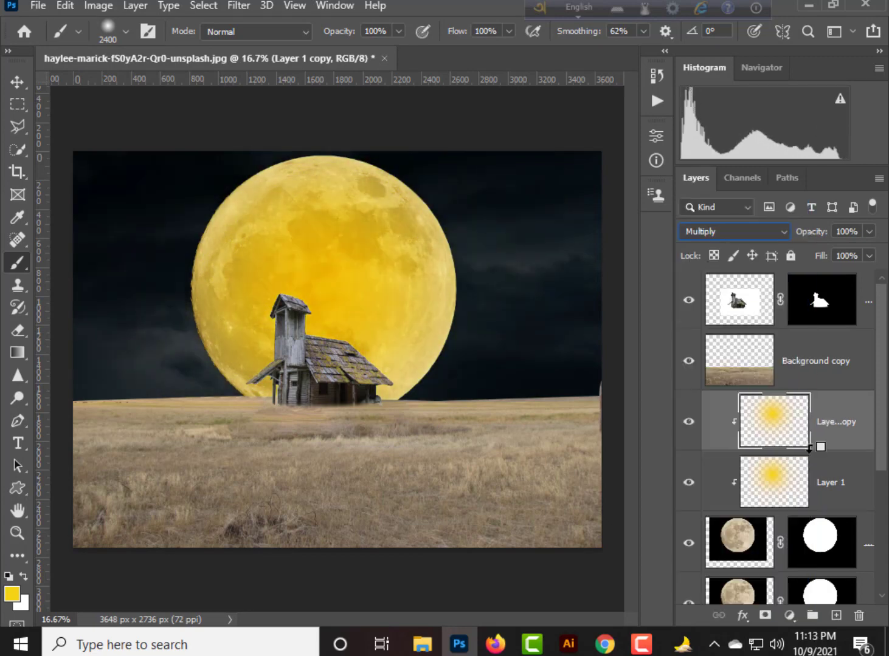
- Add a new layer beneath both moon layers and build up a yellow glow with repeated 2400 px dabs centered on the moon
{"action": "scroll", "coordinate": [832, 486], "scroll_direction": "down", "scroll_amount": 3}
{"action": "left_click", "coordinate": [839, 509]}
{"action": "left_click", "coordinate": [836, 617]}
{"action": "left_click", "coordinate": [347, 297], "text": "alt"}
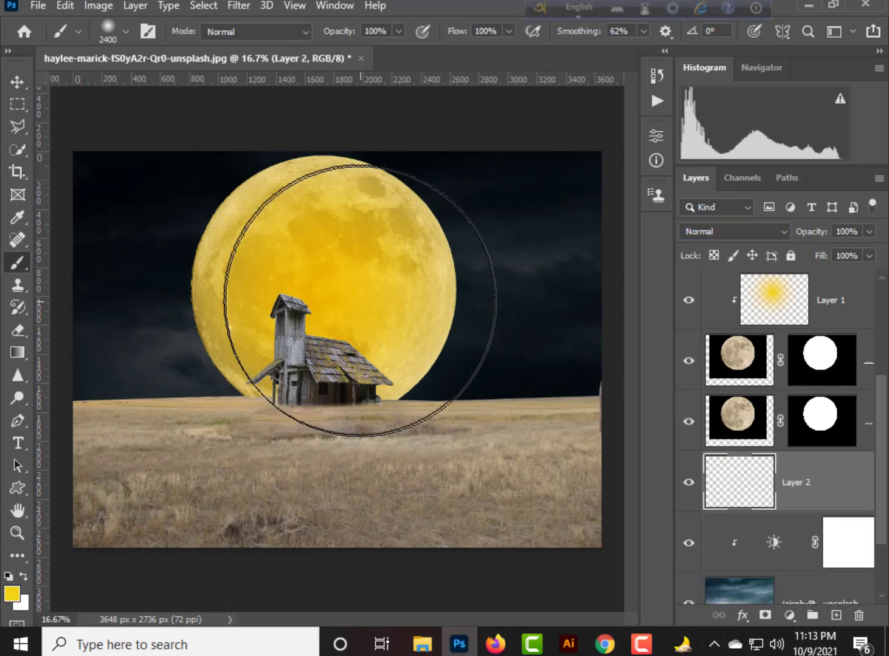
{"action": "left_click", "coordinate": [320, 284]}
{"action": "left_click", "coordinate": [322, 287]}
{"action": "left_click", "coordinate": [322, 287]}
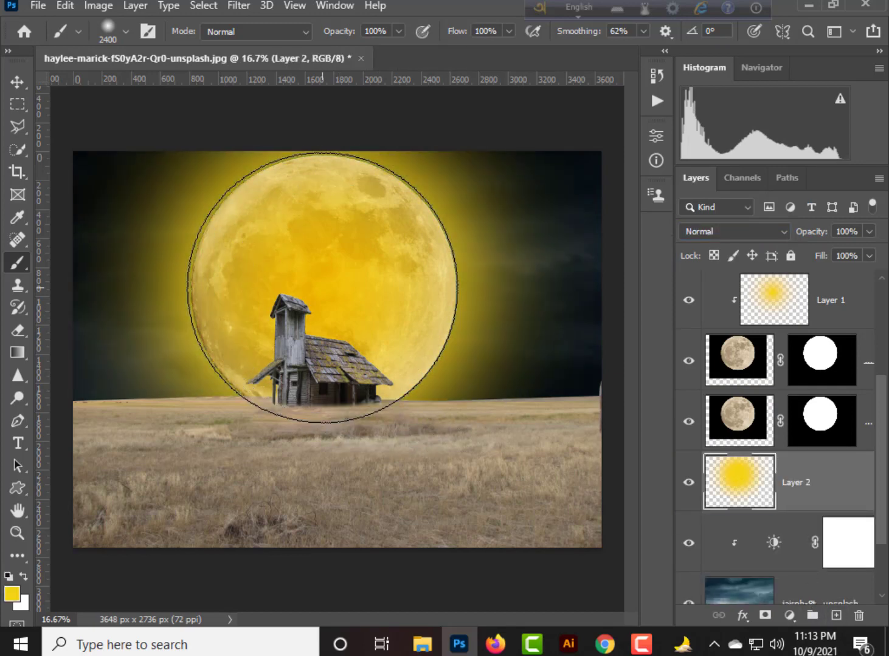
{"action": "left_click", "coordinate": [322, 287]}
{"action": "left_click", "coordinate": [322, 287]}
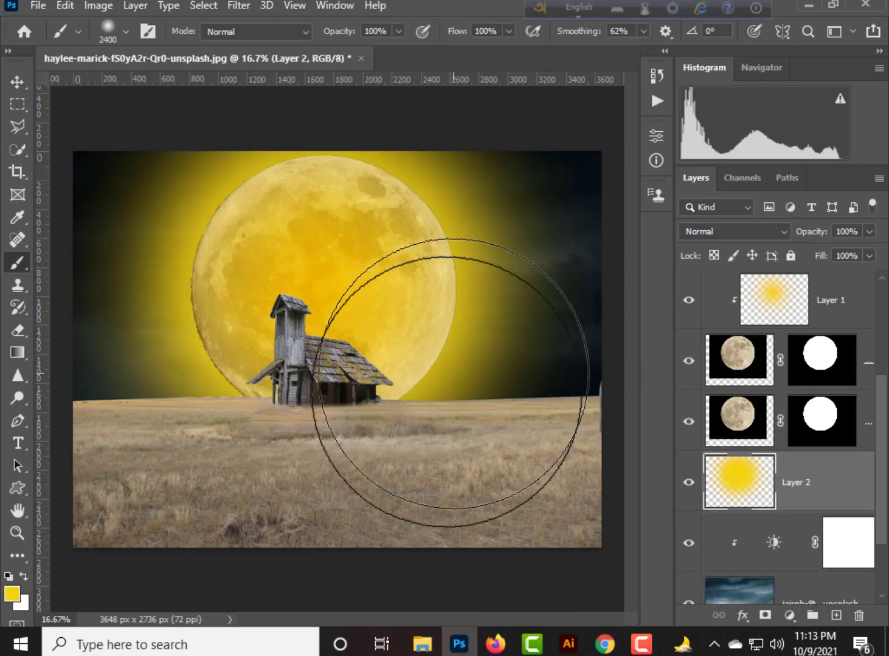
- Add a new layer above the clipped yellow layers and paint one soft yellow dab over the moon's center
{"action": "scroll", "coordinate": [811, 360], "scroll_direction": "up", "scroll_amount": 3}
{"action": "left_click", "coordinate": [827, 438]}
{"action": "left_click", "coordinate": [836, 617]}
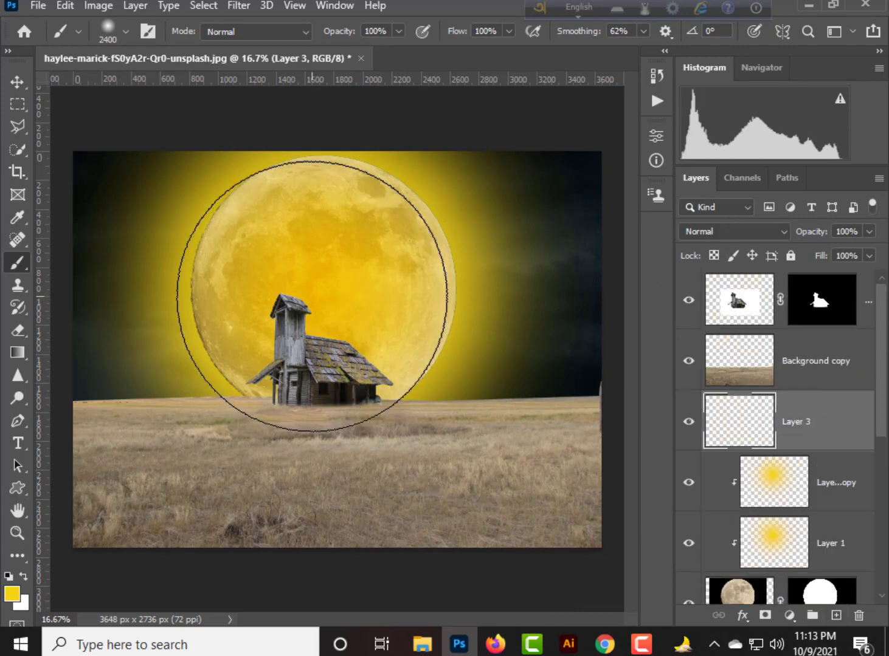
{"action": "left_click", "coordinate": [322, 291]}
- Try the Overlay blend mode on the yellow glow layer behind the moons
{"action": "scroll", "coordinate": [758, 421], "scroll_direction": "down", "scroll_amount": 5}
{"action": "left_click", "coordinate": [759, 421]}
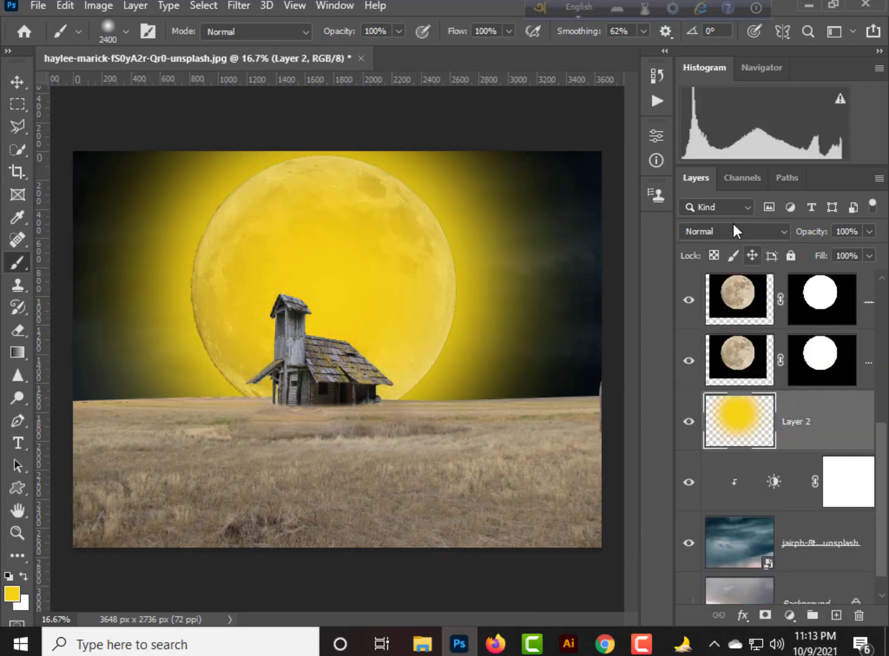
{"action": "left_click", "coordinate": [733, 231]}
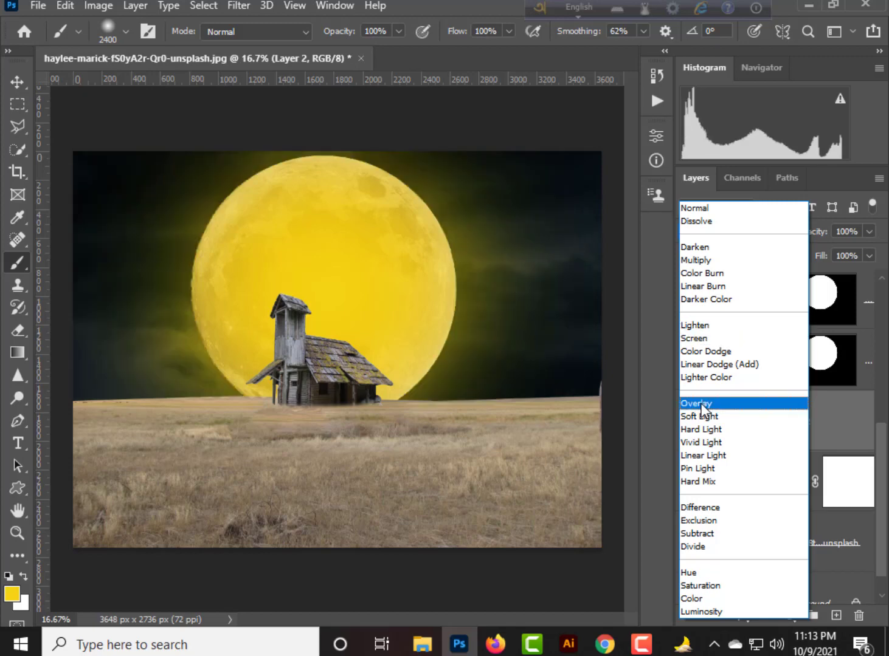
{"action": "left_click", "coordinate": [700, 404]}
{"action": "scroll", "coordinate": [795, 411], "scroll_direction": "down", "scroll_amount": 1}
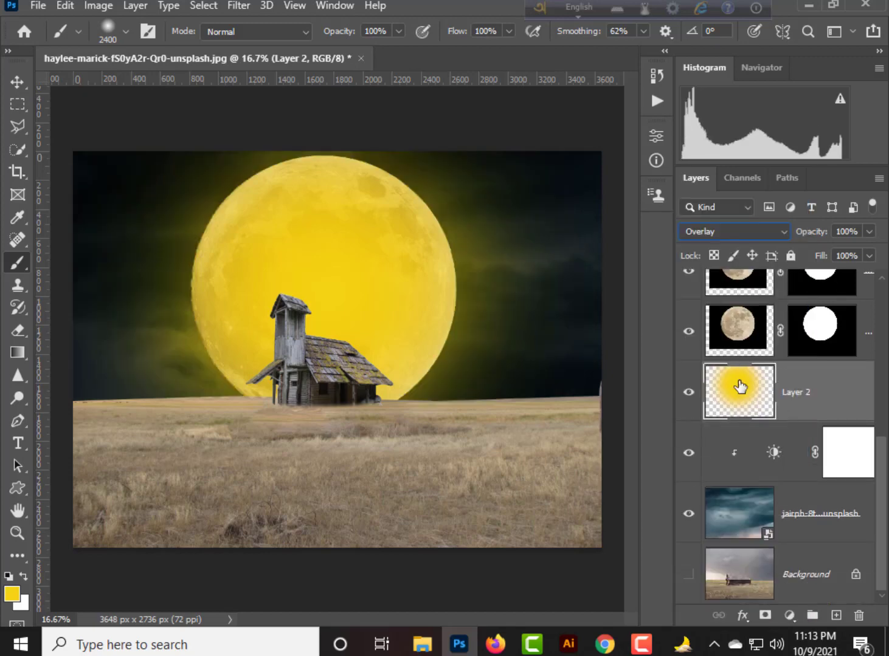
- Set the uppermost yellow dab layer, just below the field layer, to Overlay
{"action": "scroll", "coordinate": [831, 460], "scroll_direction": "up", "scroll_amount": 5}
{"action": "left_click", "coordinate": [812, 432]}
{"action": "left_click", "coordinate": [734, 231]}
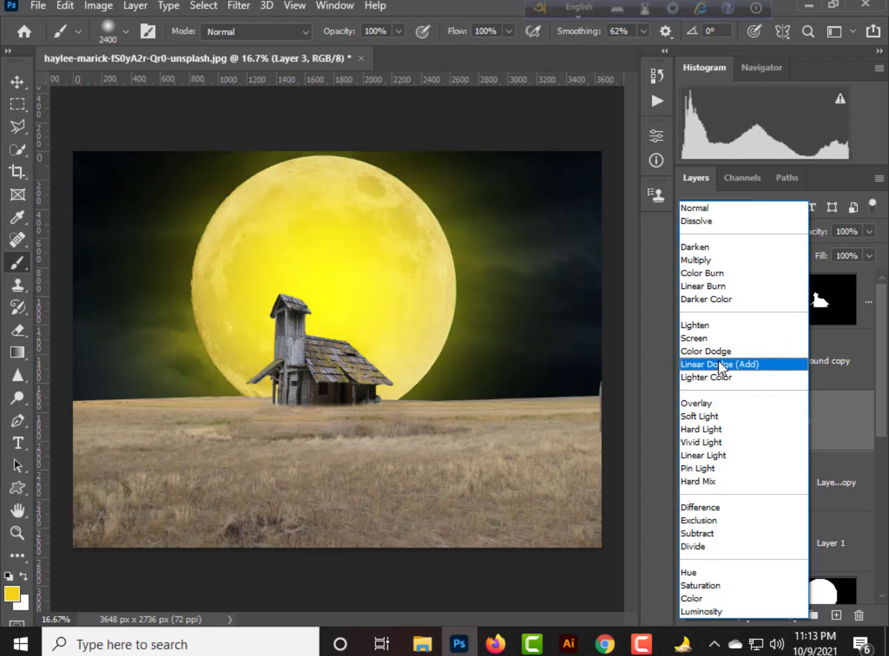
{"action": "left_click", "coordinate": [722, 401]}
- Set the glow layer behind the moons to Lighten and lower its opacity to 74%
{"action": "scroll", "coordinate": [748, 420], "scroll_direction": "down", "scroll_amount": 3}
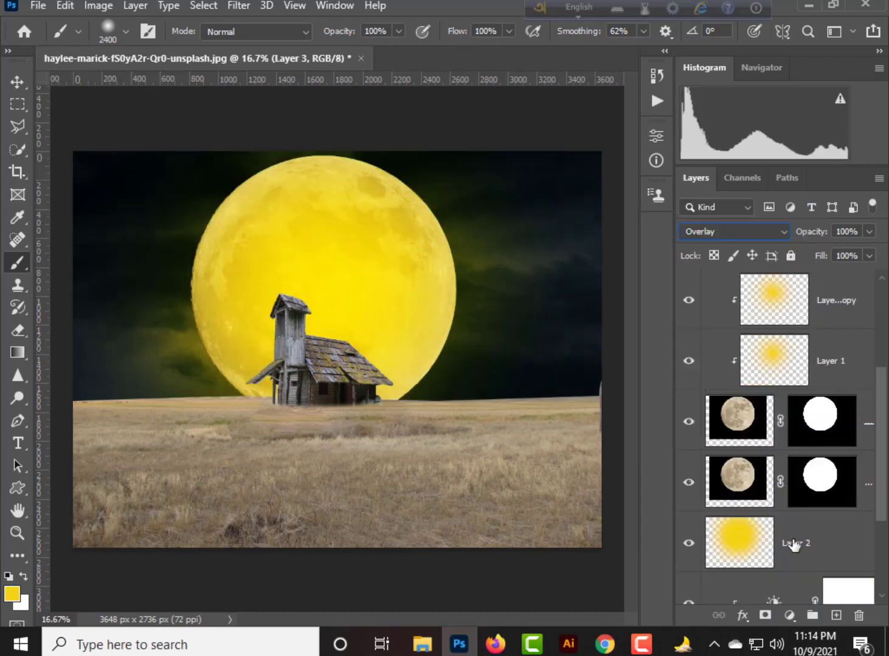
{"action": "left_click", "coordinate": [793, 546]}
{"action": "left_click", "coordinate": [735, 234]}
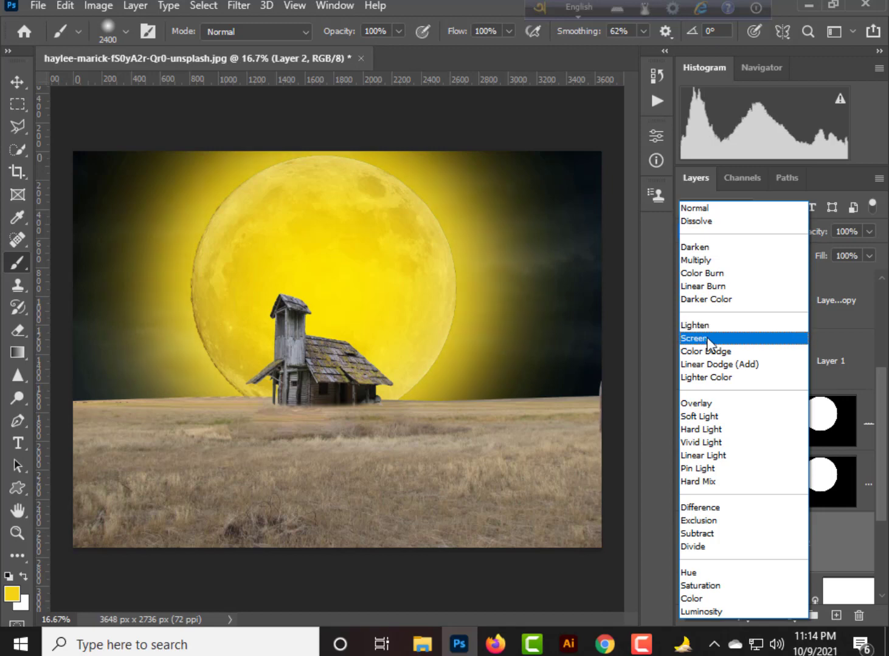
{"action": "left_click", "coordinate": [705, 326]}
{"action": "mouse_move", "coordinate": [843, 248]}
{"action": "left_mouse_down"}
{"action": "mouse_move", "coordinate": [861, 248]}
{"action": "mouse_move", "coordinate": [849, 245]}
{"action": "left_mouse_up"}
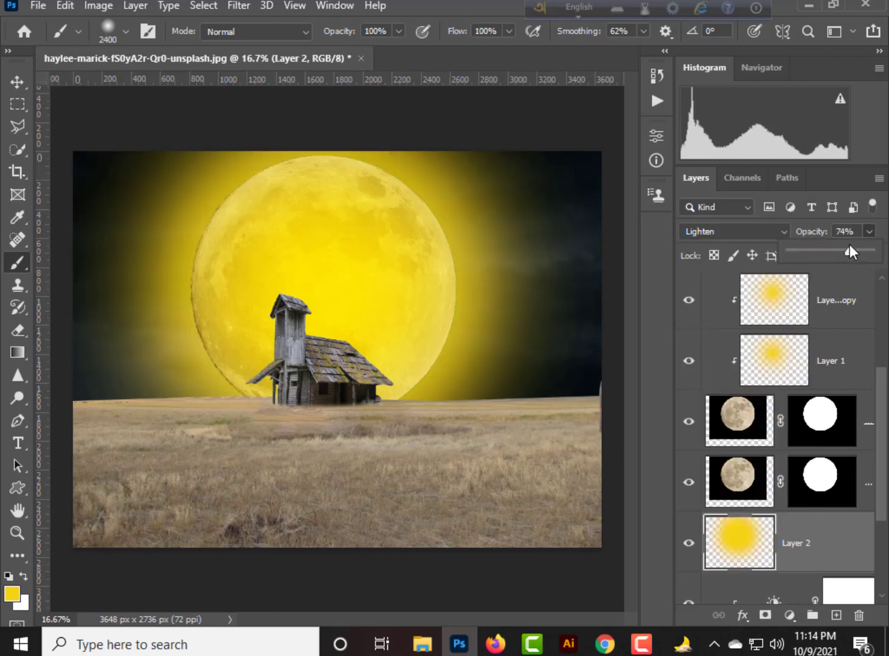
- Apply a yellow Multiply Inner Shadow at 60% opacity, 215 px distance and 60 px size to the field layer
{"action": "left_click", "coordinate": [17, 81]}
{"action": "key", "text": "ctrl+minus"}
{"action": "key", "text": "ctrl+minus"}
{"action": "left_click", "coordinate": [351, 426]}
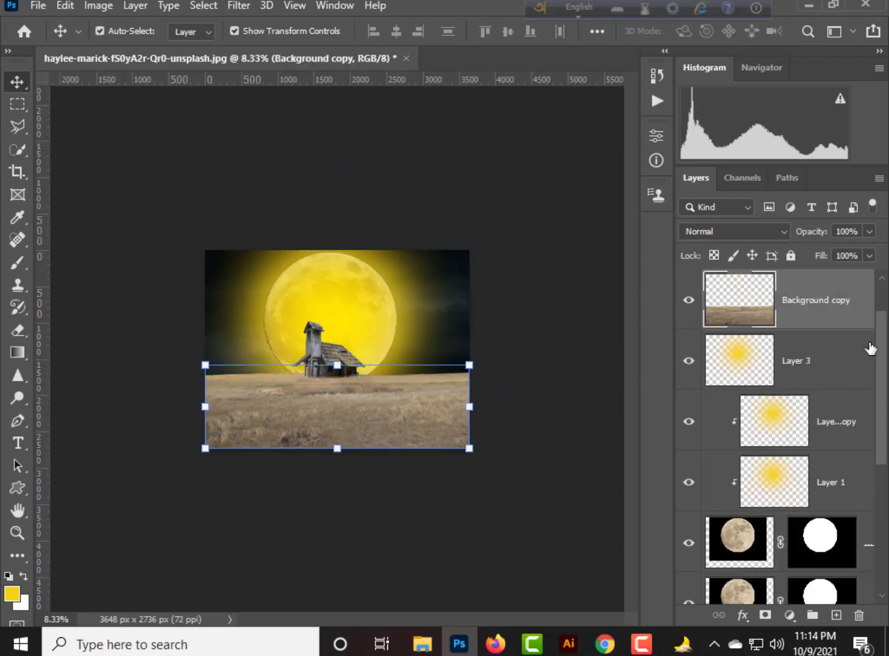
{"action": "double_click", "coordinate": [855, 324]}
{"action": "left_click", "coordinate": [249, 373]}
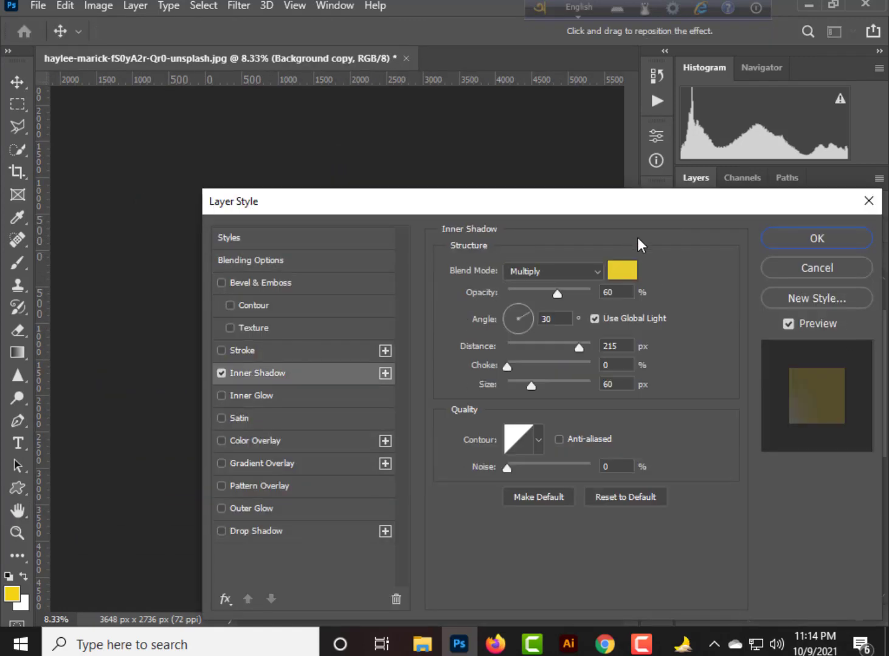
{"action": "key", "text": "Return"}
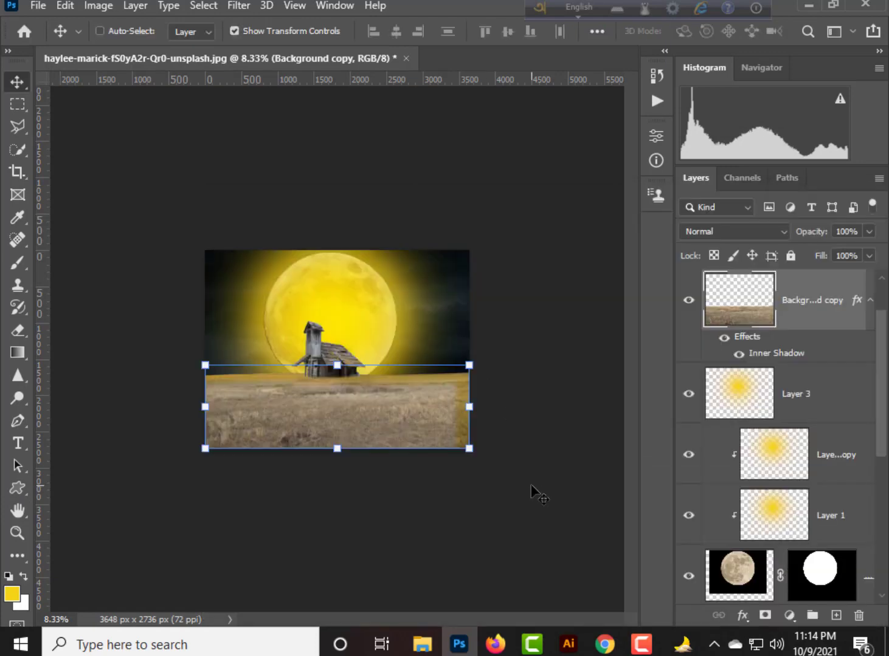
- Apply a yellow Multiply Inner Shadow at 60% opacity, 215 px distance and 60 px size to the house layer
{"action": "key", "text": "ctrl+plus"}
{"action": "key", "text": "ctrl+plus"}
{"action": "scroll", "coordinate": [809, 481], "scroll_direction": "down", "scroll_amount": 3}
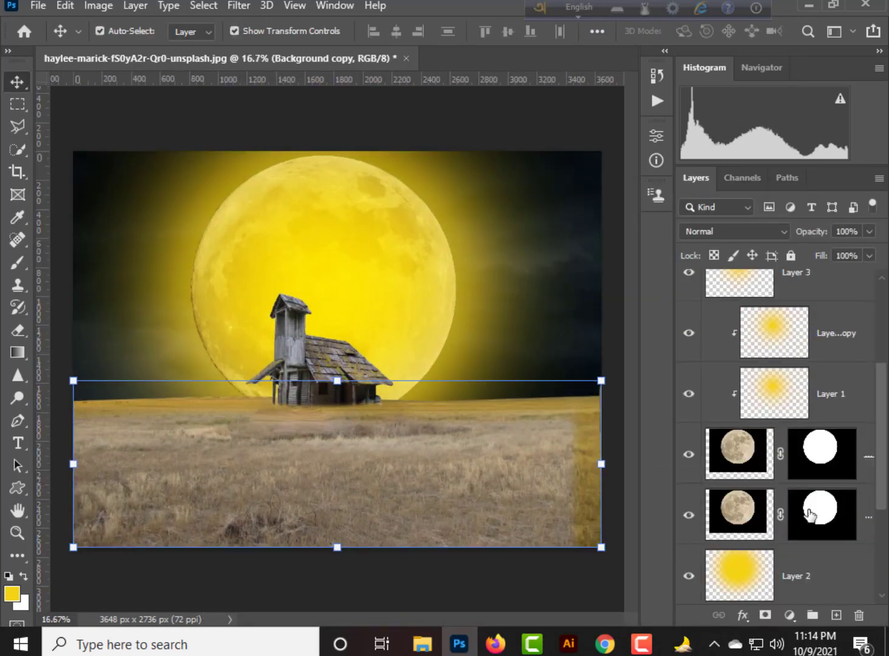
{"action": "scroll", "coordinate": [813, 516], "scroll_direction": "up", "scroll_amount": 4}
{"action": "double_click", "coordinate": [859, 311]}
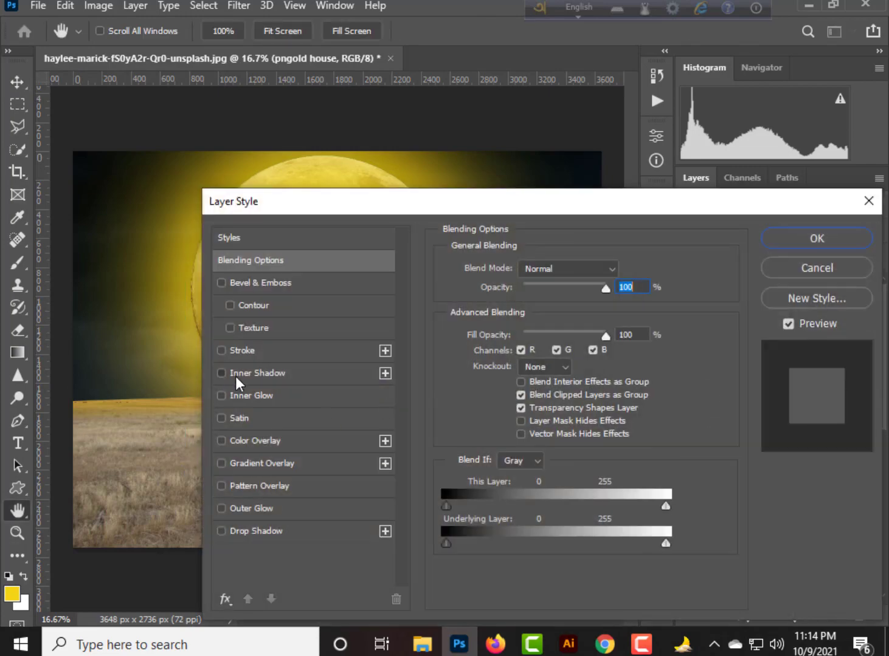
{"action": "left_click_drag", "start_coordinate": [280, 201], "coordinate": [714, 219]}
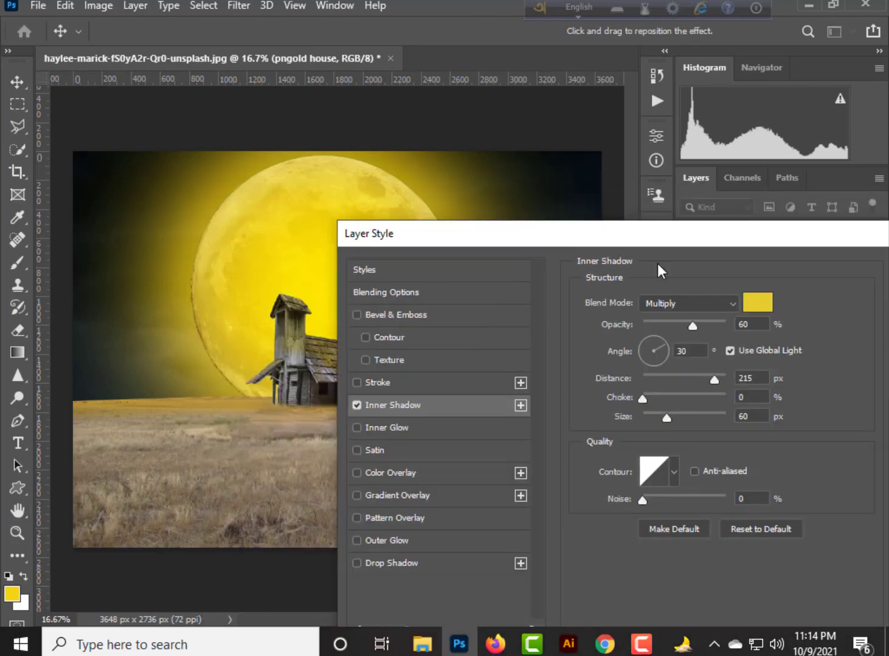
{"action": "left_click", "coordinate": [744, 297]}
- Add a new Overlay layer above the field and reduce the brush opacity to 36%
{"action": "left_click", "coordinate": [815, 415]}
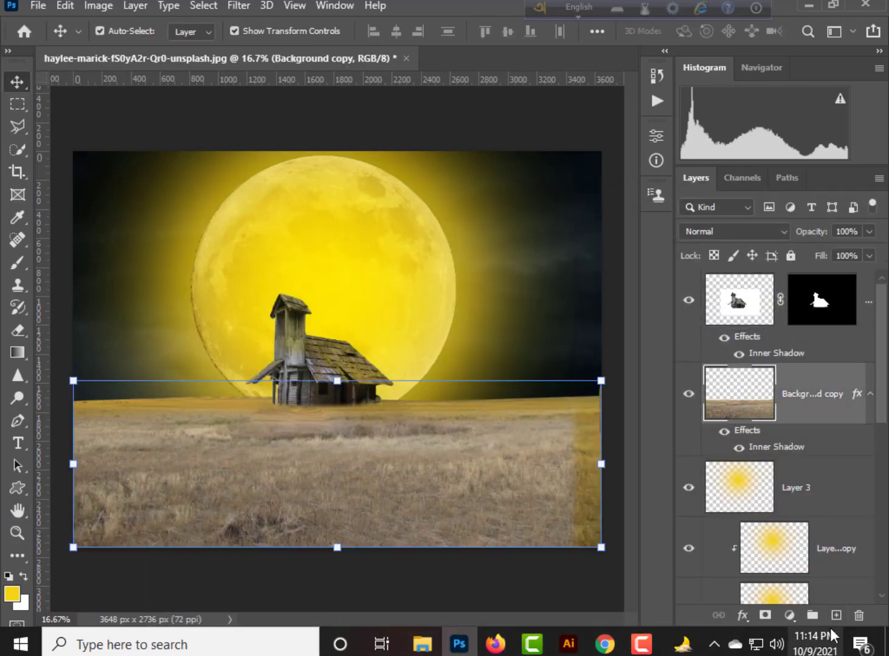
{"action": "left_click", "coordinate": [837, 615]}
{"action": "key", "text": "b"}
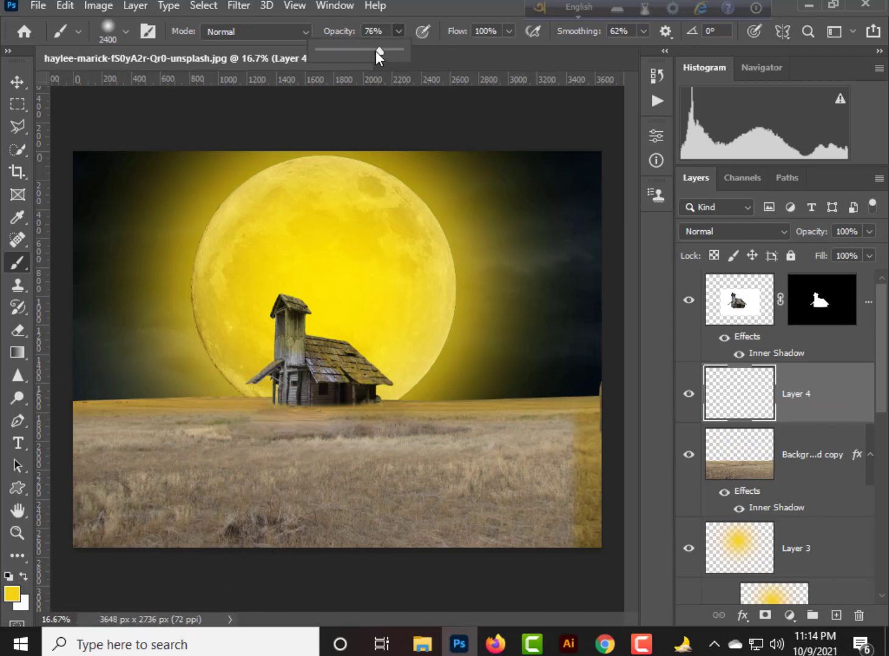
{"action": "left_click", "coordinate": [732, 231]}
{"action": "left_click", "coordinate": [699, 402]}
- Paint yellow light across the field on the new Overlay layer and lower the layer's opacity to 48%
{"action": "mouse_move", "coordinate": [470, 492]}
{"action": "left_mouse_down"}
{"action": "mouse_move", "coordinate": [277, 520]}
{"action": "mouse_move", "coordinate": [114, 478]}
{"action": "mouse_move", "coordinate": [340, 573]}
{"action": "mouse_move", "coordinate": [353, 551]}
{"action": "mouse_move", "coordinate": [355, 569]}
{"action": "mouse_move", "coordinate": [524, 588]}
{"action": "mouse_move", "coordinate": [528, 531]}
{"action": "mouse_move", "coordinate": [295, 526]}
{"action": "left_mouse_up"}
{"action": "left_click", "coordinate": [869, 231]}
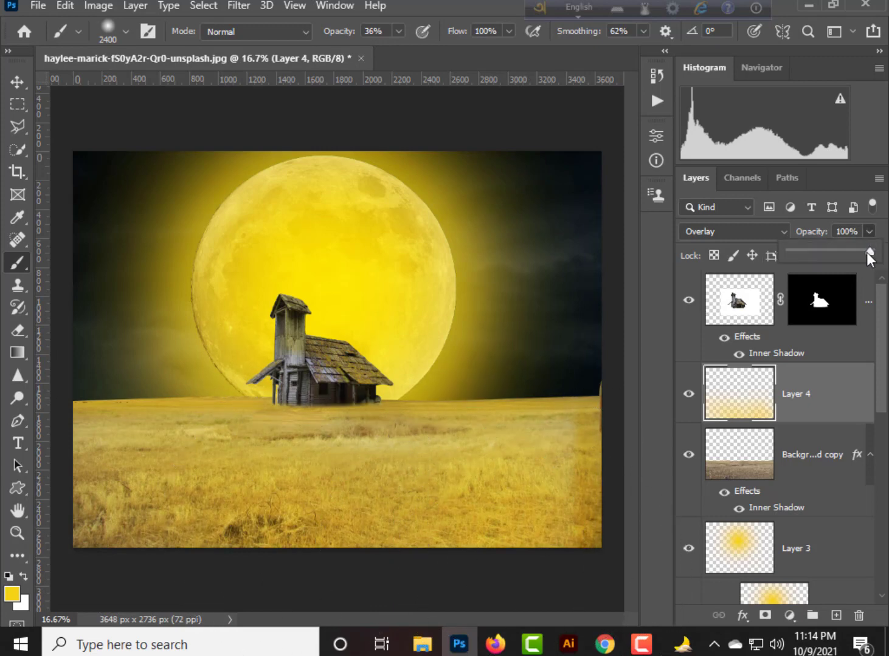
{"action": "left_click_drag", "start_coordinate": [867, 251], "coordinate": [826, 249]}
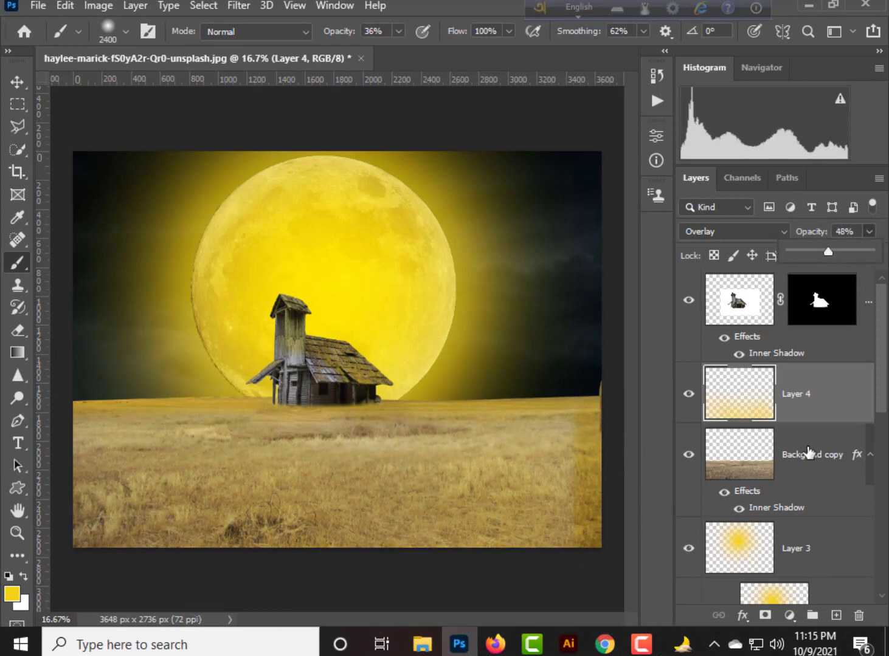
- Hide the field layer's Inner Shadow and paint more yellow over the field on the Overlay layer above it
{"action": "left_click", "coordinate": [809, 453]}
{"action": "scroll", "coordinate": [736, 419], "scroll_direction": "down", "scroll_amount": 2}
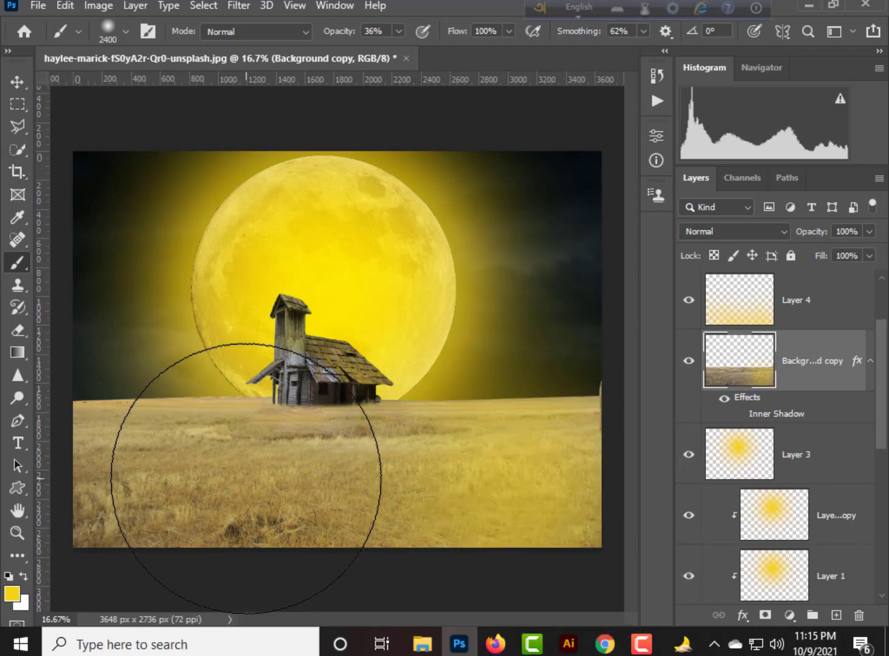
{"action": "left_click", "coordinate": [789, 324]}
{"action": "mouse_move", "coordinate": [156, 466]}
{"action": "left_mouse_down"}
{"action": "mouse_move", "coordinate": [308, 427]}
{"action": "mouse_move", "coordinate": [476, 337]}
{"action": "mouse_move", "coordinate": [238, 496]}
{"action": "left_mouse_up"}
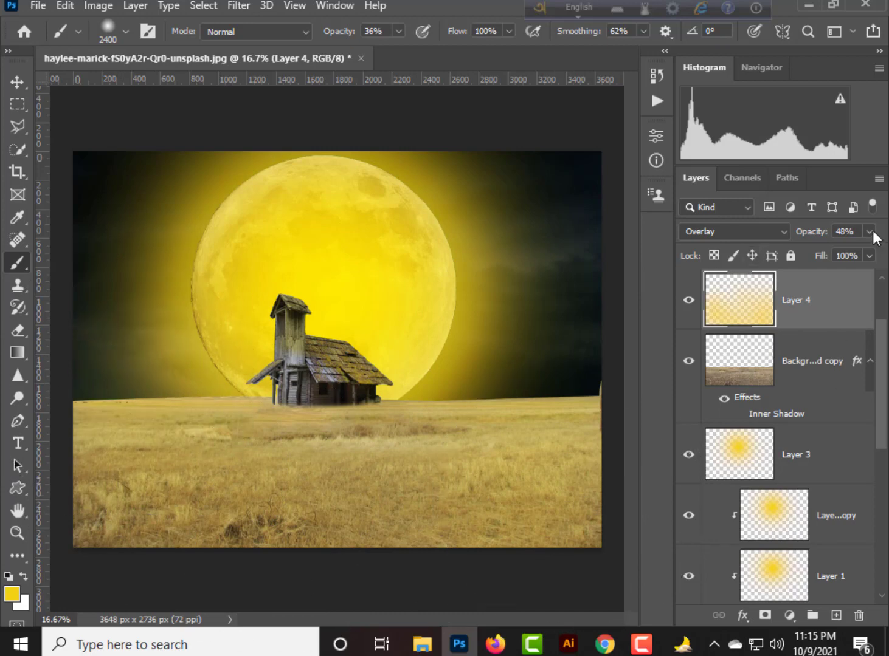
{"action": "left_click_drag", "start_coordinate": [817, 251], "coordinate": [834, 251]}
{"action": "left_click", "coordinate": [789, 616]}
{"action": "left_click", "coordinate": [785, 379]}
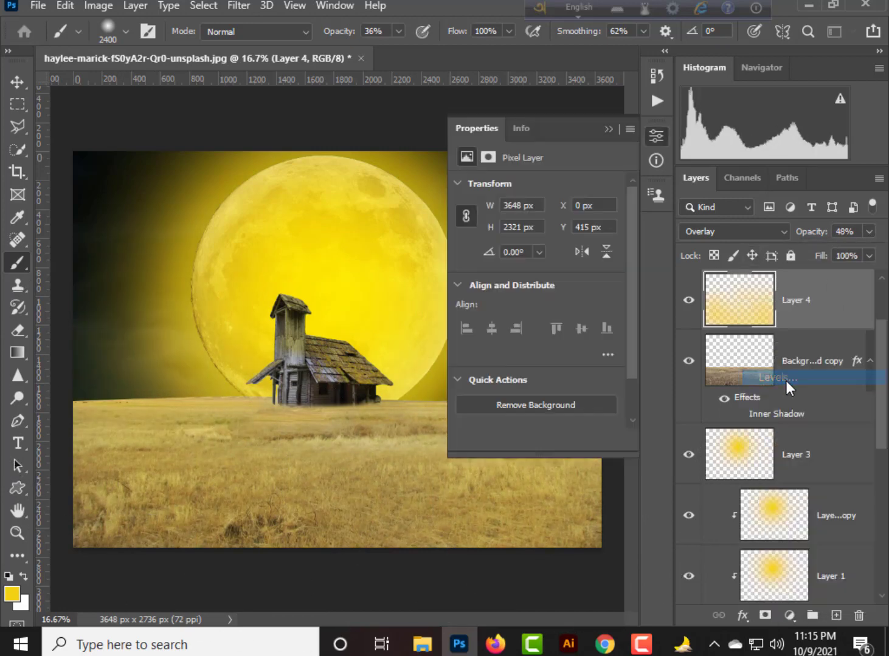
{"action": "left_click", "coordinate": [608, 440]}
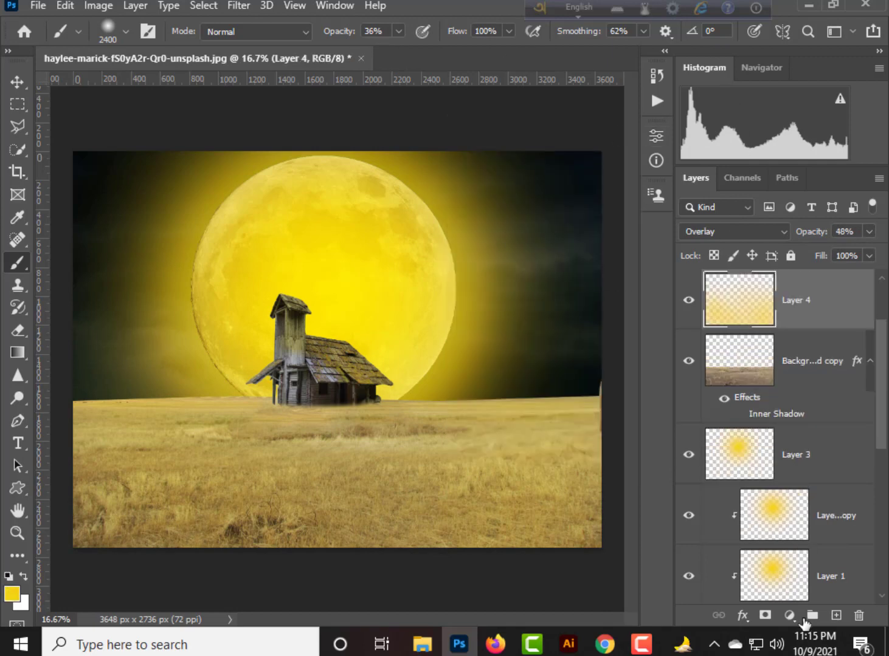
- Add a Curves adjustment clipped to the field's yellow Overlay layer and pull the curve down to darken it
{"action": "left_click", "coordinate": [789, 615]}
{"action": "left_click", "coordinate": [783, 396]}
{"action": "left_click", "coordinate": [507, 440]}
{"action": "left_click_drag", "start_coordinate": [554, 285], "coordinate": [566, 314]}
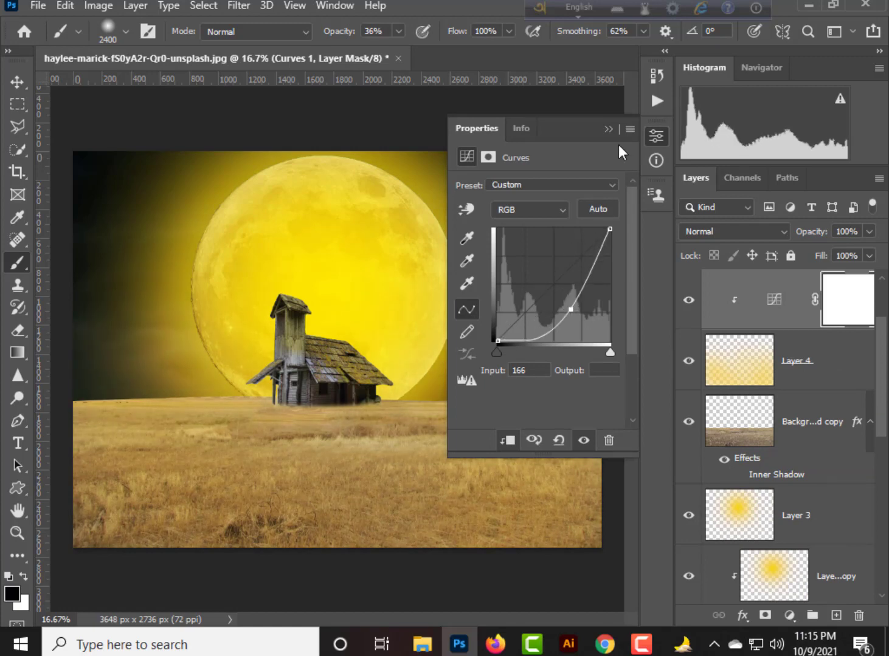
- Add a Curves adjustment clipped to the field photo layer and pull the curve's midpoint down to darken the grass
{"action": "left_click", "coordinate": [807, 440]}
{"action": "left_click", "coordinate": [789, 615]}
{"action": "left_click", "coordinate": [783, 395]}
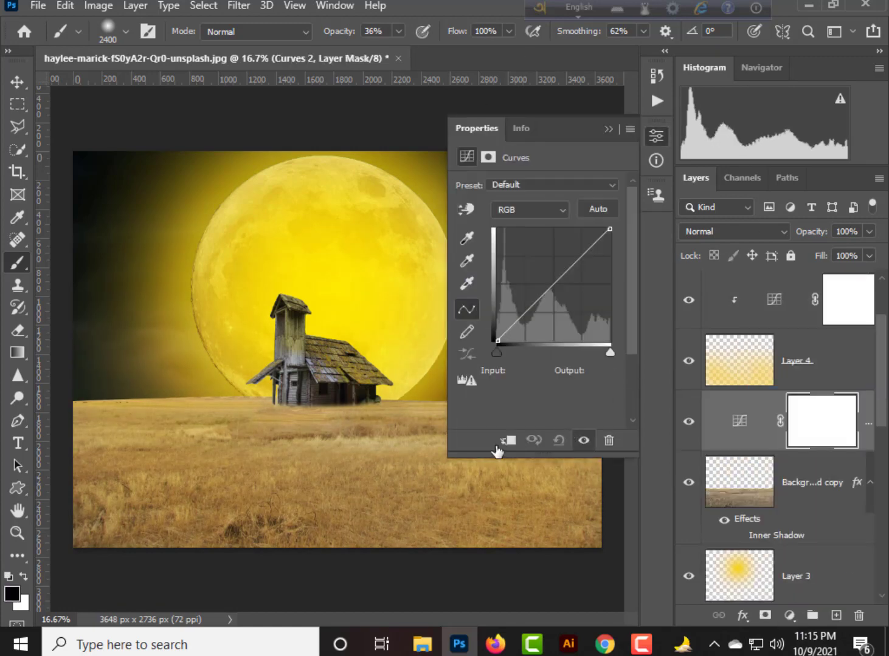
{"action": "left_click", "coordinate": [507, 440]}
{"action": "left_click_drag", "start_coordinate": [551, 288], "coordinate": [566, 313]}
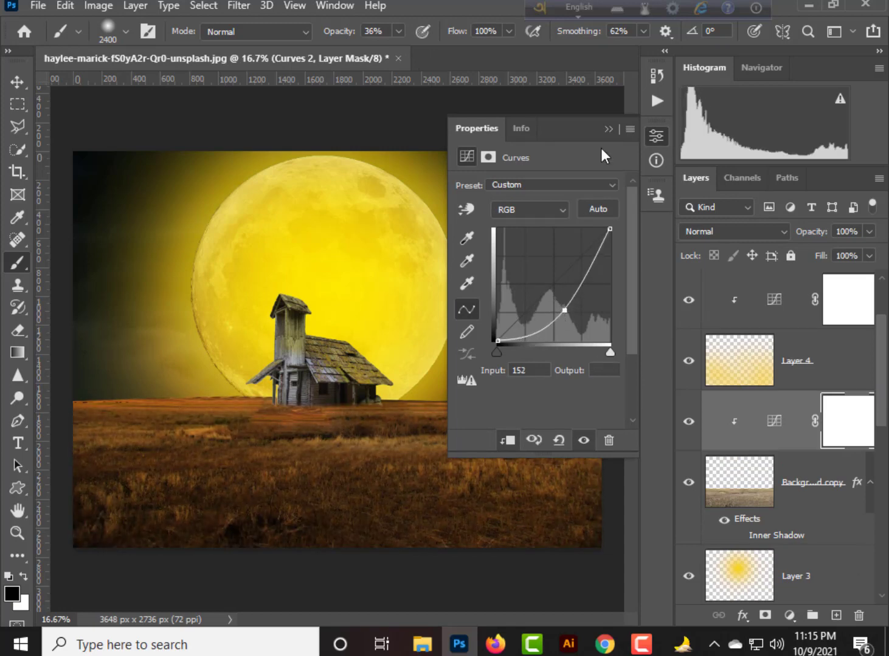
{"action": "left_click", "coordinate": [608, 130]}
- Set the brush to 1400 px and 96% opacity and paint denser yellow across the field on Layer 4, in Overlay mode
{"action": "scroll", "coordinate": [787, 448], "scroll_direction": "up", "scroll_amount": 2}
{"action": "left_click", "coordinate": [787, 448]}
{"action": "left_click", "coordinate": [729, 231]}
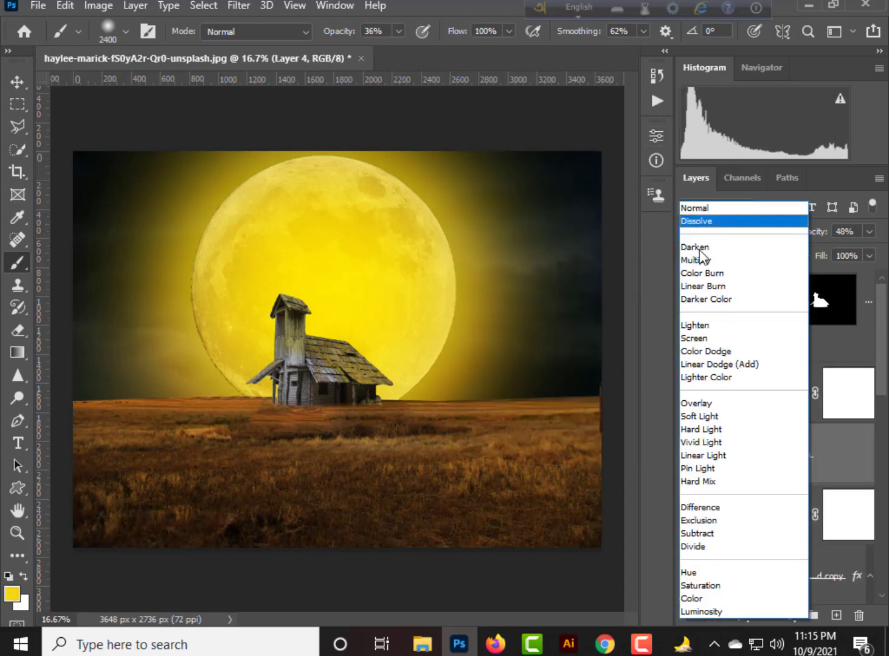
{"action": "left_click", "coordinate": [699, 403]}
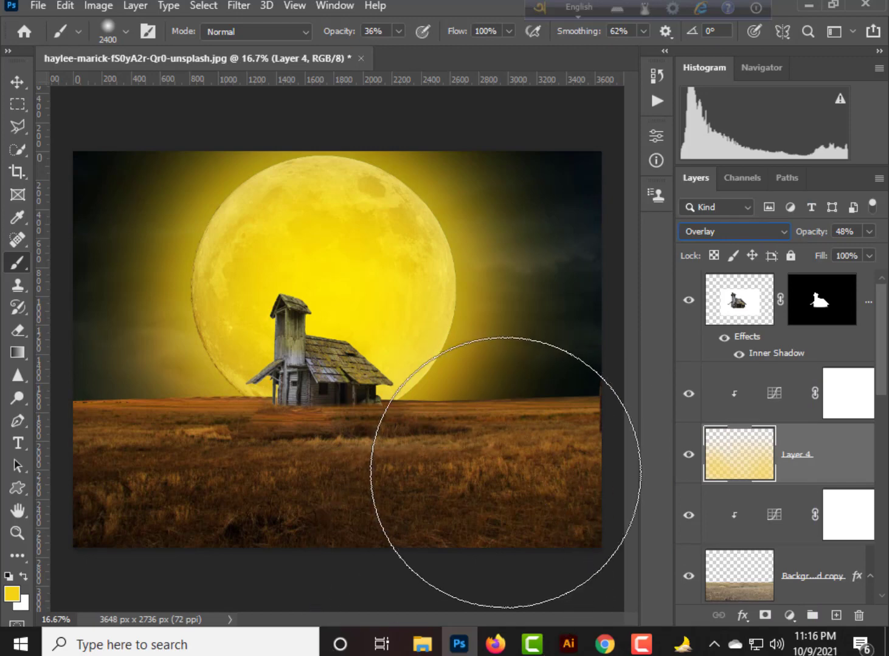
{"action": "key", "text": "bracketleft"}
{"action": "key", "text": "bracketleft"}
{"action": "key", "text": "bracketleft"}
{"action": "key", "text": "bracketleft"}
{"action": "key", "text": "bracketleft"}
{"action": "key", "text": "bracketleft"}
{"action": "key", "text": "bracketleft"}
{"action": "key", "text": "bracketleft"}
{"action": "key", "text": "bracketleft"}
{"action": "key", "text": "bracketleft"}
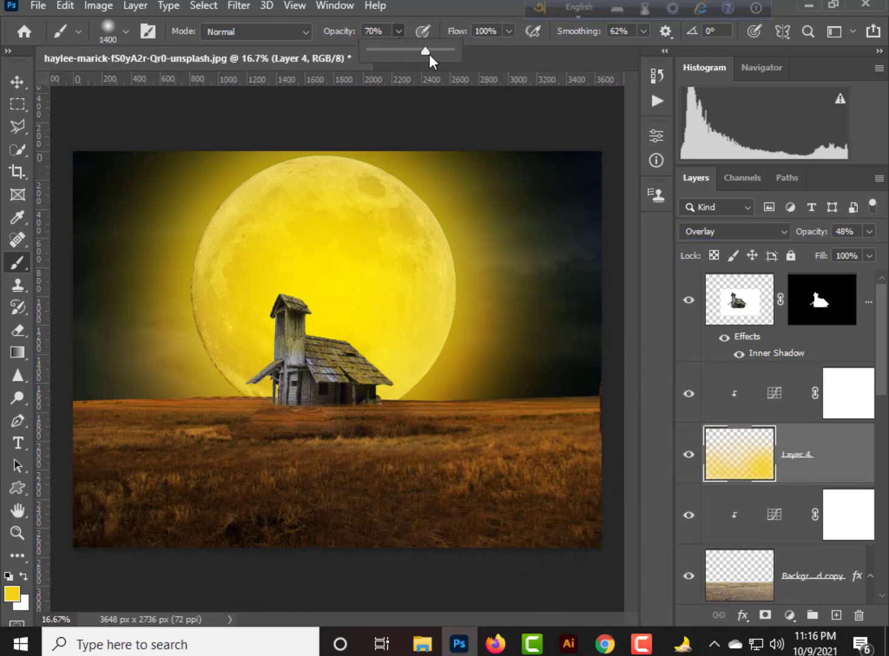
{"action": "left_click_drag", "start_coordinate": [430, 54], "coordinate": [452, 55]}
{"action": "mouse_move", "coordinate": [200, 501]}
{"action": "left_mouse_down"}
{"action": "mouse_move", "coordinate": [358, 482]}
{"action": "mouse_move", "coordinate": [170, 466]}
{"action": "mouse_move", "coordinate": [130, 444]}
{"action": "mouse_move", "coordinate": [179, 430]}
{"action": "mouse_move", "coordinate": [132, 429]}
{"action": "mouse_move", "coordinate": [140, 479]}
{"action": "mouse_move", "coordinate": [358, 474]}
{"action": "left_mouse_up"}
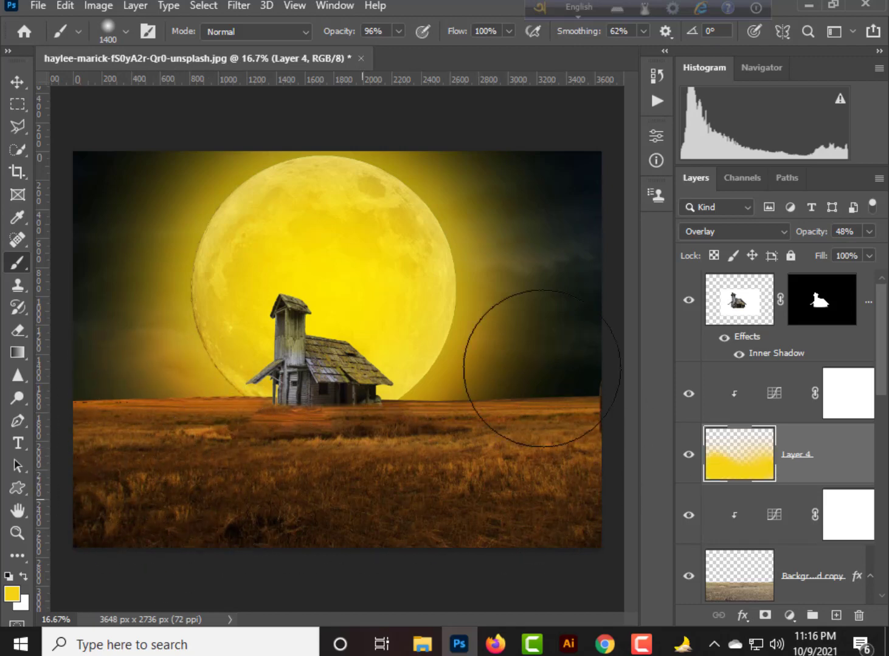
- Place the photo of the abandoned two-storey house above Layer 4, scale it down and position it just right of the old wooden house
{"action": "key", "text": "v"}
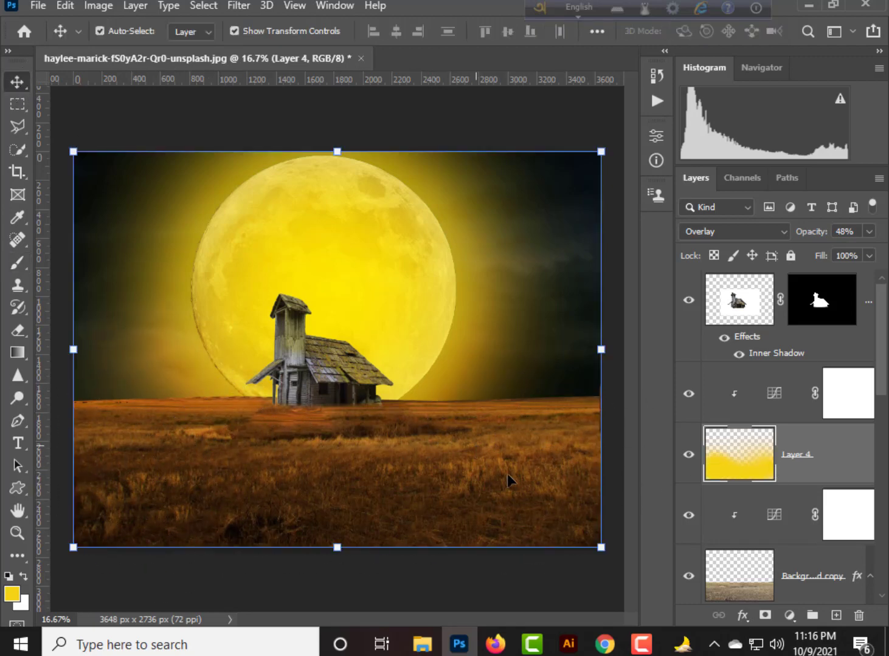
{"action": "left_click", "coordinate": [424, 643]}
{"action": "scroll", "coordinate": [426, 426], "scroll_direction": "down", "scroll_amount": 10}
{"action": "left_click_drag", "start_coordinate": [367, 457], "coordinate": [389, 524]}
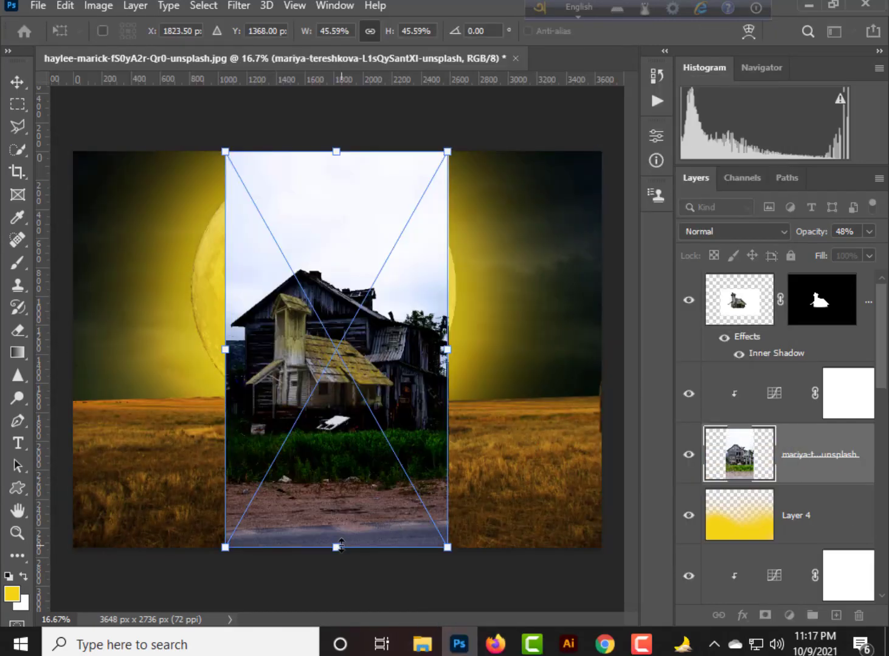
{"action": "left_click_drag", "start_coordinate": [341, 545], "coordinate": [336, 308]}
{"action": "left_click_drag", "start_coordinate": [335, 255], "coordinate": [513, 403]}
{"action": "key", "text": "Return"}
{"action": "key", "text": "ctrl+plus"}
{"action": "key", "text": "ctrl+plus"}
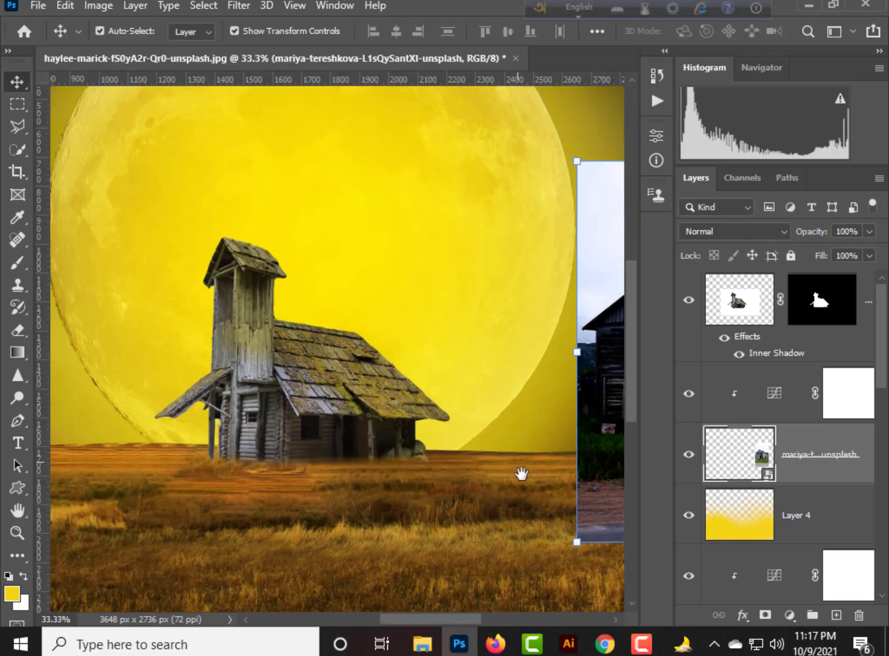
{"action": "left_click_drag", "start_coordinate": [521, 474], "coordinate": [298, 468]}
{"action": "left_click_drag", "start_coordinate": [416, 426], "coordinate": [326, 425]}
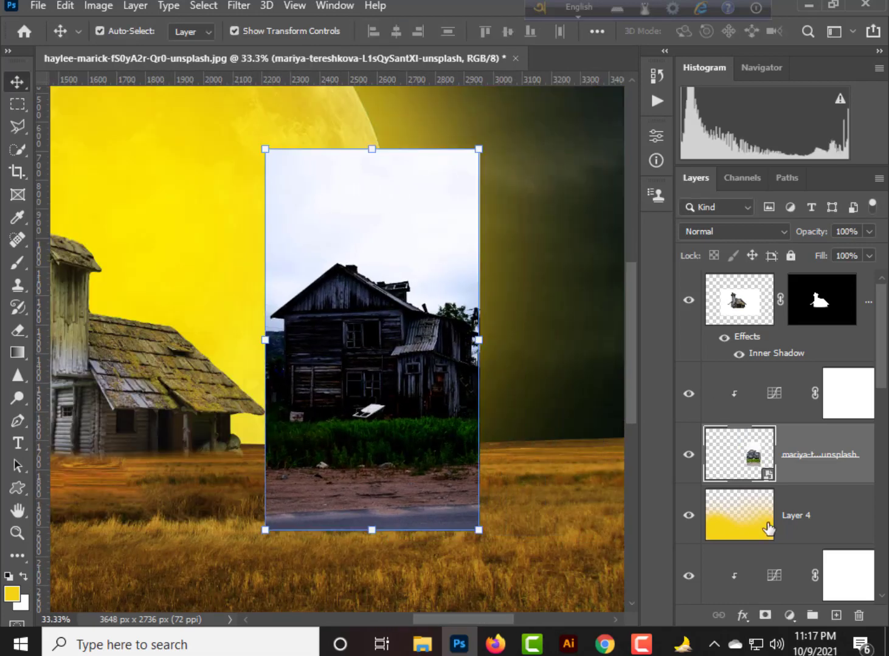
- Try moving the two-storey house layer to the top of the stack and fading its edges with black gradients on a new mask
{"action": "left_click_drag", "start_coordinate": [768, 530], "coordinate": [787, 303]}
{"action": "left_click", "coordinate": [758, 616]}
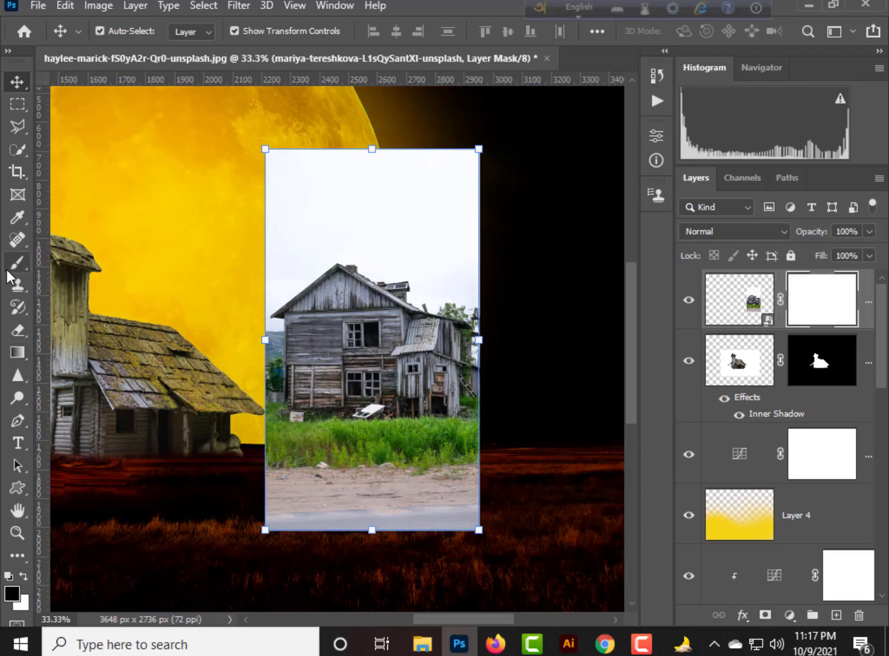
{"action": "left_click", "coordinate": [21, 357]}
{"action": "left_click_drag", "start_coordinate": [259, 290], "coordinate": [330, 260]}
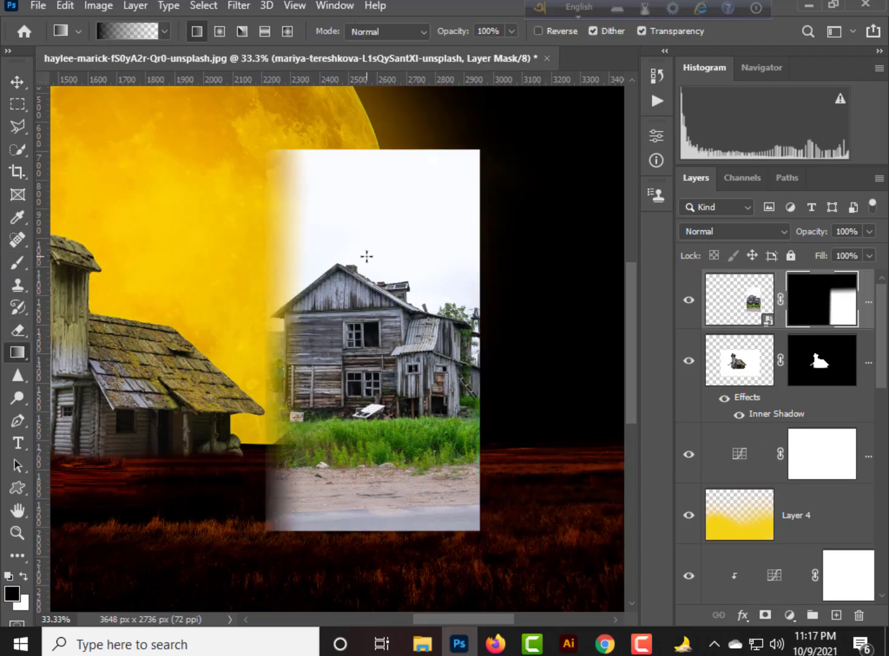
{"action": "left_click_drag", "start_coordinate": [358, 178], "coordinate": [357, 299]}
{"action": "left_click_drag", "start_coordinate": [516, 364], "coordinate": [428, 369]}
{"action": "left_click_drag", "start_coordinate": [495, 377], "coordinate": [421, 371]}
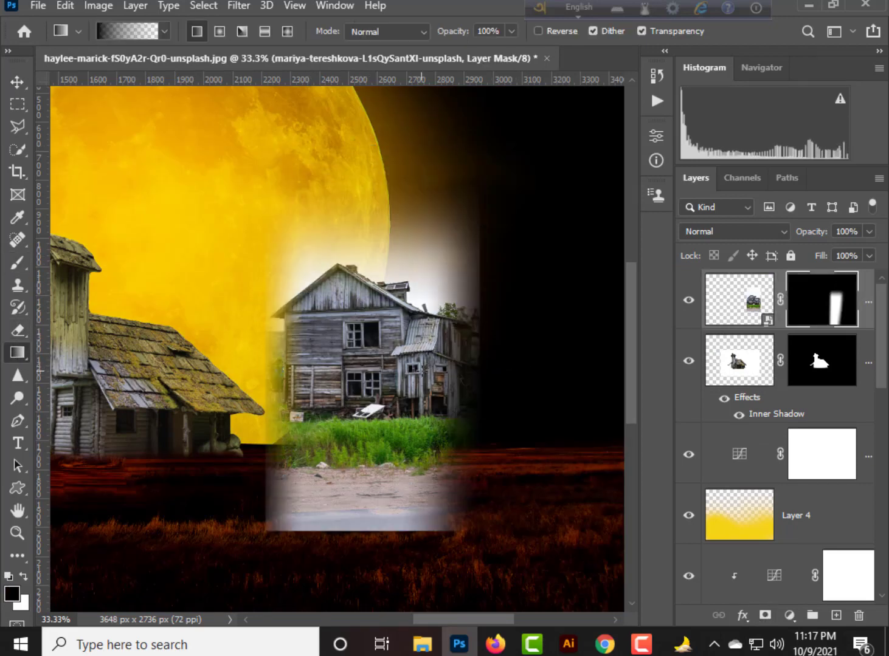
{"action": "left_click_drag", "start_coordinate": [365, 535], "coordinate": [368, 429]}
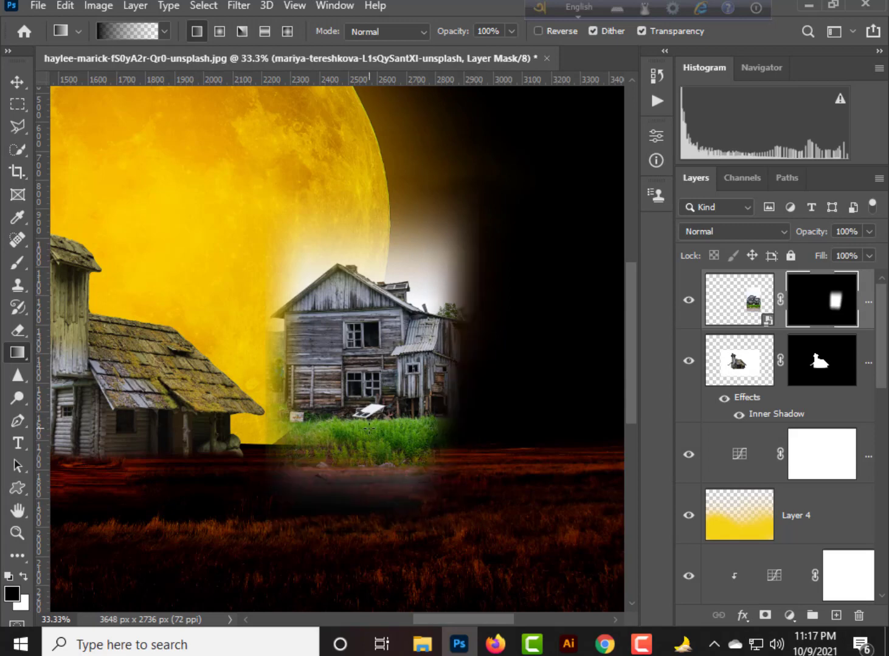
{"action": "left_click_drag", "start_coordinate": [374, 500], "coordinate": [387, 426]}
{"action": "left_click_drag", "start_coordinate": [868, 310], "coordinate": [718, 275]}
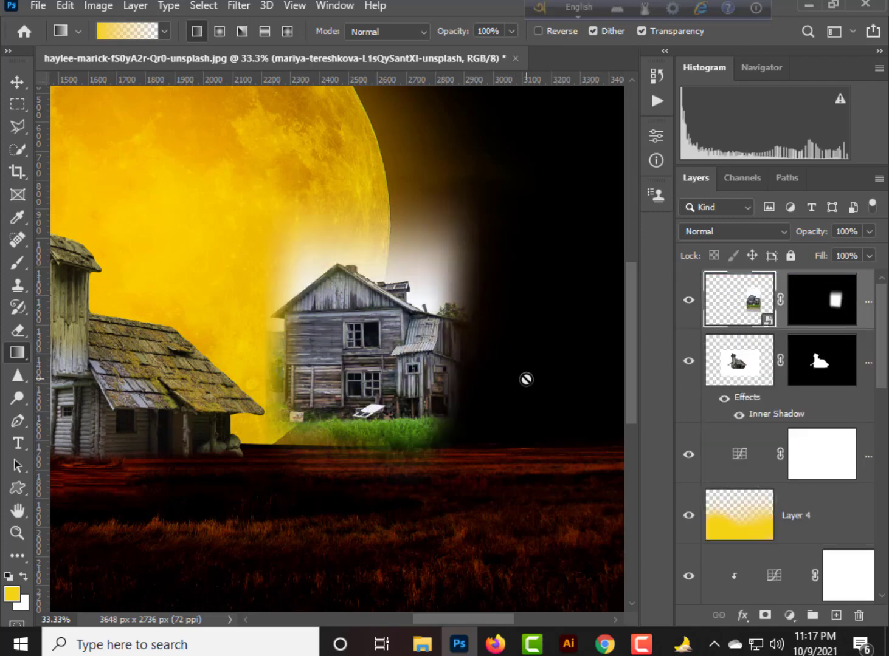
- Undo the gradients, the layer mask and the reordering of the two-storey house layer
{"action": "key", "text": "ctrl+z"}
{"action": "key", "text": "ctrl+z"}
{"action": "key", "text": "ctrl+z"}
{"action": "key", "text": "ctrl+z"}
{"action": "key", "text": "ctrl+z"}
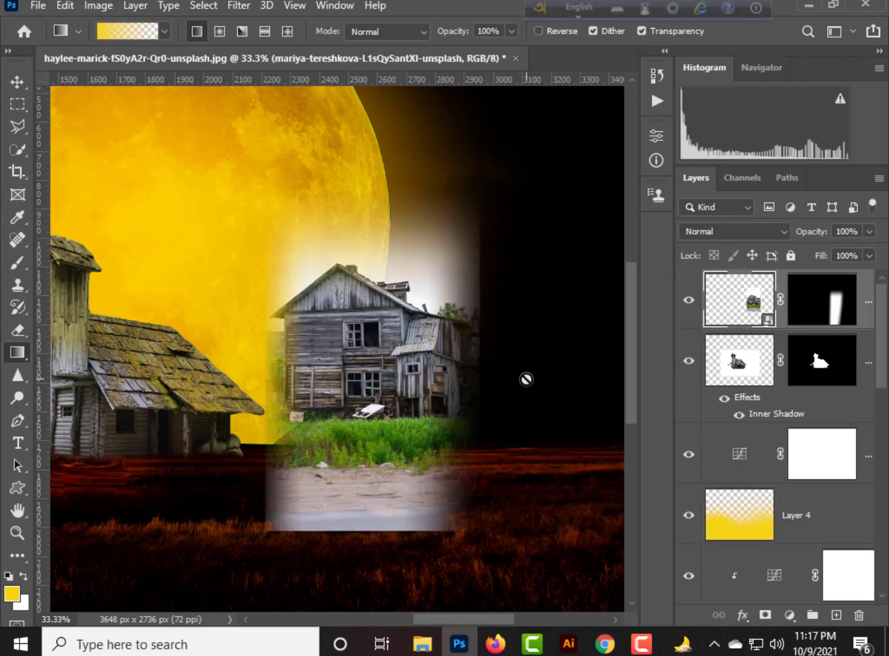
{"action": "key", "text": "ctrl+z"}
{"action": "key", "text": "ctrl+z"}
{"action": "key", "text": "ctrl+z"}
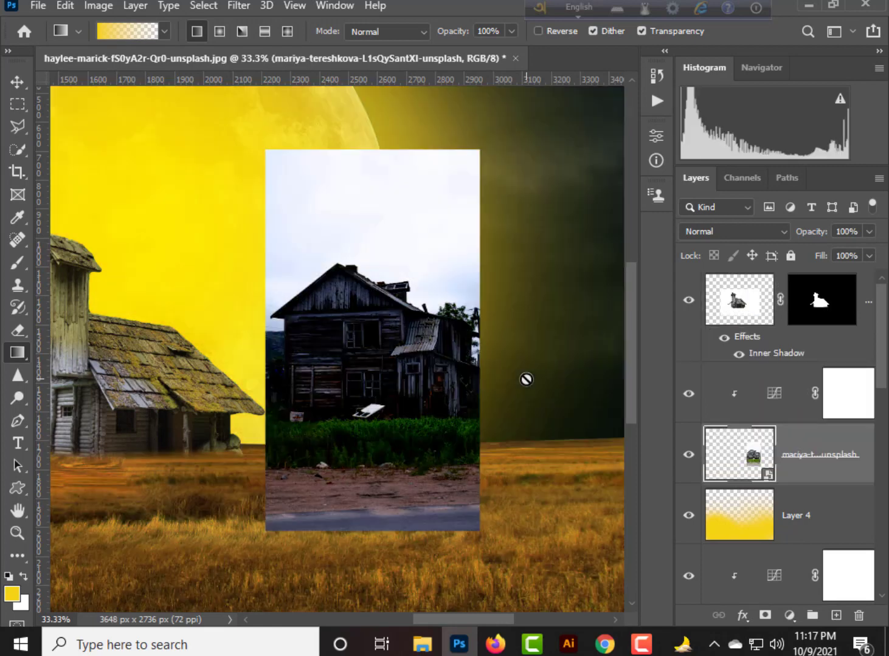
- Add a layer mask to the two-storey house photo and fade out its ground and sky with black-to-transparent gradients
{"action": "left_click", "coordinate": [765, 616]}
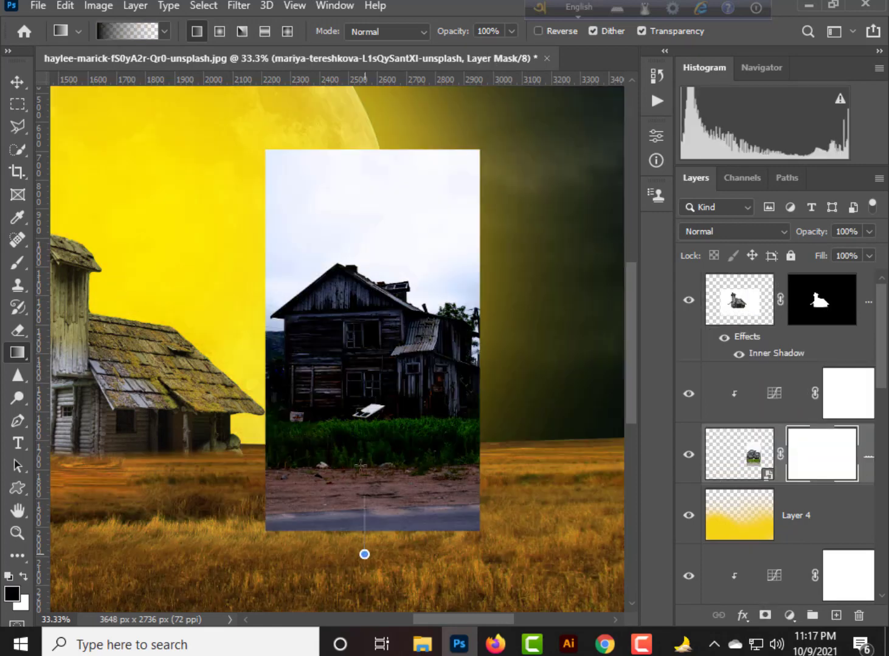
{"action": "left_click_drag", "start_coordinate": [360, 466], "coordinate": [360, 456]}
{"action": "left_click_drag", "start_coordinate": [375, 519], "coordinate": [372, 422]}
{"action": "left_click_drag", "start_coordinate": [374, 488], "coordinate": [375, 488]}
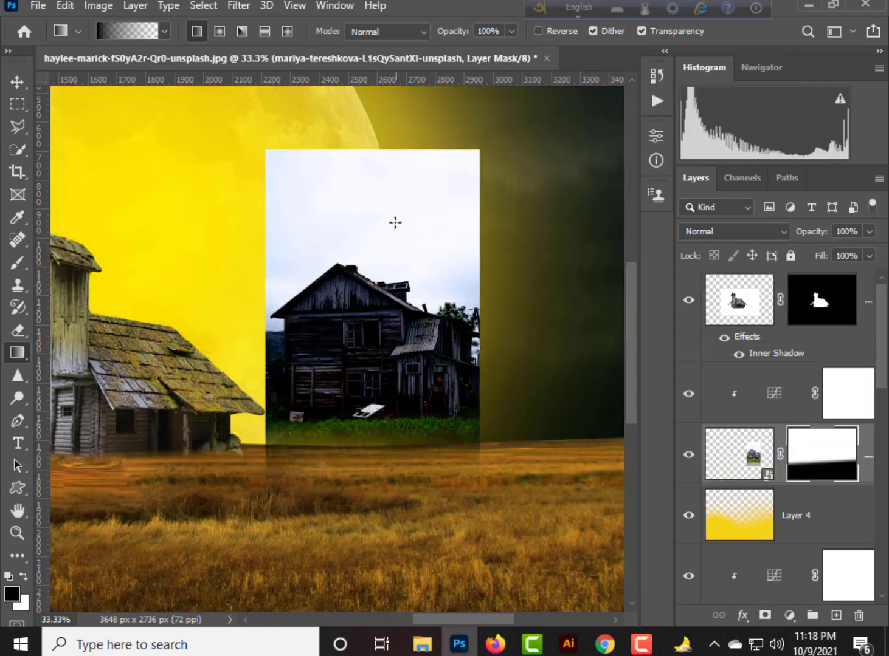
{"action": "left_click_drag", "start_coordinate": [383, 186], "coordinate": [390, 329]}
{"action": "left_click_drag", "start_coordinate": [379, 207], "coordinate": [378, 343]}
- Fade the left and right edges of the two-storey house photo with black-to-transparent gradients on its mask
{"action": "left_click_drag", "start_coordinate": [260, 362], "coordinate": [299, 375]}
{"action": "left_click_drag", "start_coordinate": [258, 450], "coordinate": [297, 435]}
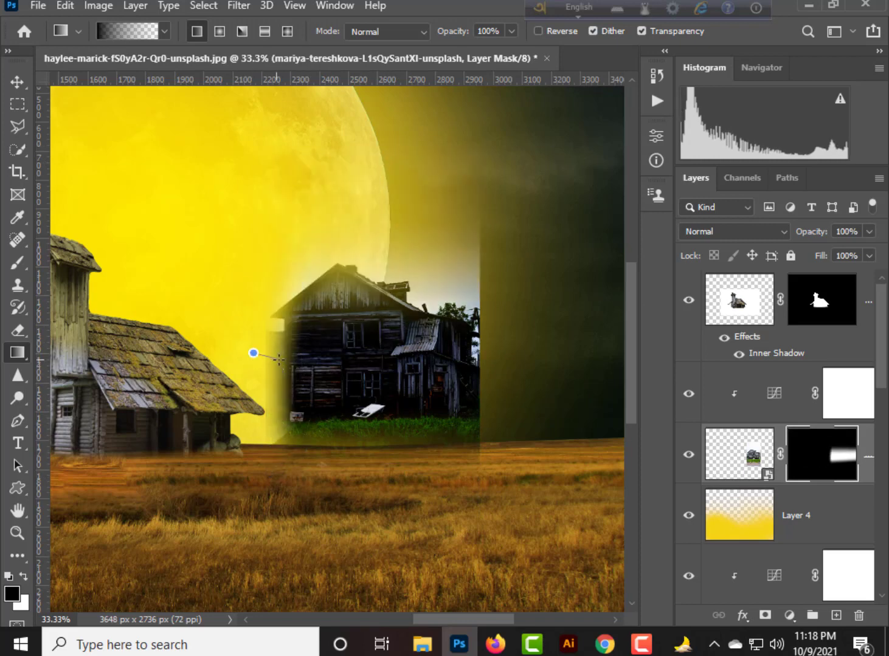
{"action": "left_click_drag", "start_coordinate": [433, 323], "coordinate": [432, 324]}
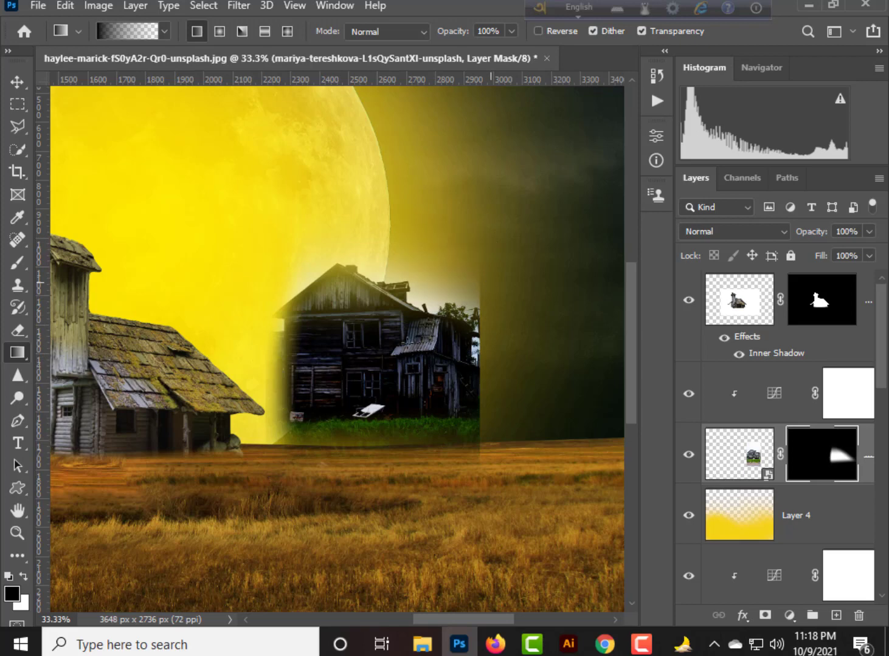
{"action": "left_click_drag", "start_coordinate": [490, 283], "coordinate": [443, 323]}
{"action": "left_click_drag", "start_coordinate": [482, 432], "coordinate": [436, 412]}
{"action": "left_click_drag", "start_coordinate": [488, 442], "coordinate": [432, 411]}
- Move the masked two-storey house right and down onto the horizon and set its layer's blend mode to Overlay
{"action": "left_click_drag", "start_coordinate": [436, 369], "coordinate": [510, 413]}
{"action": "left_click", "coordinate": [702, 231]}
{"action": "left_click", "coordinate": [703, 402]}
{"action": "key", "text": "v"}
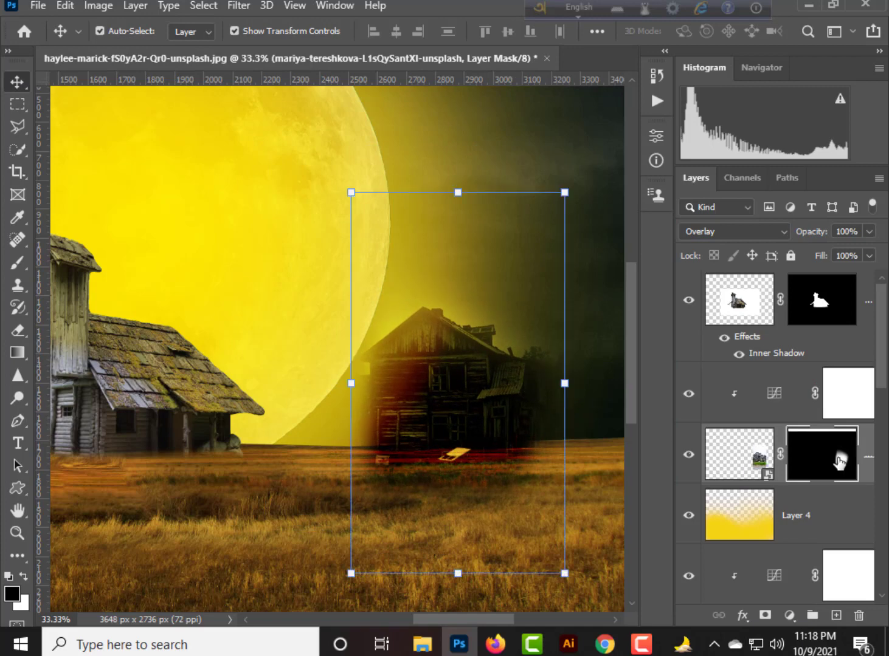
- Paint black with a 600 px brush along the base of the two-storey house on its mask to blend it into the field
{"action": "key", "text": "b"}
{"action": "key", "text": "["}
{"action": "key", "text": "["}
{"action": "key", "text": "["}
{"action": "key", "text": "["}
{"action": "key", "text": "["}
{"action": "key", "text": "["}
{"action": "key", "text": "["}
{"action": "key", "text": "["}
{"action": "key", "text": "["}
{"action": "key", "text": "["}
{"action": "key", "text": "["}
{"action": "key", "text": "["}
{"action": "key", "text": "["}
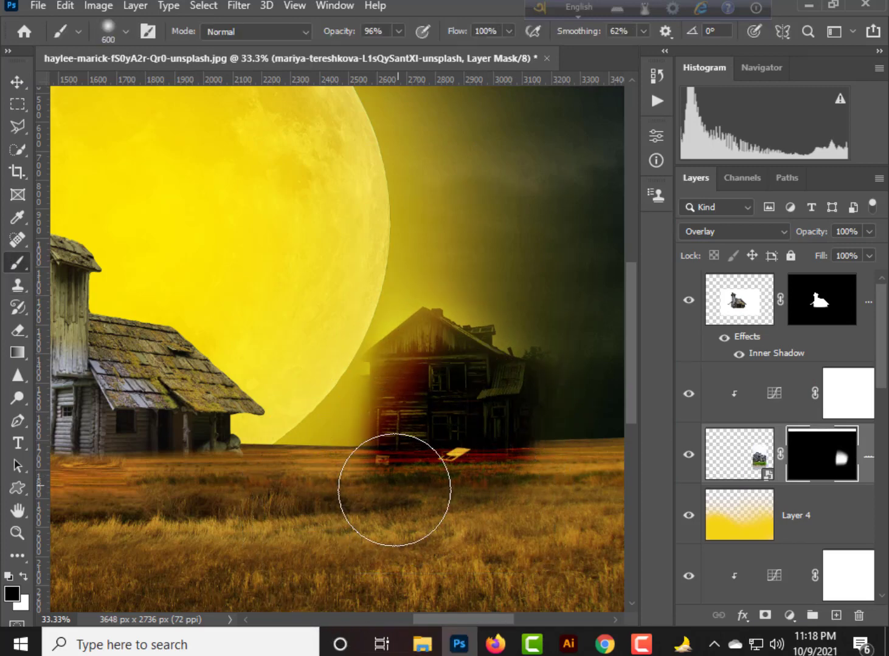
{"action": "left_click_drag", "start_coordinate": [390, 490], "coordinate": [592, 476]}
- Nudge the two-storey house slightly down so its base meets the horizon, and leave no layer selected
{"action": "left_click", "coordinate": [17, 83]}
{"action": "left_click_drag", "start_coordinate": [452, 407], "coordinate": [450, 419]}
{"action": "left_click", "coordinate": [595, 499]}
{"action": "key", "text": "ctrl+minus"}
{"action": "key", "text": "ctrl+minus"}
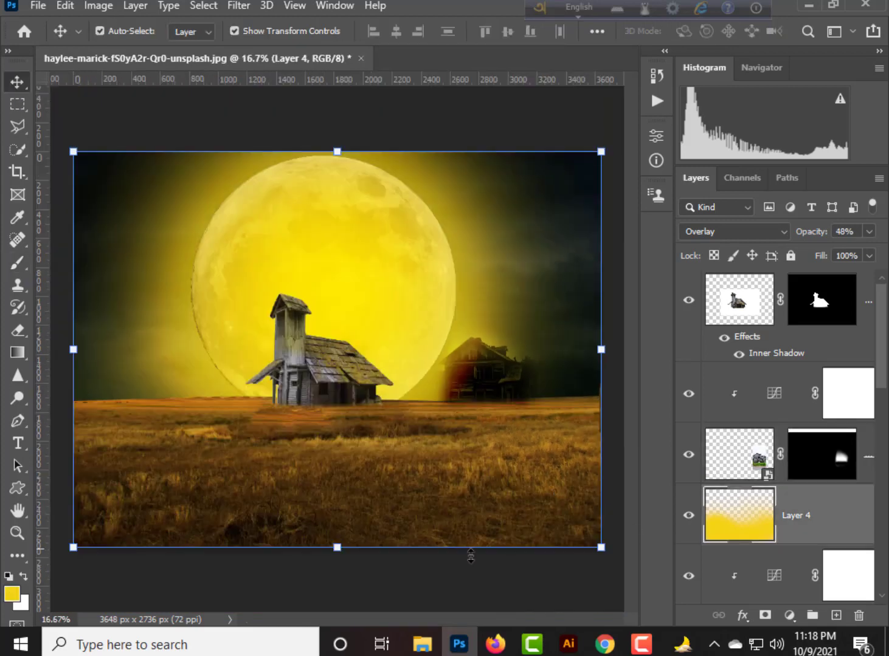
{"action": "left_click", "coordinate": [487, 599]}
- Place the palm tree image pngfind.com-palm-trees-png-3014036(2) from Downloads beside the wooden house and move its layer directly below the field layer
{"action": "mouse_move", "coordinate": [422, 644]}
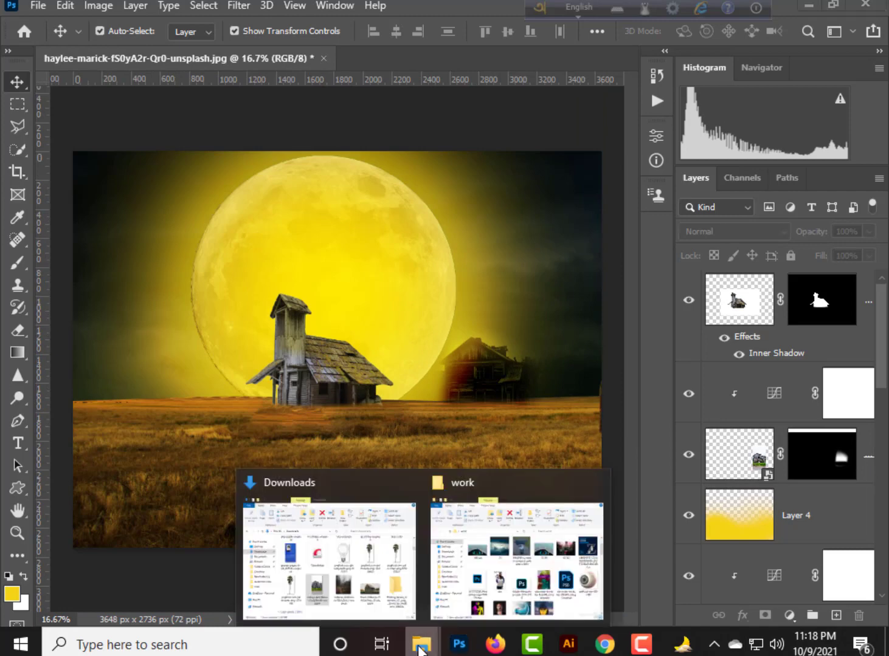
{"action": "left_click", "coordinate": [327, 575]}
{"action": "left_click", "coordinate": [570, 332]}
{"action": "left_click_drag", "start_coordinate": [570, 331], "coordinate": [390, 409]}
{"action": "key", "text": "Return"}
{"action": "left_click_drag", "start_coordinate": [814, 301], "coordinate": [815, 538]}
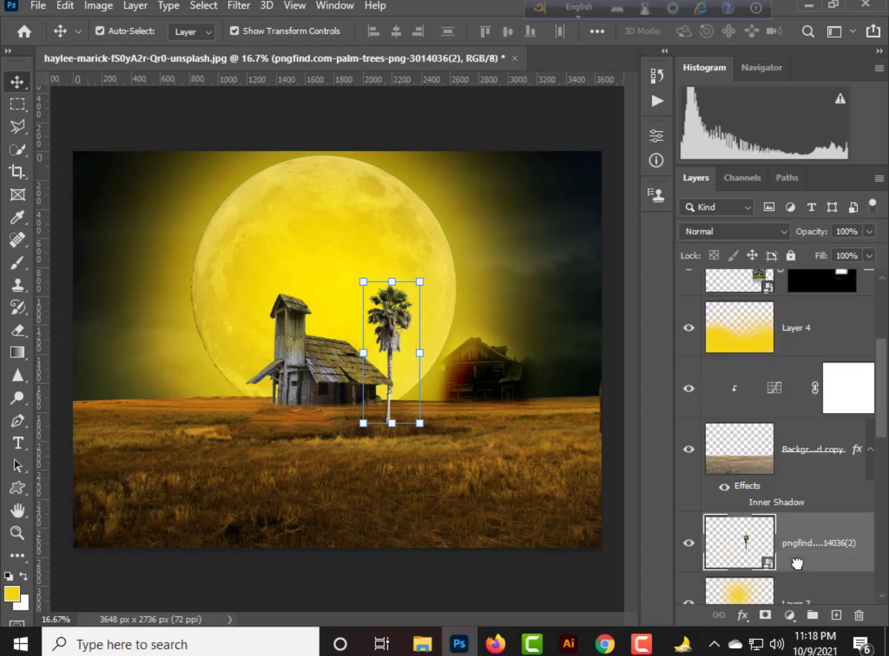
- Move the palm tree about 30 px left and 30 px down, close to the wooden house's right edge
{"action": "left_click", "coordinate": [368, 332]}
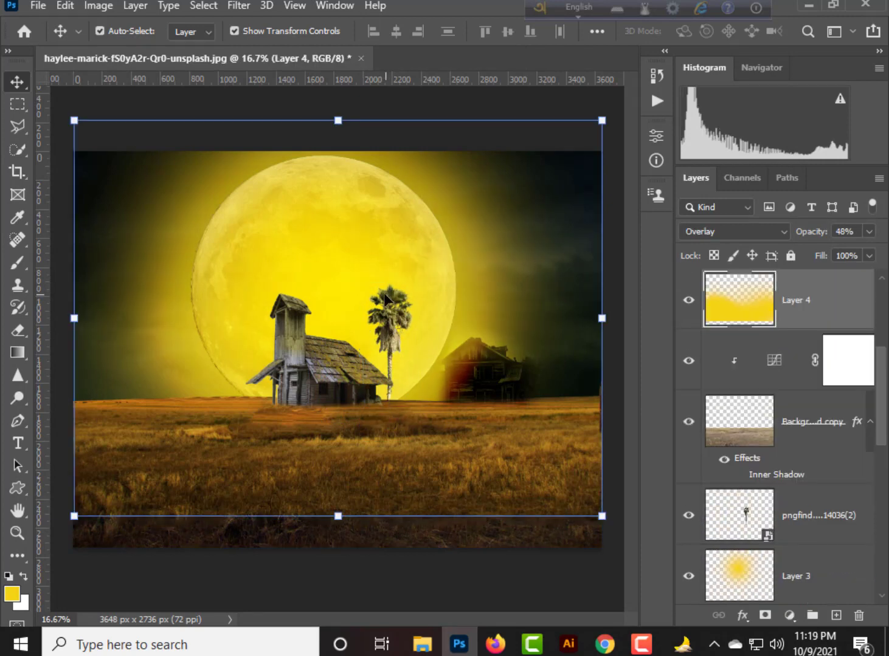
{"action": "left_click", "coordinate": [393, 389]}
{"action": "key", "text": "ctrl+t"}
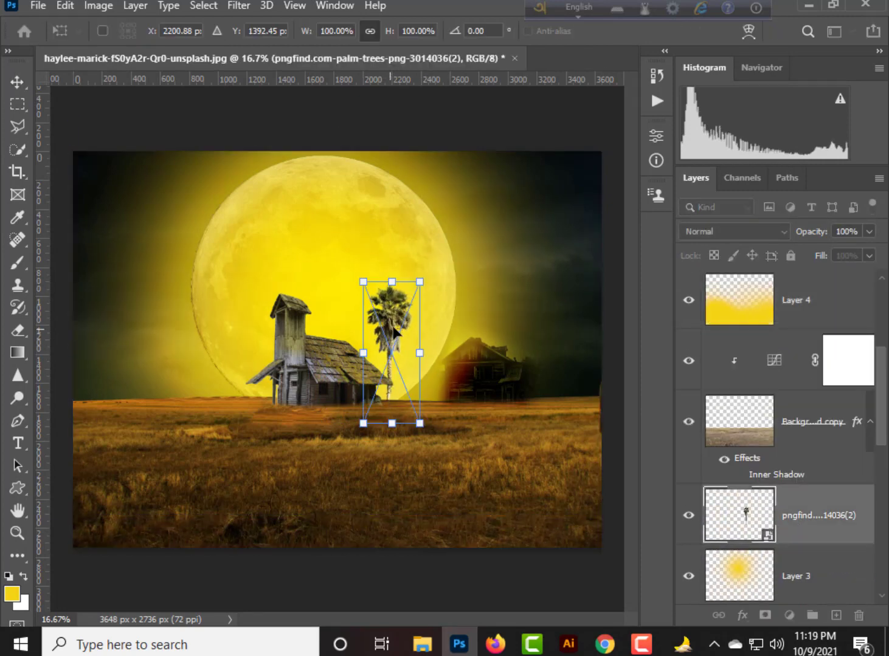
{"action": "mouse_move", "coordinate": [394, 328]}
{"action": "left_mouse_down"}
{"action": "mouse_move", "coordinate": [392, 298]}
{"action": "mouse_move", "coordinate": [401, 338]}
{"action": "mouse_move", "coordinate": [386, 338]}
{"action": "left_mouse_up"}
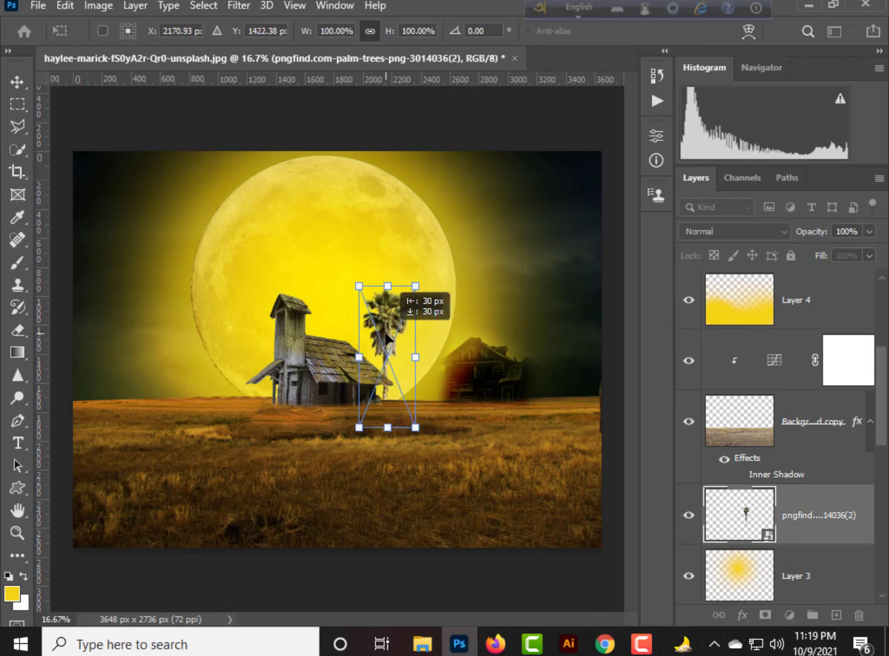
{"action": "key", "text": "Return"}
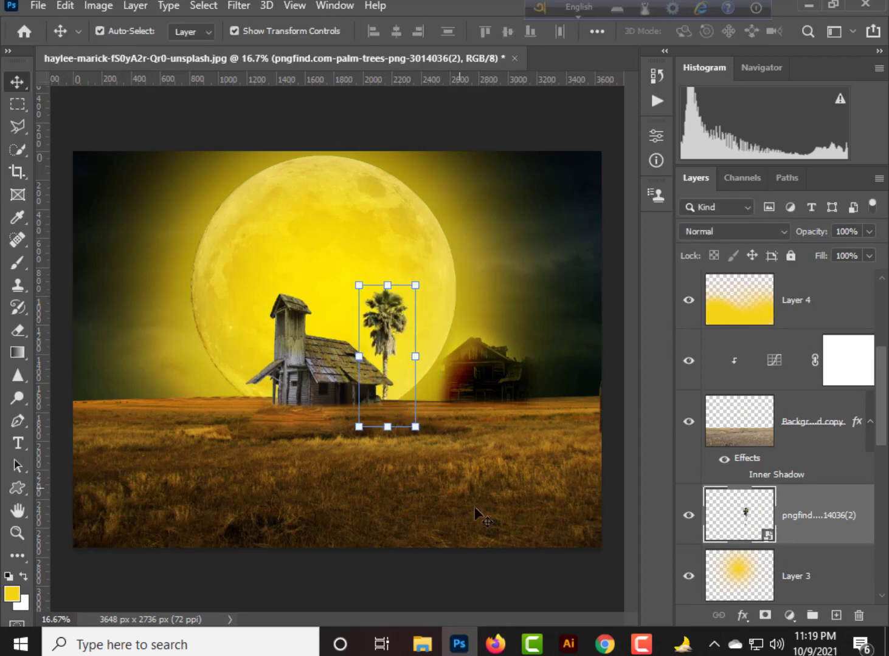
- Apply a yellow Multiply Inner Shadow to the palm tree with 60% opacity, 30° angle, 215 px distance and 60 px size
{"action": "double_click", "coordinate": [831, 506]}
{"action": "left_click", "coordinate": [182, 316]}
{"action": "left_click_drag", "start_coordinate": [563, 200], "coordinate": [581, 387]}
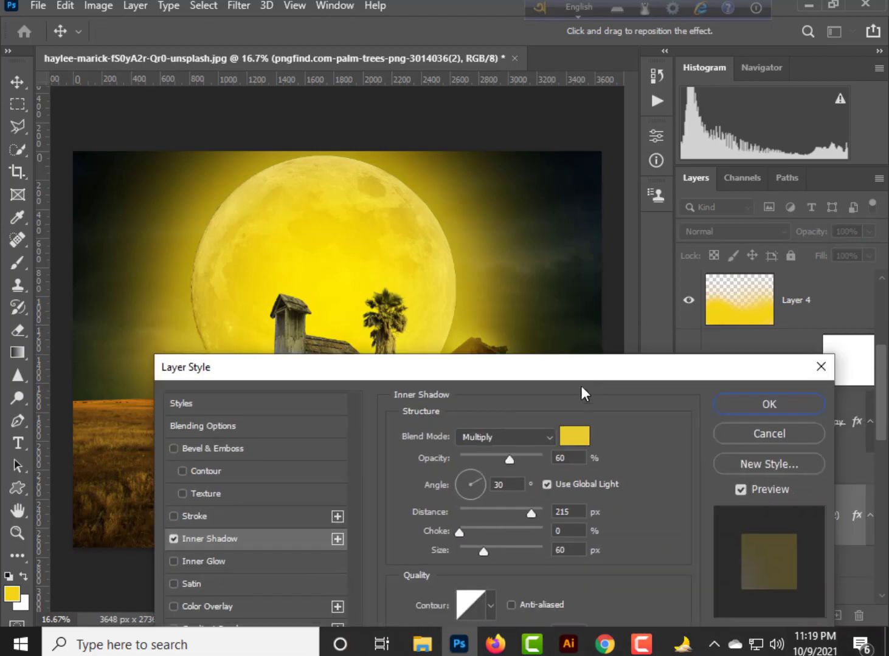
{"action": "left_click", "coordinate": [731, 409]}
- Place the misty mountain landscape photo with rock formations from Downloads and move its layer to the top of the stack
{"action": "left_click", "coordinate": [427, 649]}
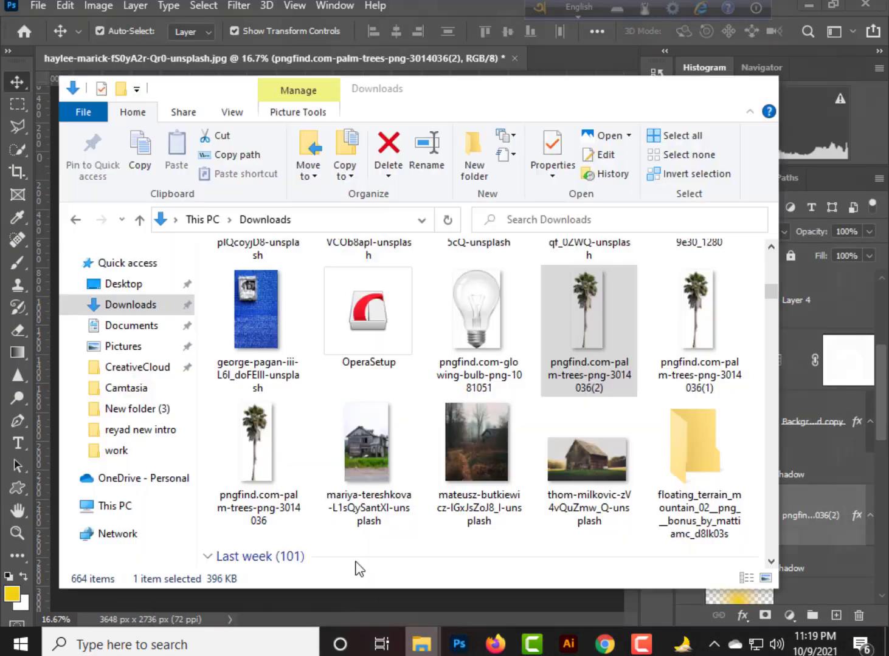
{"action": "scroll", "coordinate": [357, 486], "scroll_direction": "down", "scroll_amount": 5}
{"action": "left_click_drag", "start_coordinate": [482, 486], "coordinate": [306, 474]}
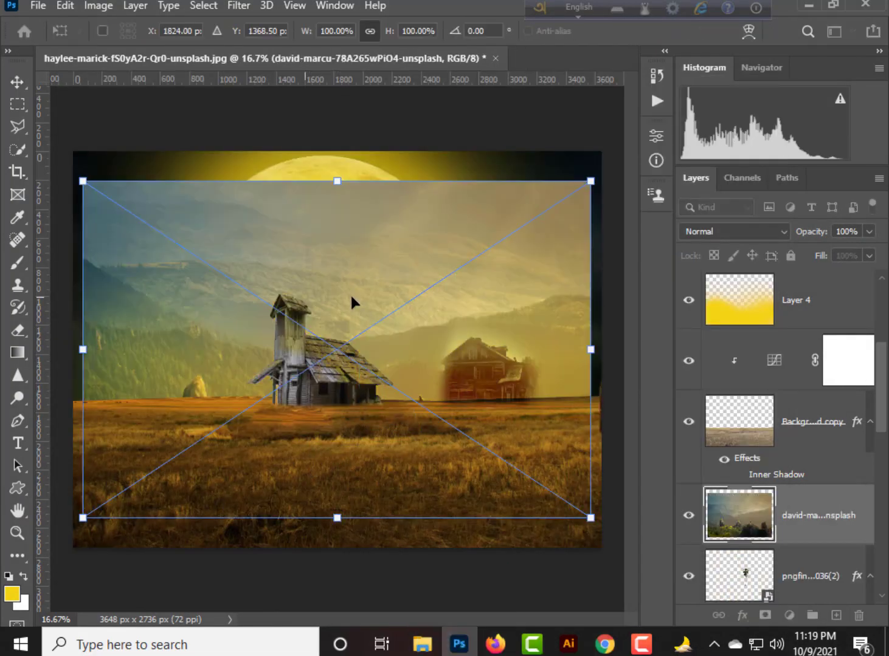
{"action": "left_click_drag", "start_coordinate": [352, 297], "coordinate": [325, 318]}
{"action": "left_click_drag", "start_coordinate": [817, 510], "coordinate": [763, 268]}
- Scale the mountain landscape photo to 73.71% and position its rocks over the field's lower-left area
{"action": "left_click_drag", "start_coordinate": [333, 460], "coordinate": [327, 486]}
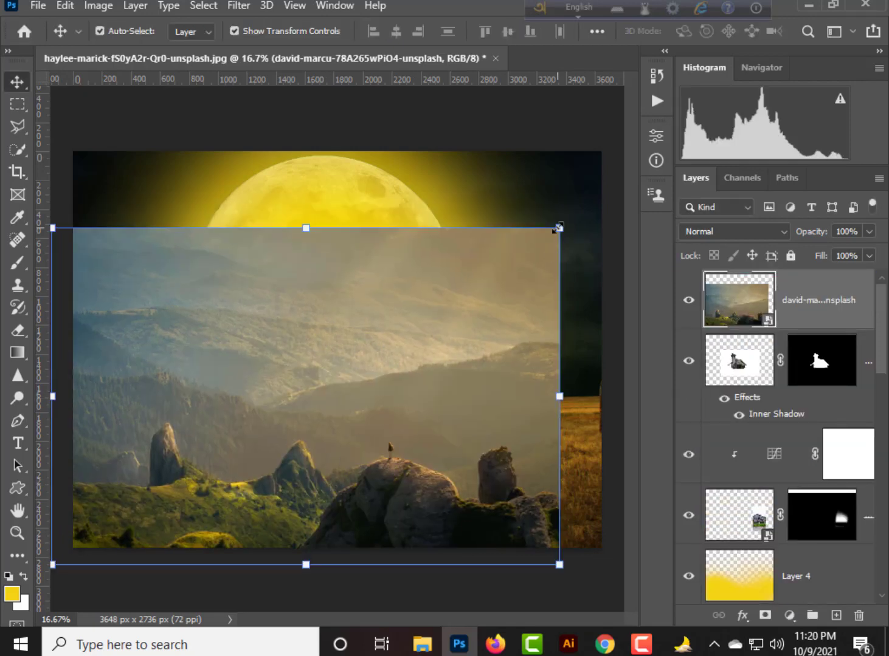
{"action": "left_click_drag", "start_coordinate": [558, 228], "coordinate": [226, 385]}
{"action": "mouse_move", "coordinate": [190, 451]}
{"action": "left_mouse_down"}
{"action": "mouse_move", "coordinate": [188, 423]}
{"action": "mouse_move", "coordinate": [188, 435]}
{"action": "left_mouse_up"}
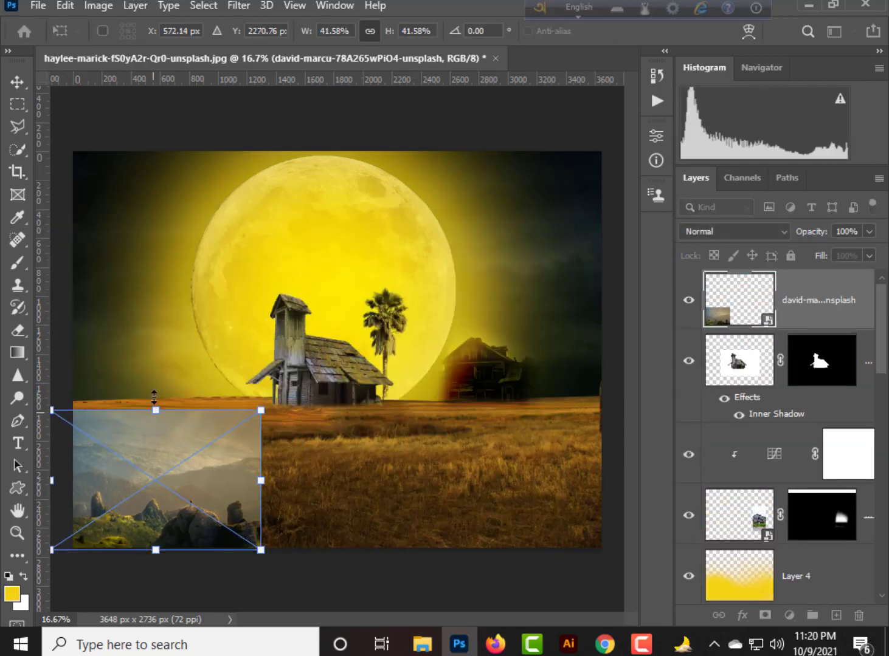
{"action": "left_click_drag", "start_coordinate": [154, 397], "coordinate": [138, 304]}
{"action": "left_click_drag", "start_coordinate": [258, 425], "coordinate": [242, 423]}
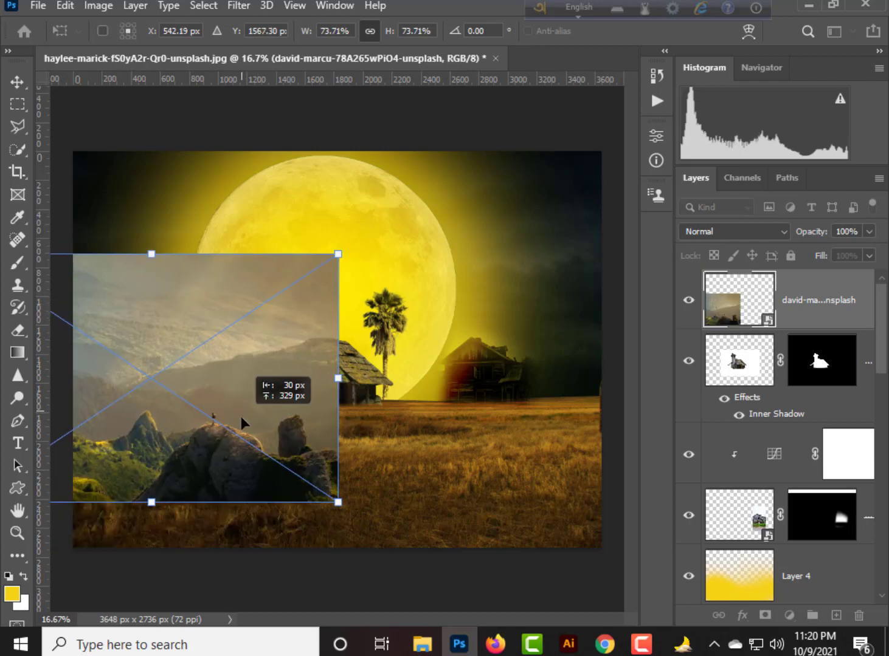
{"action": "key", "text": "Return"}
- Add a layer mask to the mountain photo and fade its upper, right and lower edges with linear black-to-transparent gradients
{"action": "left_click", "coordinate": [764, 613]}
{"action": "key", "text": "ctrl+t"}
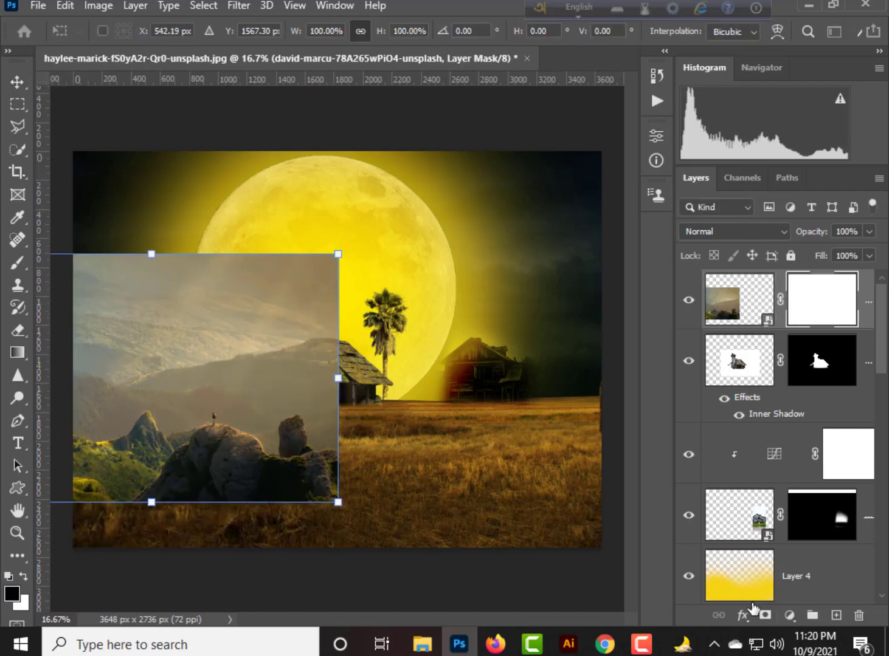
{"action": "key", "text": "Escape"}
{"action": "left_click", "coordinate": [17, 352]}
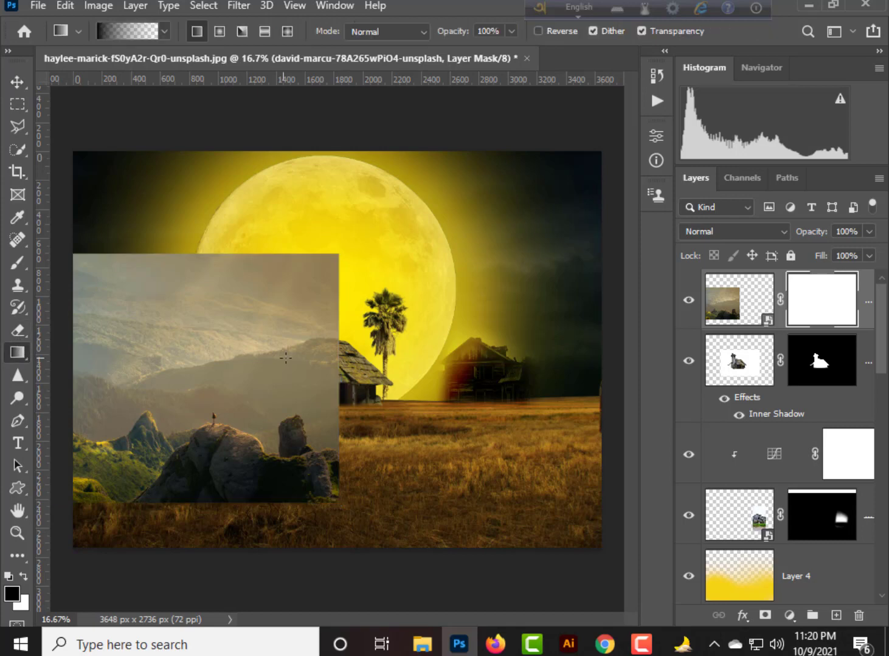
{"action": "left_click_drag", "start_coordinate": [200, 349], "coordinate": [218, 353]}
{"action": "left_click_drag", "start_coordinate": [198, 248], "coordinate": [192, 482]}
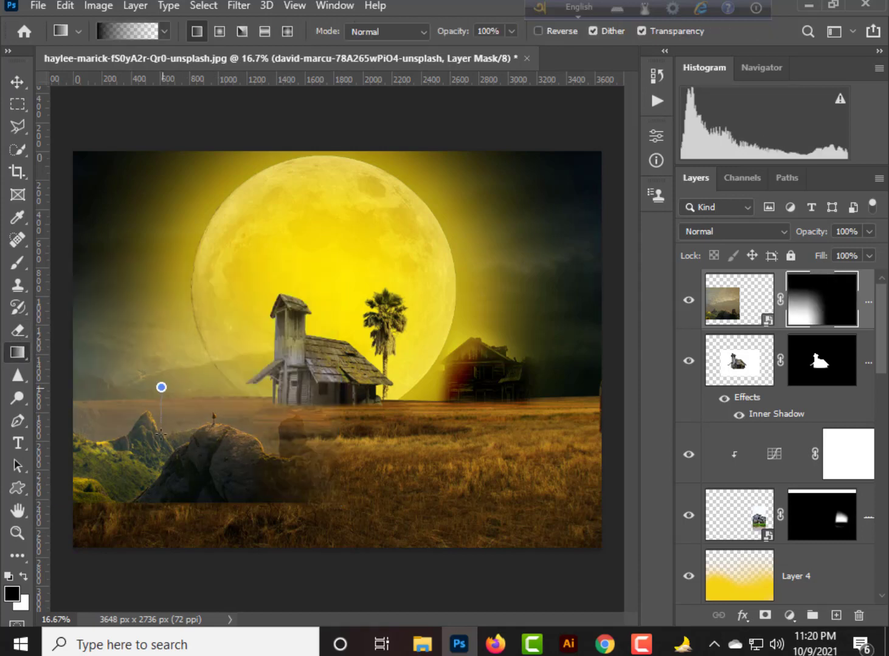
{"action": "left_click_drag", "start_coordinate": [161, 387], "coordinate": [165, 470]}
{"action": "left_click_drag", "start_coordinate": [322, 483], "coordinate": [261, 489]}
{"action": "left_click_drag", "start_coordinate": [159, 512], "coordinate": [157, 462]}
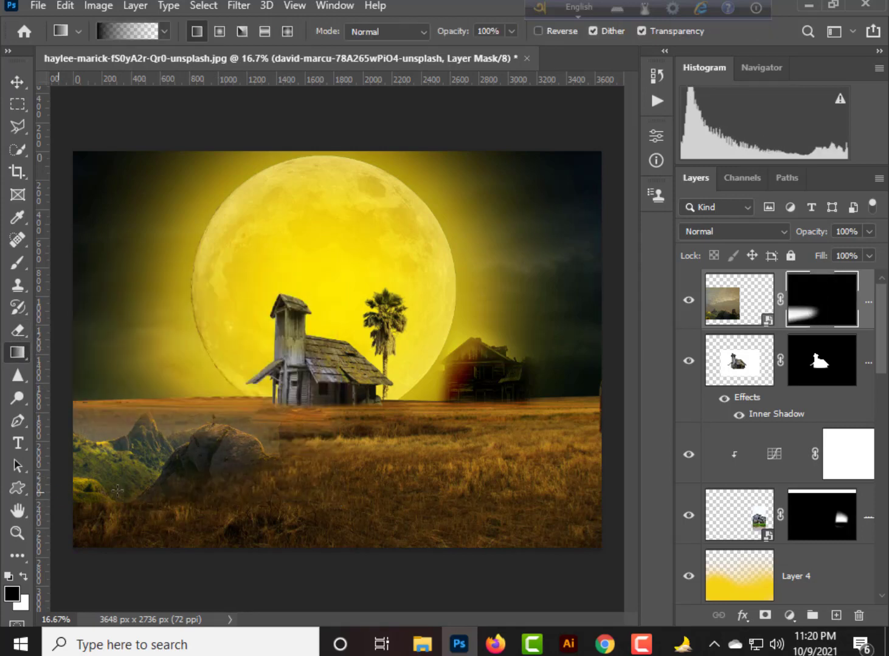
- Move the masked rocks up to the horizon beside the wooden house and set their blend mode to Multiply
{"action": "left_click", "coordinate": [17, 82]}
{"action": "left_click_drag", "start_coordinate": [131, 418], "coordinate": [110, 382]}
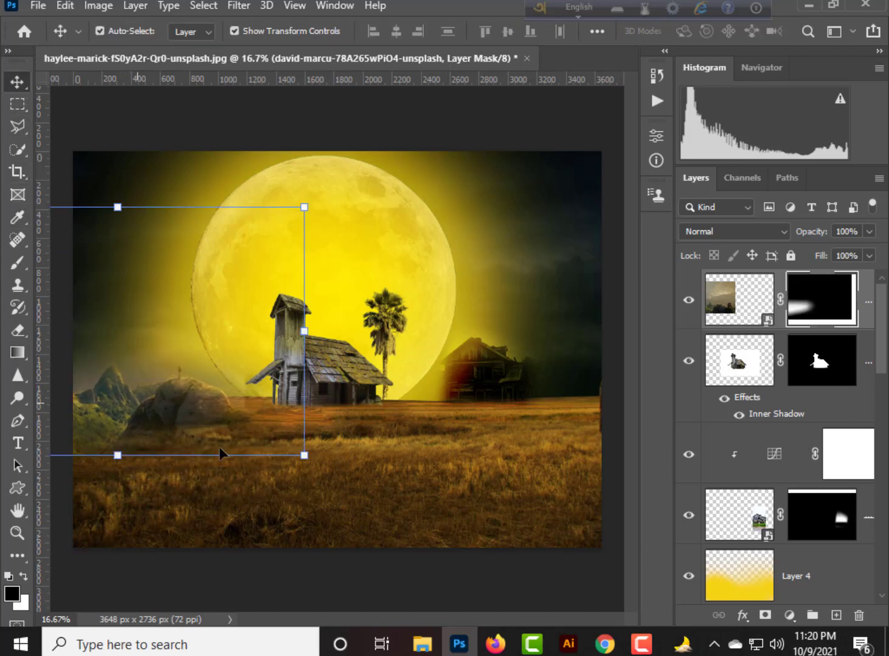
{"action": "left_click", "coordinate": [734, 231]}
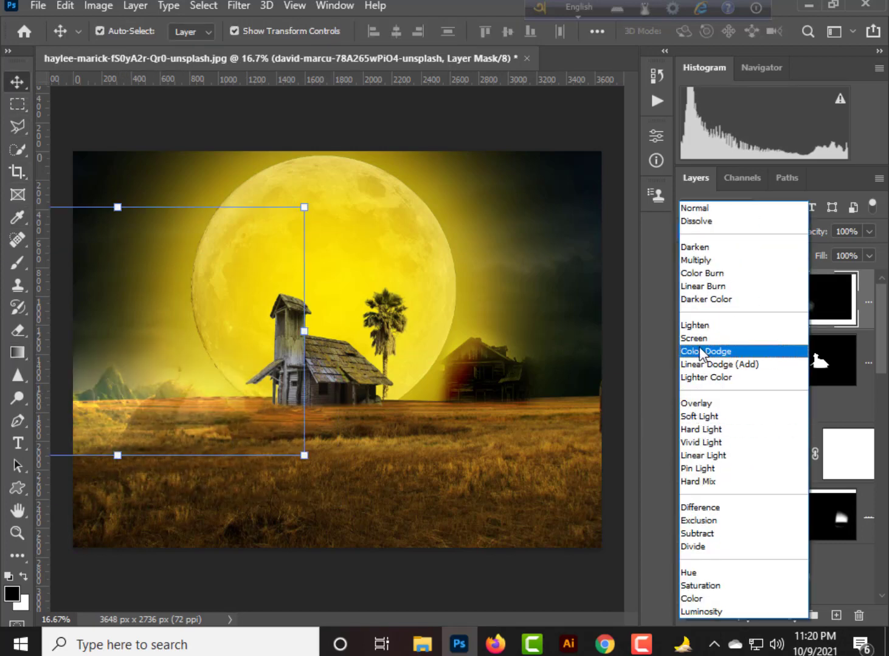
{"action": "left_click", "coordinate": [704, 265]}
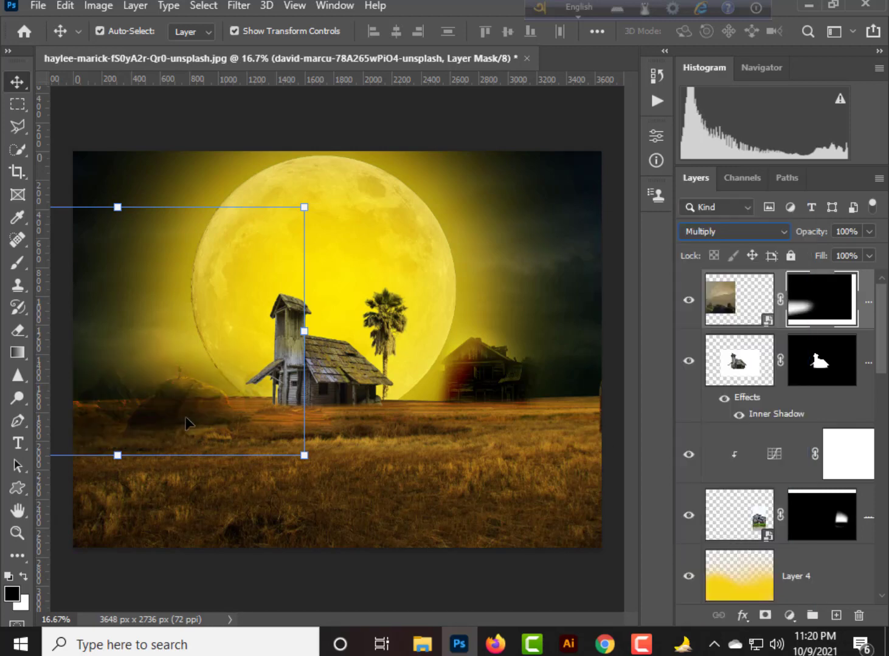
- Delete the mountain landscape layer together with its mask
{"action": "left_click_drag", "start_coordinate": [186, 420], "coordinate": [162, 431]}
{"action": "key", "text": "Delete"}
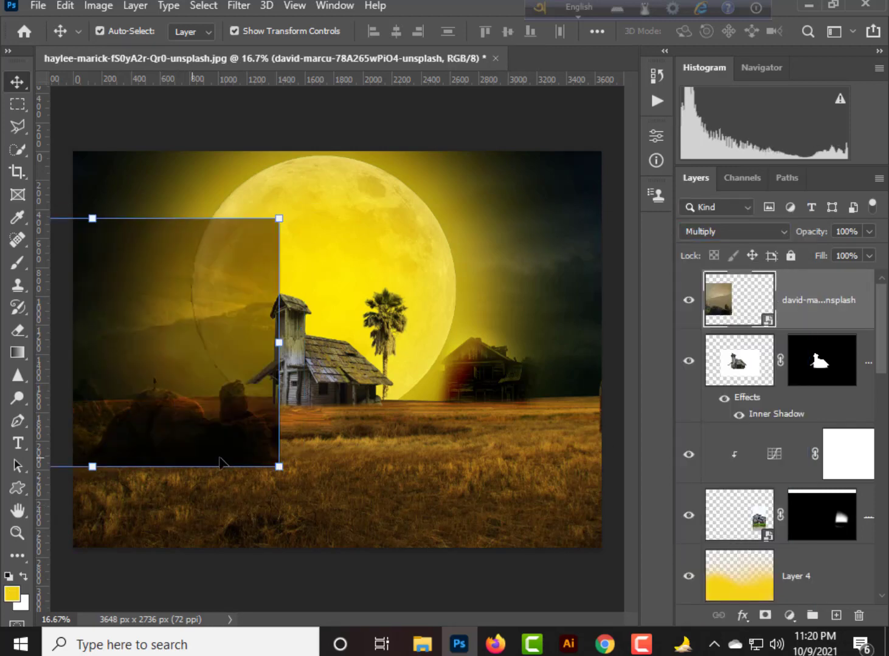
{"action": "key", "text": "Delete"}
{"action": "left_click", "coordinate": [428, 648]}
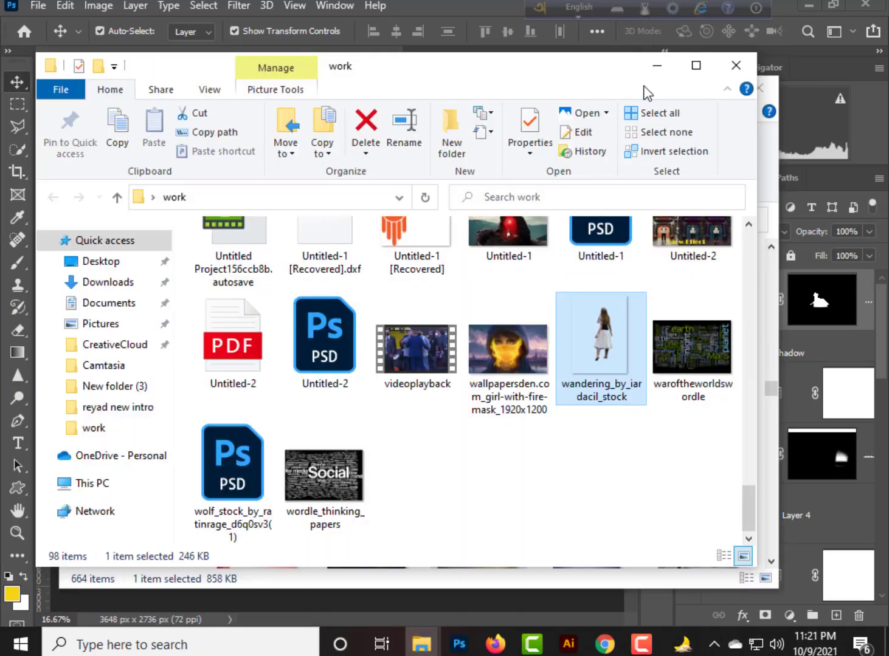
{"action": "left_click", "coordinate": [656, 67]}
{"action": "left_click", "coordinate": [674, 89]}
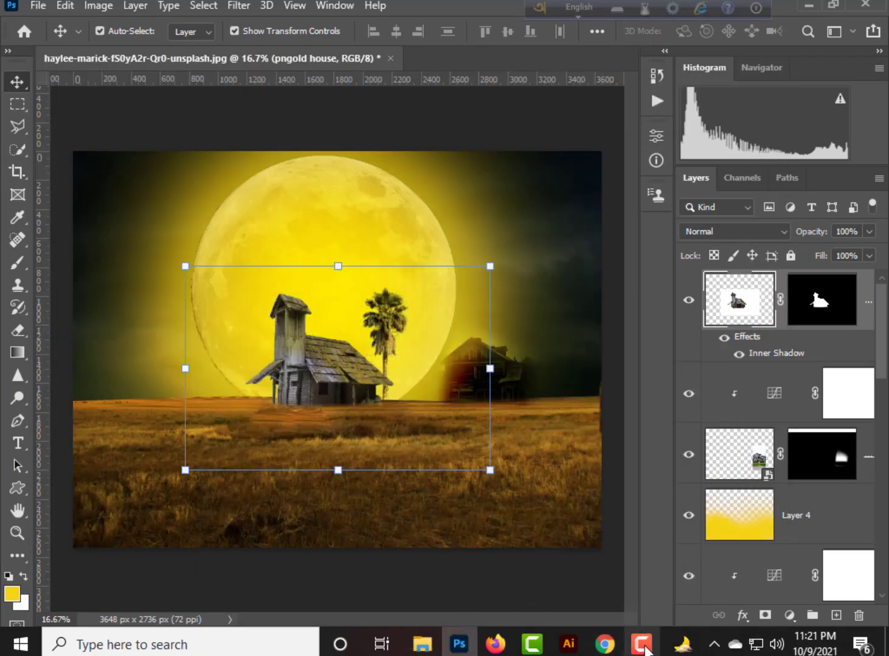
{"action": "left_click", "coordinate": [642, 643]}
{"action": "left_click", "coordinate": [807, 569]}
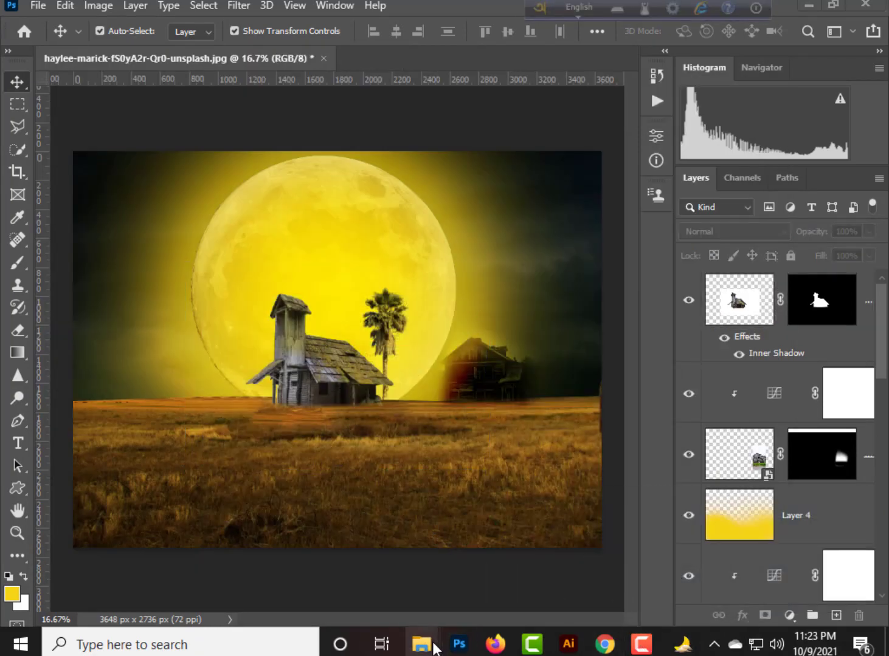
- Place the woman image wandering_by_iardacil_stock from the work folder, scale it down and stand her in the field between the two houses
{"action": "left_click", "coordinate": [422, 644]}
{"action": "left_click", "coordinate": [579, 495]}
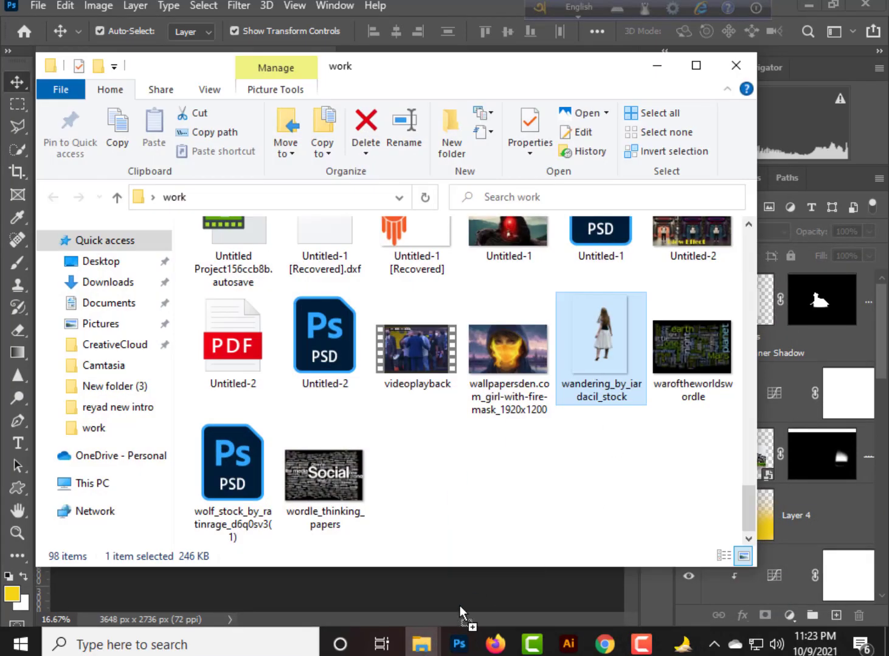
{"action": "left_click_drag", "start_coordinate": [460, 610], "coordinate": [420, 505]}
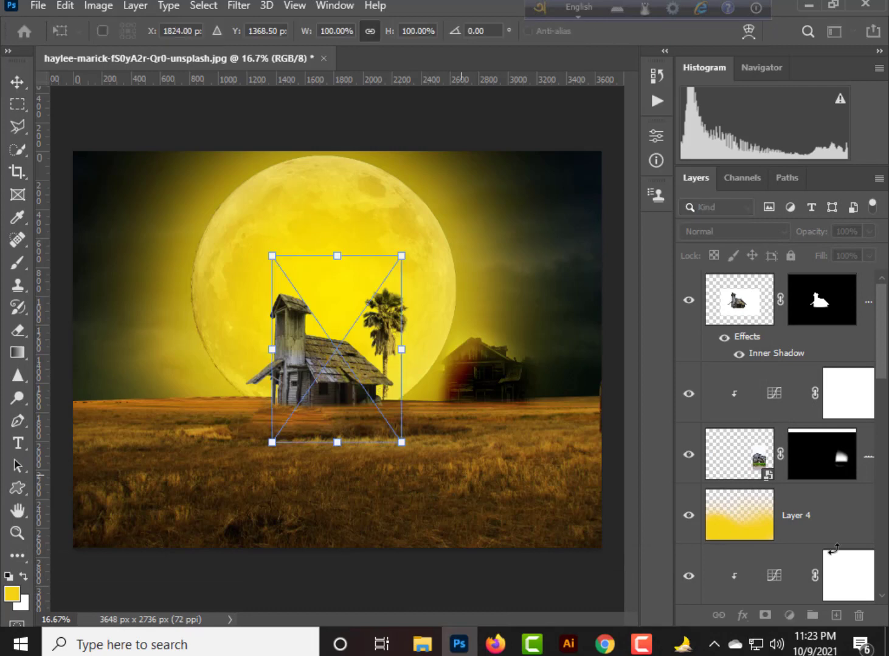
{"action": "left_click_drag", "start_coordinate": [395, 389], "coordinate": [479, 429]}
{"action": "left_click_drag", "start_coordinate": [423, 296], "coordinate": [427, 357]}
{"action": "left_click_drag", "start_coordinate": [429, 430], "coordinate": [424, 417]}
{"action": "key", "text": "Return"}
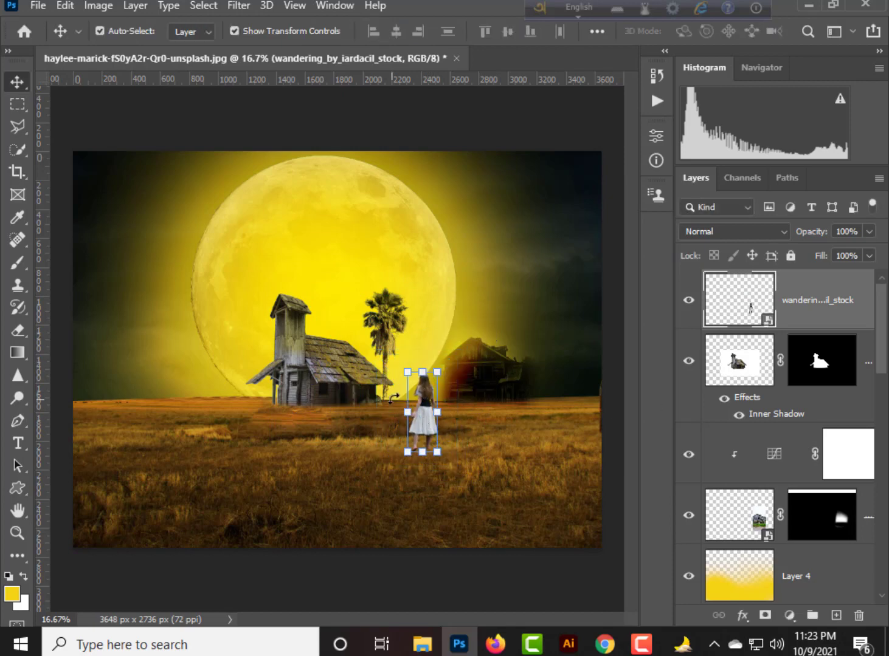
- Duplicate the woman's layer and flip the lower copy beneath her feet at 62.96% width and -42.15% height, rotated -16.04°
{"action": "key", "text": "ctrl+j"}
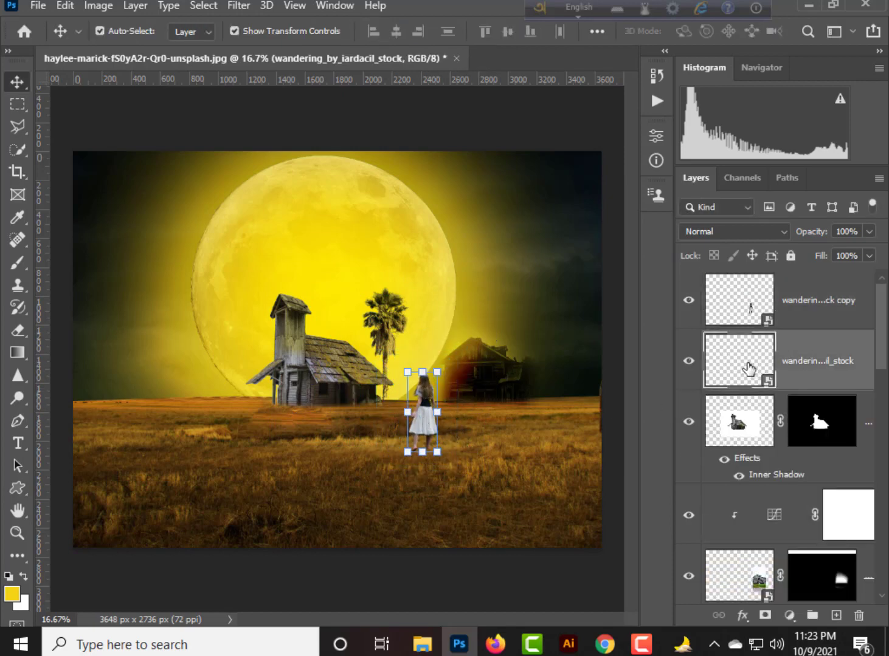
{"action": "left_click", "coordinate": [739, 365], "text": "ctrl"}
{"action": "key", "text": "ctrl+d"}
{"action": "left_click_drag", "start_coordinate": [423, 378], "coordinate": [413, 567]}
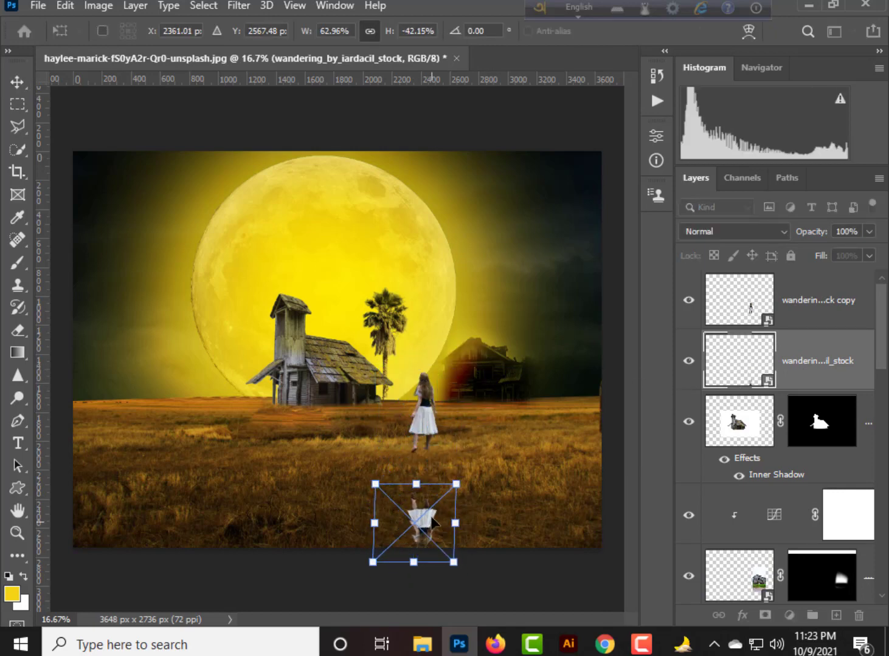
{"action": "left_click_drag", "start_coordinate": [423, 522], "coordinate": [426, 474]}
{"action": "left_click_drag", "start_coordinate": [470, 524], "coordinate": [480, 507]}
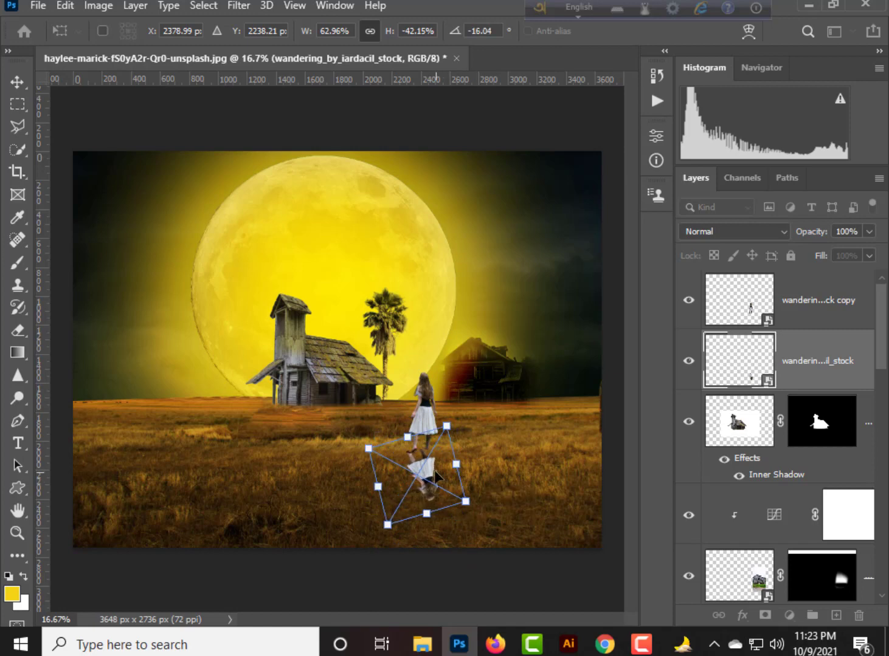
{"action": "left_click_drag", "start_coordinate": [430, 472], "coordinate": [436, 472]}
{"action": "key", "text": "Return"}
- Load the flipped copy's outline as a selection and rasterize its layer
{"action": "left_click", "coordinate": [726, 379], "text": "ctrl"}
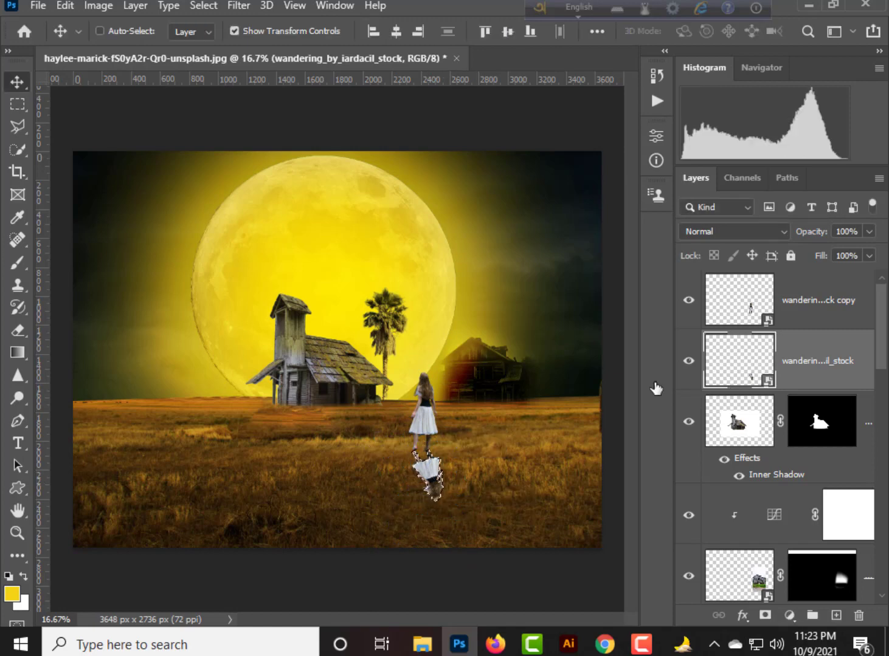
{"action": "left_click", "coordinate": [17, 352]}
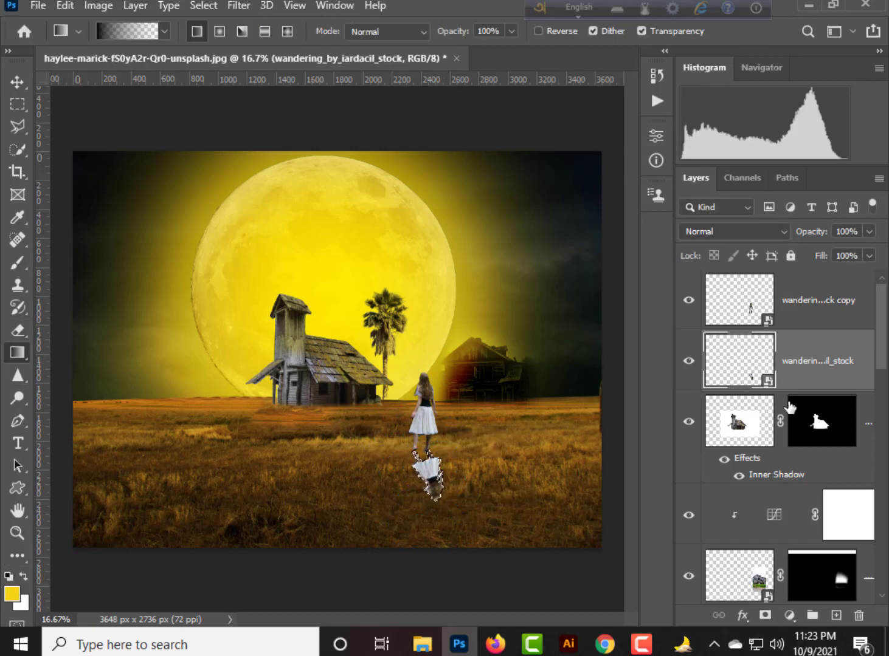
{"action": "right_click", "coordinate": [789, 380]}
{"action": "left_click", "coordinate": [663, 333]}
- Fill the selected silhouette with a black-to-transparent gradient, using black as the foreground colour
{"action": "left_click_drag", "start_coordinate": [430, 465], "coordinate": [436, 500]}
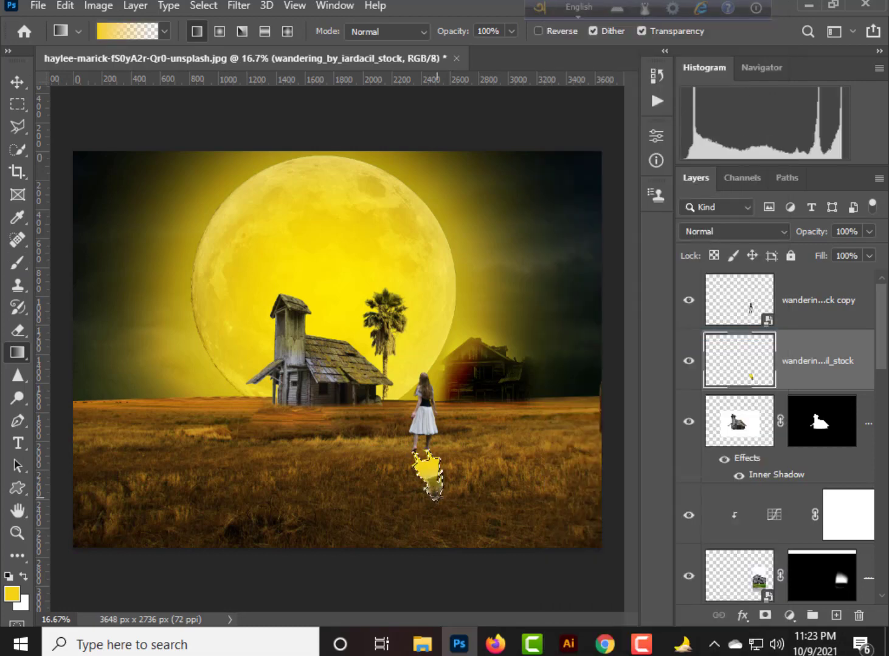
{"action": "key", "text": "ctrl+z"}
{"action": "left_click", "coordinate": [16, 594]}
{"action": "left_click_drag", "start_coordinate": [644, 541], "coordinate": [684, 585]}
{"action": "key", "text": "Return"}
{"action": "left_click_drag", "start_coordinate": [429, 451], "coordinate": [447, 531]}
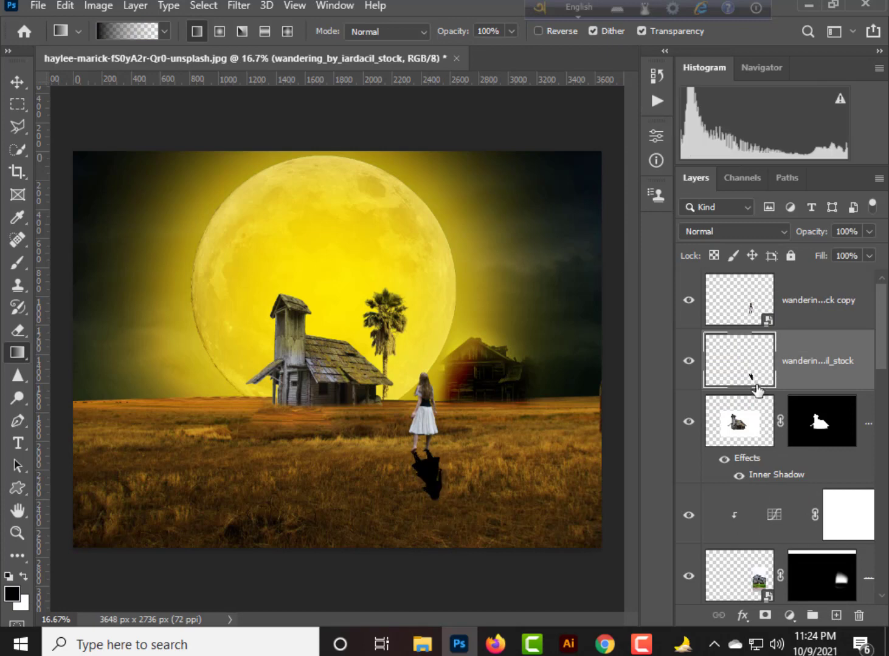
- Set the woman's shadow layer to Multiply blend mode at 60% opacity
{"action": "left_click", "coordinate": [744, 232]}
{"action": "left_click", "coordinate": [705, 404]}
{"action": "left_click", "coordinate": [723, 233]}
{"action": "scroll", "coordinate": [705, 274], "scroll_direction": "up", "scroll_amount": 3}
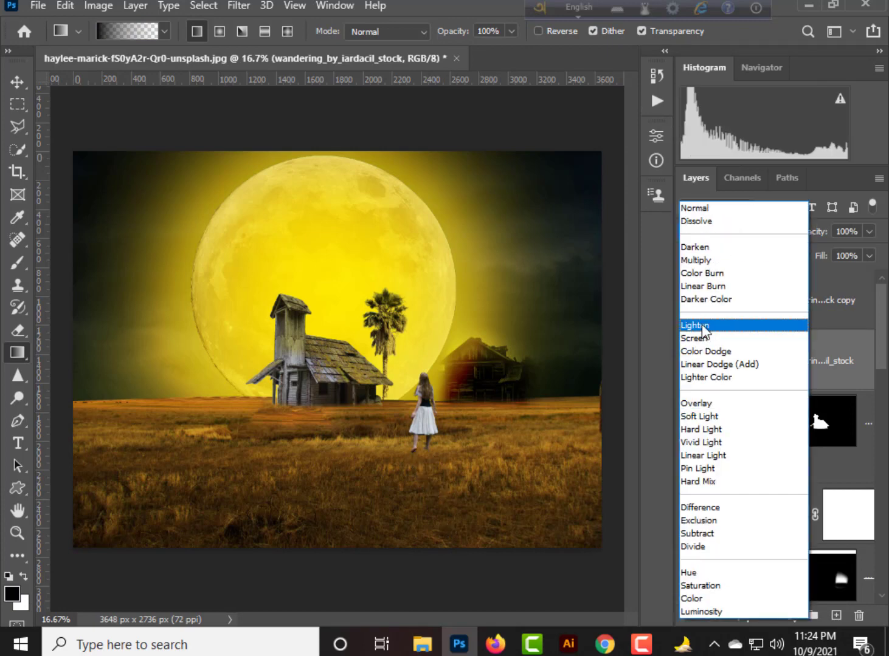
{"action": "left_click", "coordinate": [699, 261]}
{"action": "left_click", "coordinate": [869, 232]}
{"action": "left_click_drag", "start_coordinate": [845, 254], "coordinate": [839, 254]}
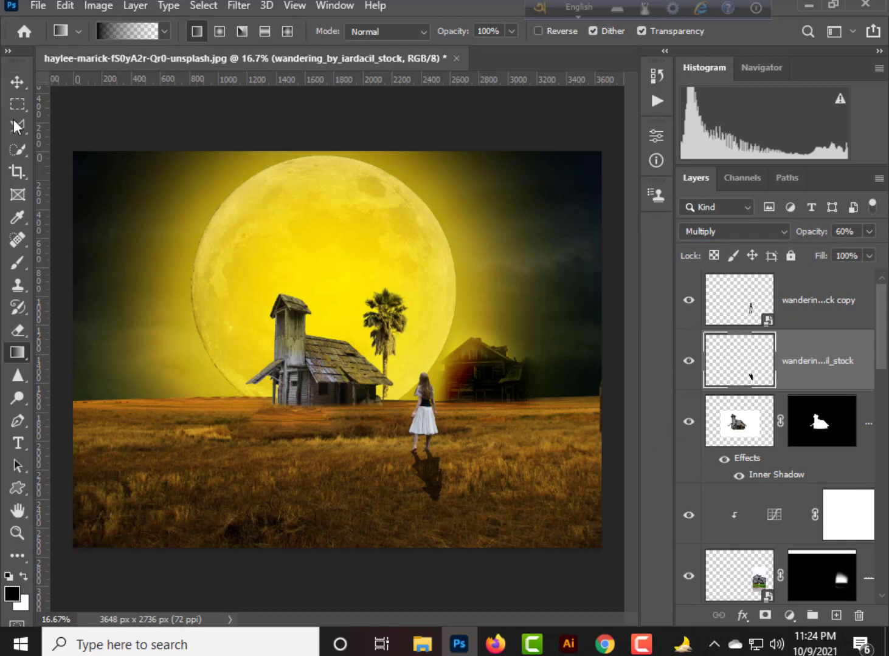
- Add a new layer above the wooden house and paint a soft black shadow along its base with a 250 px brush
{"action": "key", "text": "v"}
{"action": "left_click", "coordinate": [304, 395]}
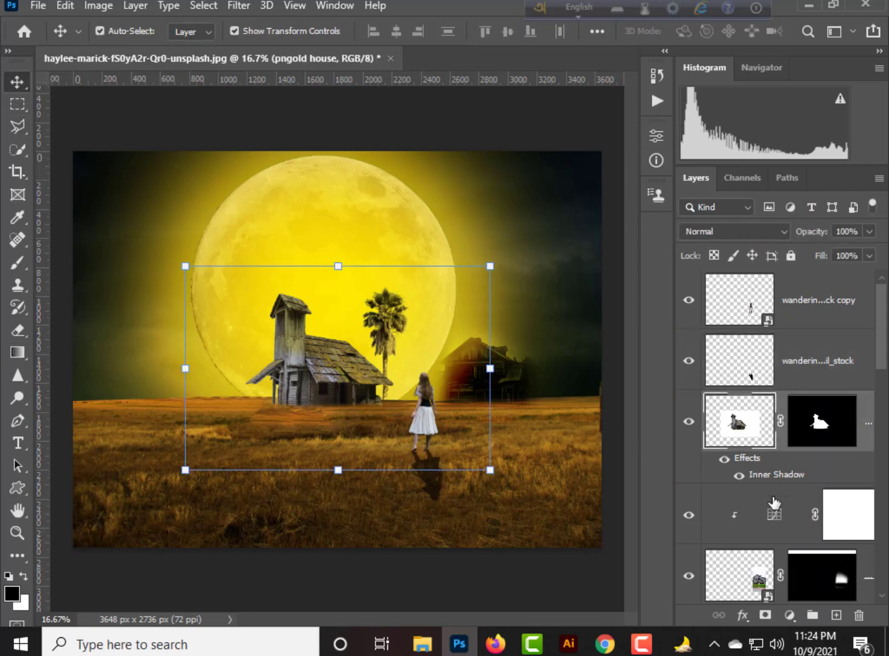
{"action": "left_click", "coordinate": [17, 262]}
{"action": "left_click", "coordinate": [836, 615]}
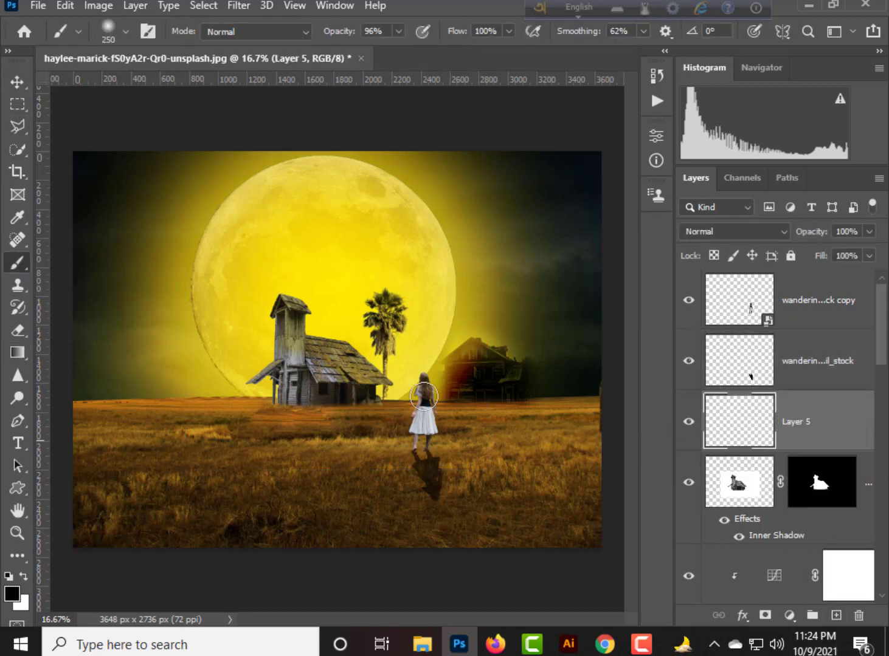
{"action": "mouse_move", "coordinate": [280, 413]}
{"action": "left_mouse_down"}
{"action": "mouse_move", "coordinate": [251, 424]}
{"action": "mouse_move", "coordinate": [294, 470]}
{"action": "mouse_move", "coordinate": [339, 415]}
{"action": "mouse_move", "coordinate": [395, 404]}
{"action": "mouse_move", "coordinate": [420, 453]}
{"action": "left_mouse_up"}
- Set the house shadow layer to Multiply and lower its opacity to soften it
{"action": "left_click", "coordinate": [735, 231]}
{"action": "left_click", "coordinate": [699, 258]}
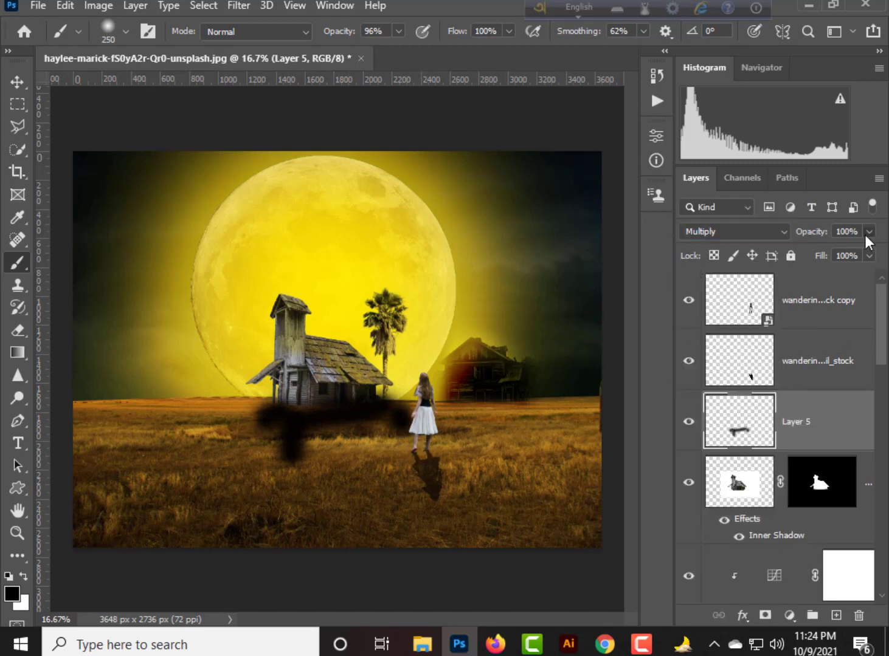
{"action": "mouse_move", "coordinate": [869, 232]}
{"action": "left_mouse_down"}
{"action": "mouse_move", "coordinate": [807, 248]}
{"action": "mouse_move", "coordinate": [829, 254]}
{"action": "left_mouse_up"}
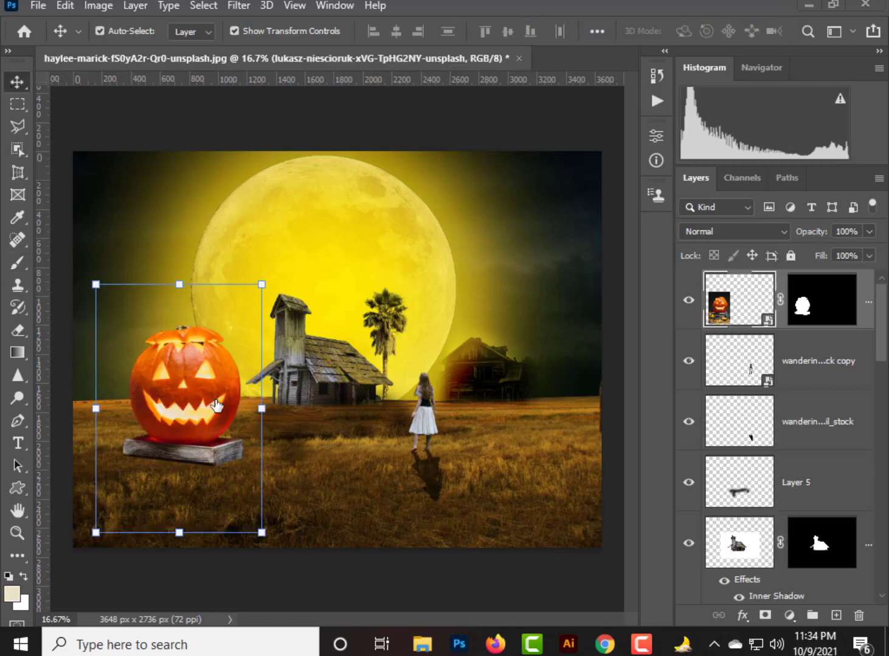
- Enlarge the carved pumpkin slightly and position it in the field to the left of the wooden house
{"action": "left_click_drag", "start_coordinate": [192, 419], "coordinate": [180, 421]}
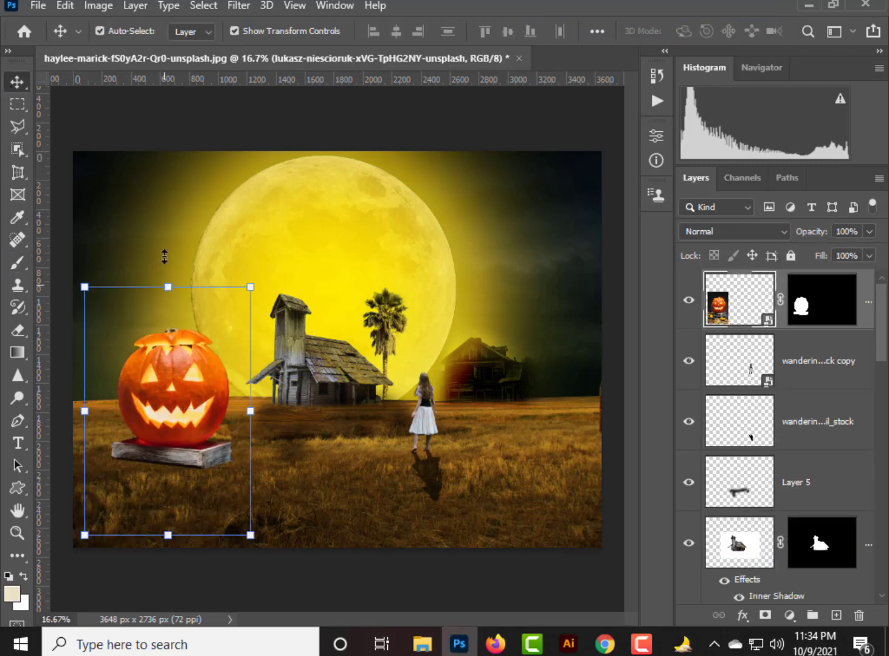
{"action": "left_click_drag", "start_coordinate": [164, 256], "coordinate": [166, 257]}
{"action": "key", "text": "Return"}
- Paint a cream glow on the grass below the pumpkin with a 200 px soft brush, on a new layer in Overlay mode
{"action": "left_click", "coordinate": [836, 615]}
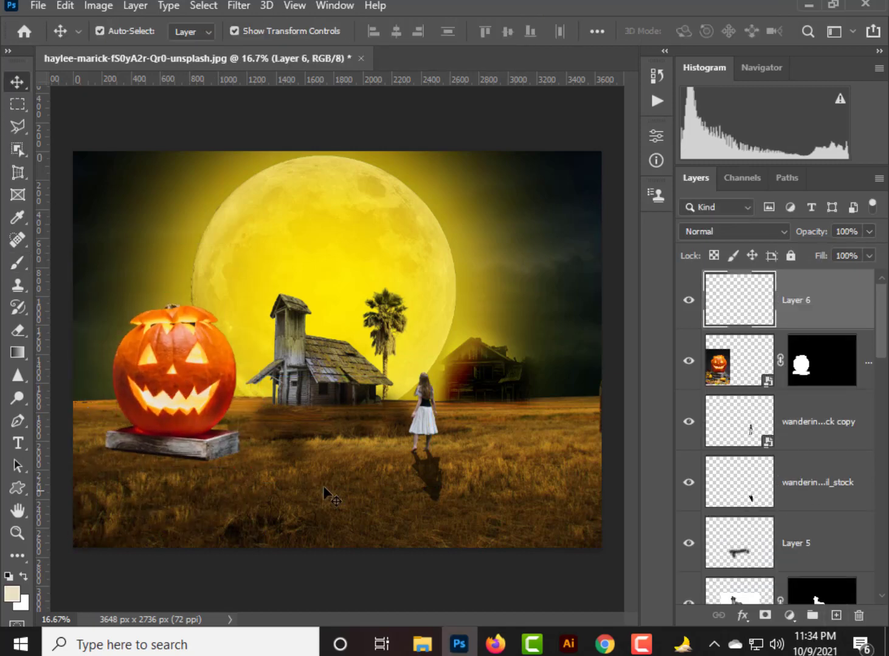
{"action": "left_click", "coordinate": [17, 262]}
{"action": "mouse_move", "coordinate": [121, 461]}
{"action": "left_mouse_down"}
{"action": "mouse_move", "coordinate": [131, 482]}
{"action": "mouse_move", "coordinate": [151, 472]}
{"action": "mouse_move", "coordinate": [163, 488]}
{"action": "mouse_move", "coordinate": [178, 478]}
{"action": "mouse_move", "coordinate": [205, 492]}
{"action": "mouse_move", "coordinate": [230, 462]}
{"action": "mouse_move", "coordinate": [213, 497]}
{"action": "left_mouse_up"}
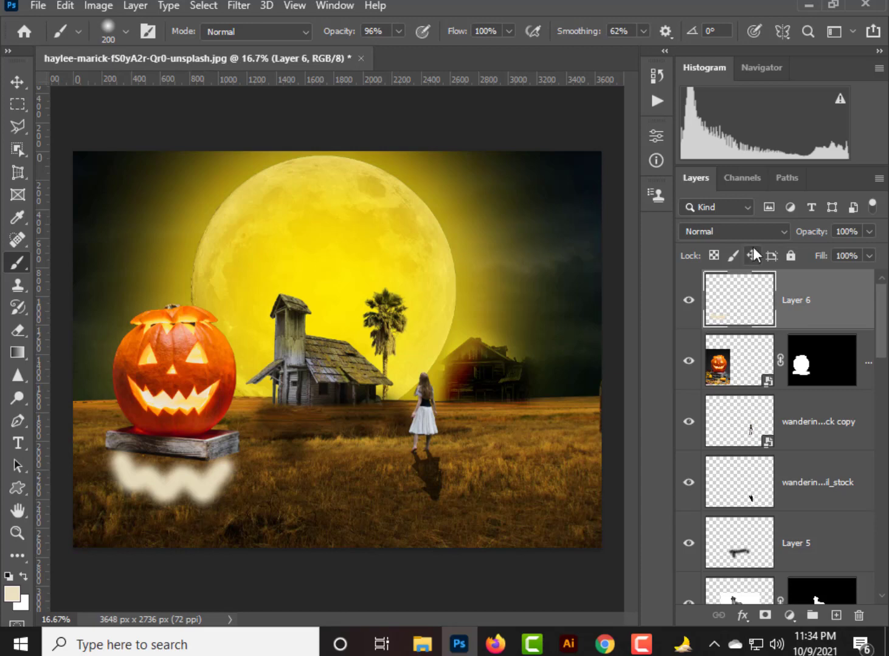
{"action": "left_click", "coordinate": [734, 231]}
{"action": "left_click", "coordinate": [711, 404]}
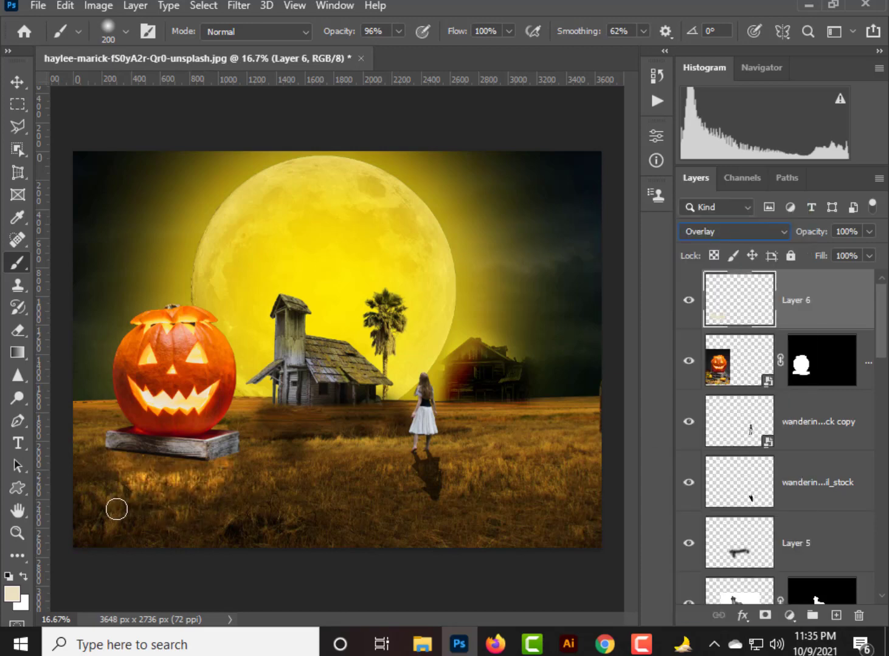
{"action": "mouse_move", "coordinate": [105, 491]}
{"action": "left_mouse_down"}
{"action": "mouse_move", "coordinate": [113, 528]}
{"action": "mouse_move", "coordinate": [126, 510]}
{"action": "mouse_move", "coordinate": [220, 480]}
{"action": "left_mouse_up"}
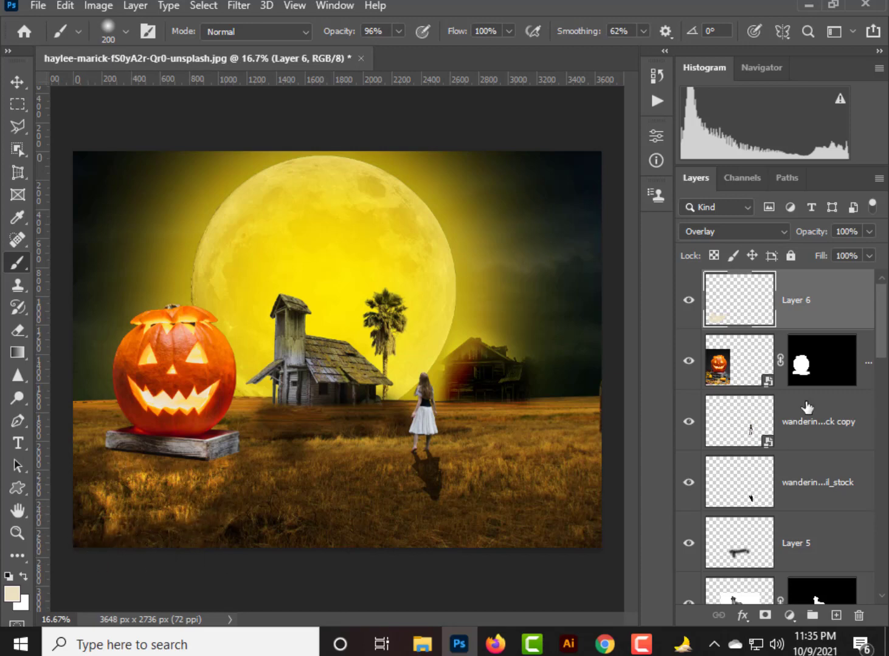
- Add a Curves adjustment layer above the pumpkin glow layer and darken the whole scene
{"action": "left_click", "coordinate": [789, 616]}
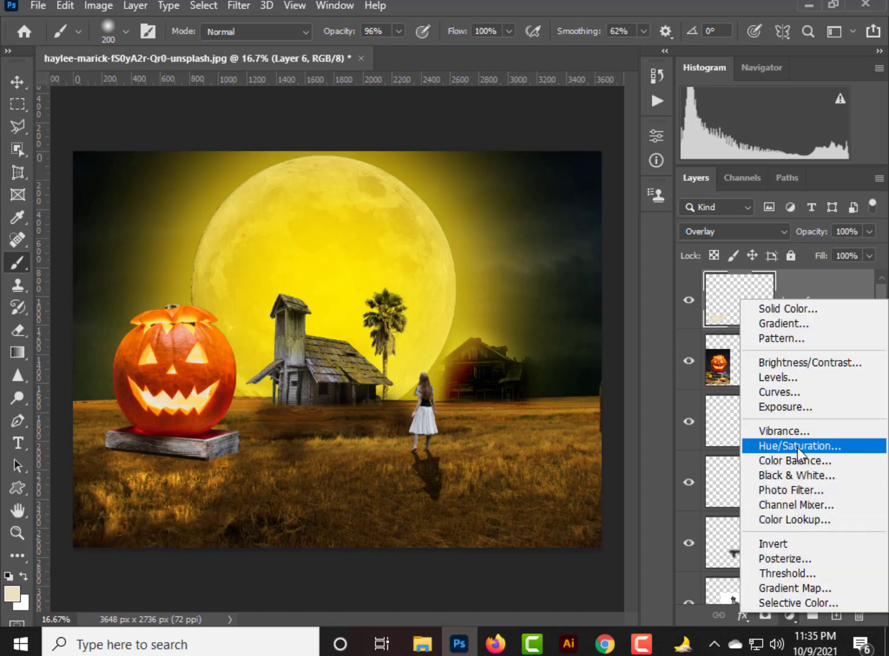
{"action": "left_click", "coordinate": [787, 388]}
{"action": "mouse_move", "coordinate": [553, 285]}
{"action": "left_mouse_down"}
{"action": "mouse_move", "coordinate": [557, 322]}
{"action": "mouse_move", "coordinate": [557, 295]}
{"action": "left_mouse_up"}
{"action": "left_click", "coordinate": [608, 129]}
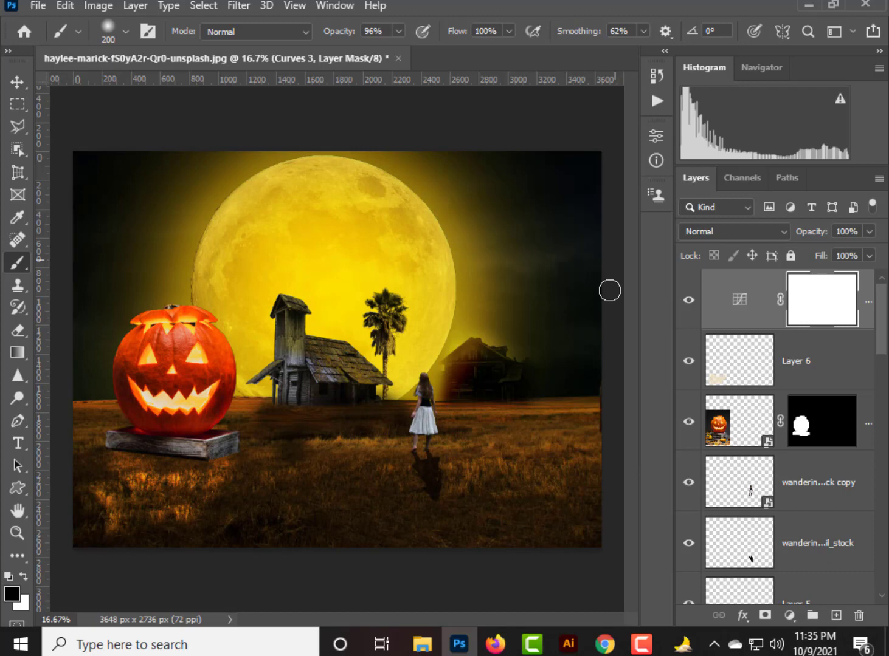
- Place the noaa-ZVhm6rEKEX8-unsplash(1) sky image from Downloads on top and stretch it to cover the whole canvas
{"action": "left_click", "coordinate": [16, 84]}
{"action": "mouse_move", "coordinate": [434, 650]}
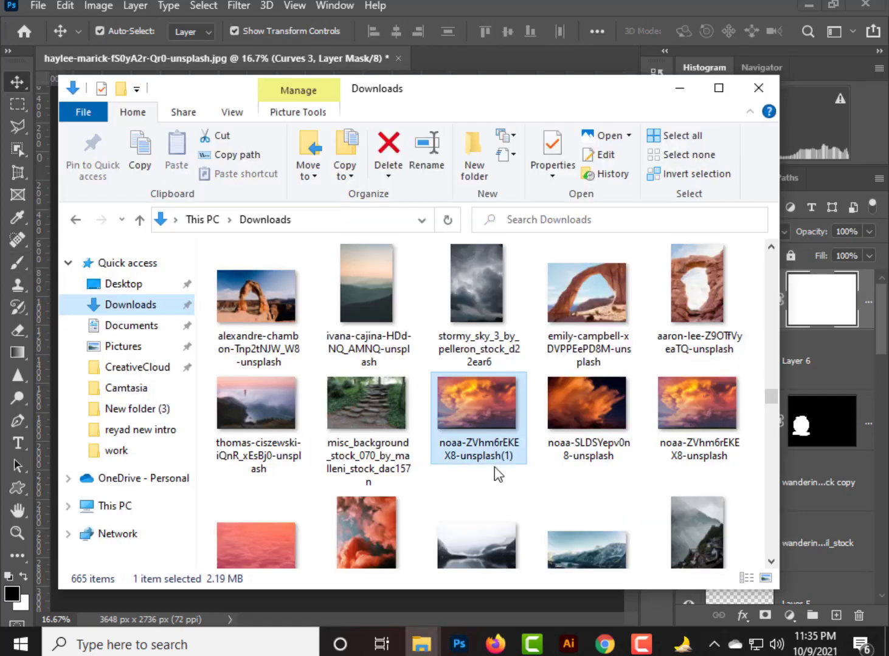
{"action": "left_click_drag", "start_coordinate": [494, 465], "coordinate": [377, 400]}
{"action": "left_click_drag", "start_coordinate": [337, 174], "coordinate": [337, 149]}
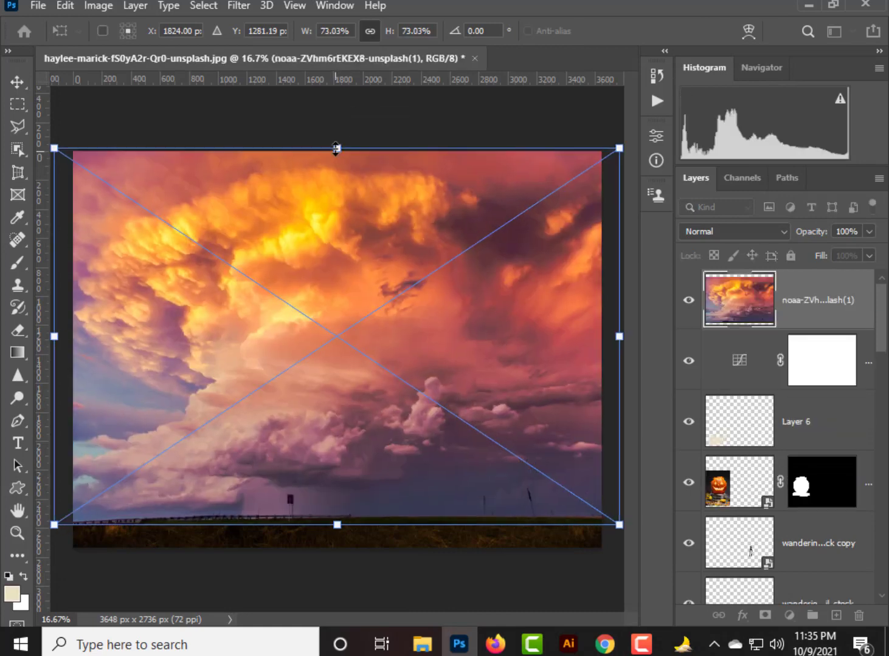
{"action": "left_click_drag", "start_coordinate": [344, 533], "coordinate": [344, 576]}
{"action": "key", "text": "Return"}
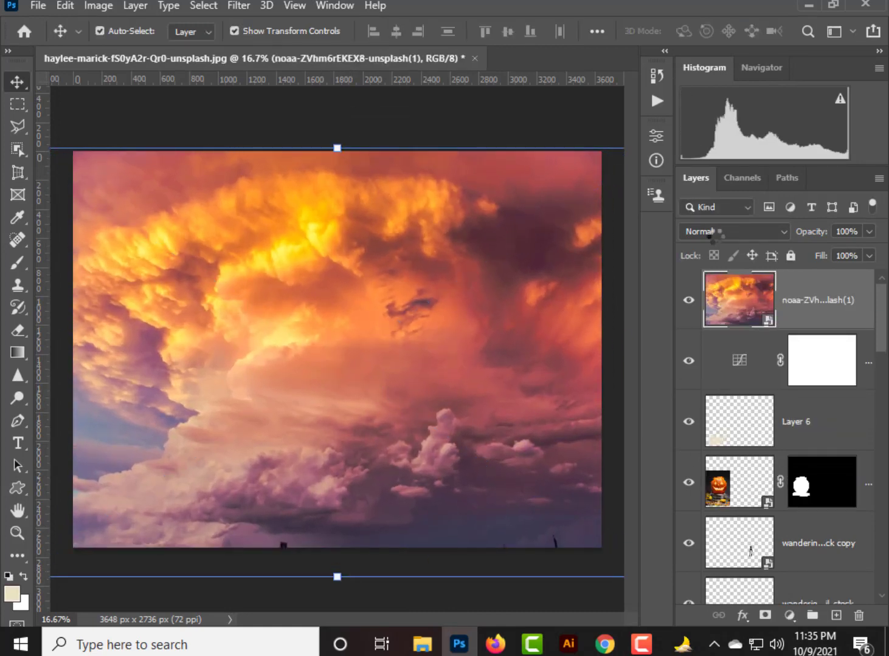
- Set the sky image layer to Overlay and lower its opacity to 58%
{"action": "left_click", "coordinate": [735, 232]}
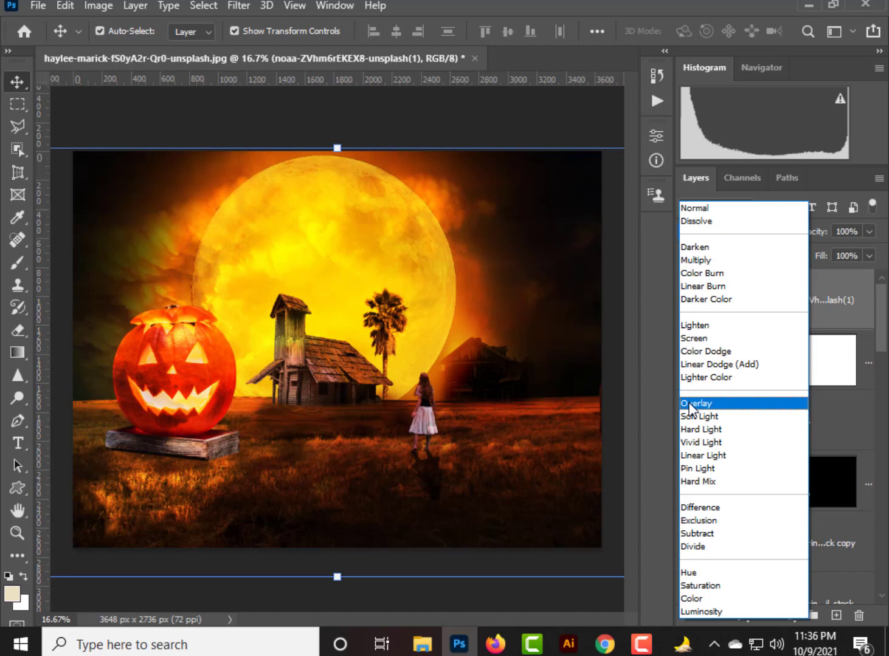
{"action": "left_click", "coordinate": [689, 403]}
{"action": "key", "text": "ctrl+minus"}
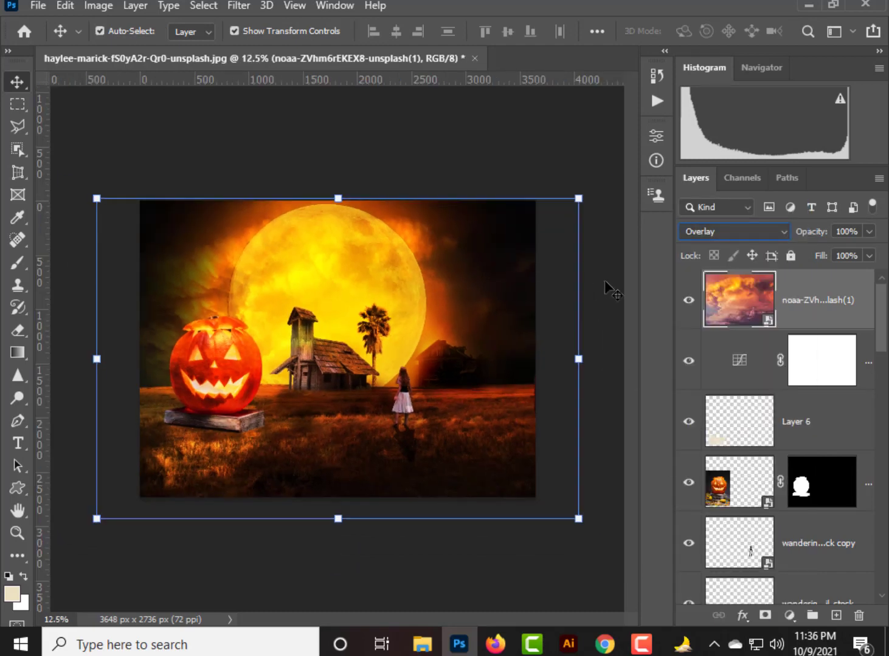
{"action": "left_click", "coordinate": [375, 134]}
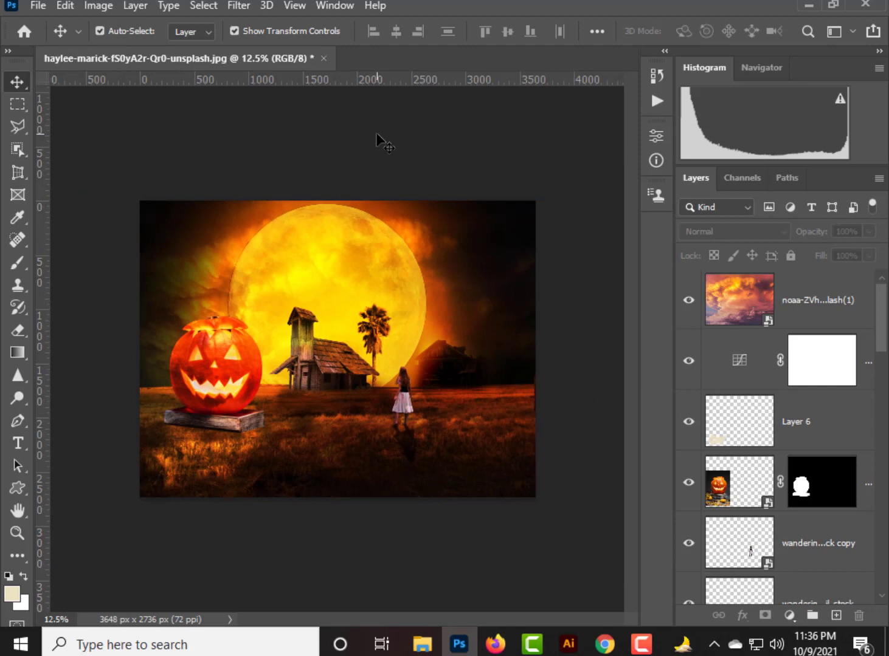
{"action": "left_click", "coordinate": [817, 323]}
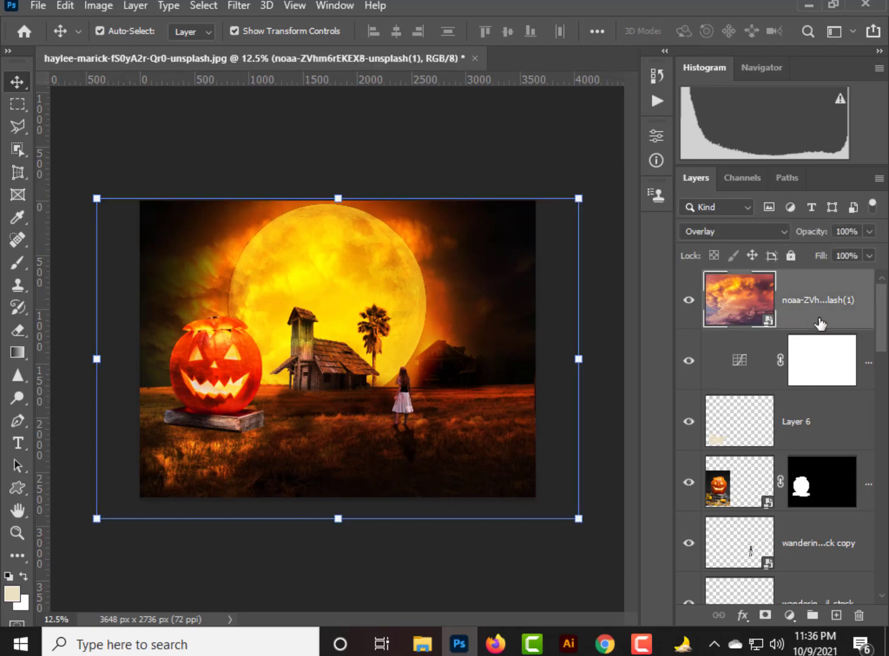
{"action": "left_click", "coordinate": [869, 232]}
{"action": "left_click_drag", "start_coordinate": [869, 249], "coordinate": [835, 249]}
{"action": "left_click", "coordinate": [608, 379]}
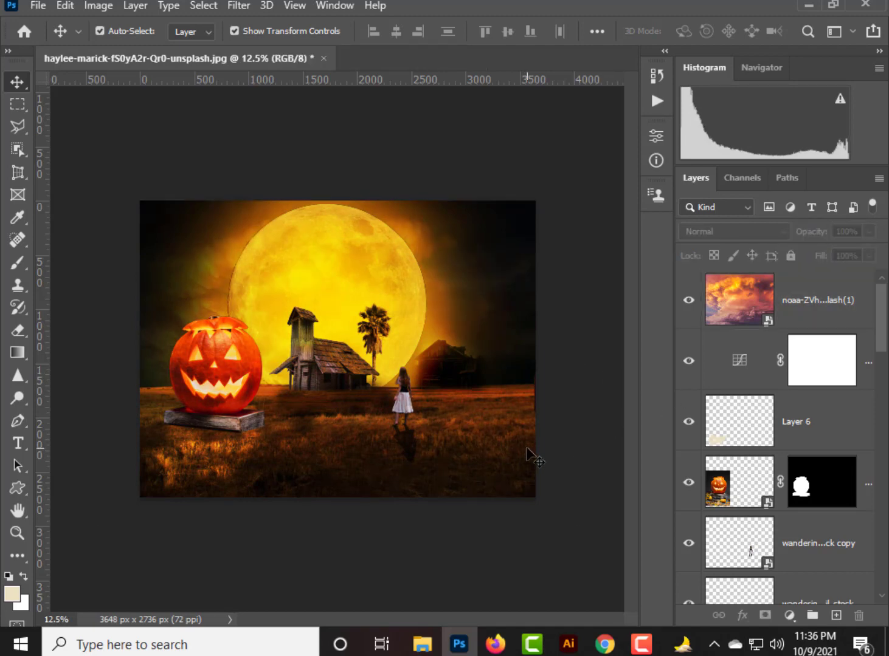
- Add a Hue/Saturation adjustment layer above the sky image with Saturation +10 and Hue 0
{"action": "left_click", "coordinate": [857, 312]}
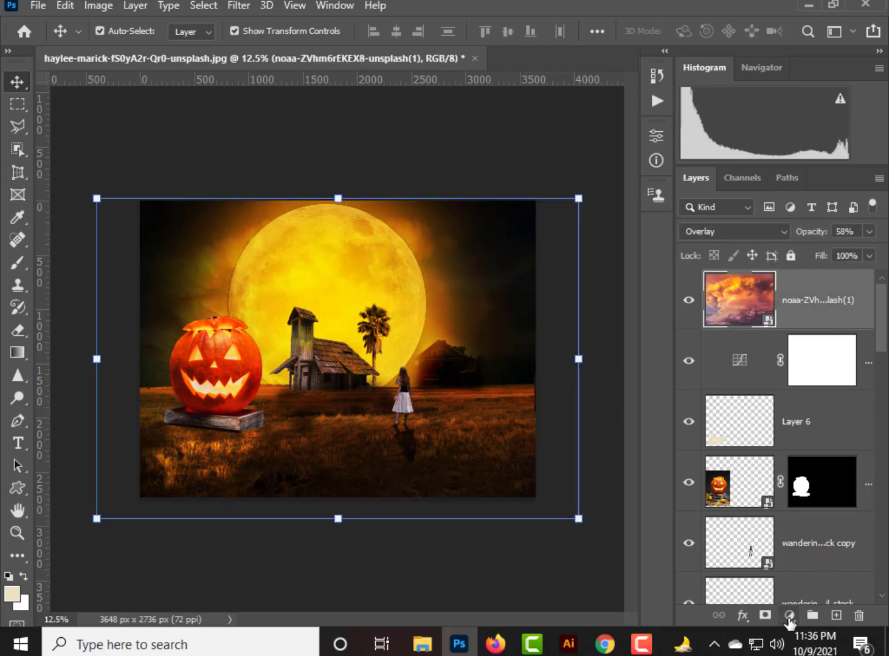
{"action": "left_click", "coordinate": [789, 615]}
{"action": "left_click", "coordinate": [787, 448]}
{"action": "left_click_drag", "start_coordinate": [533, 281], "coordinate": [553, 280]}
{"action": "left_click", "coordinate": [584, 268]}
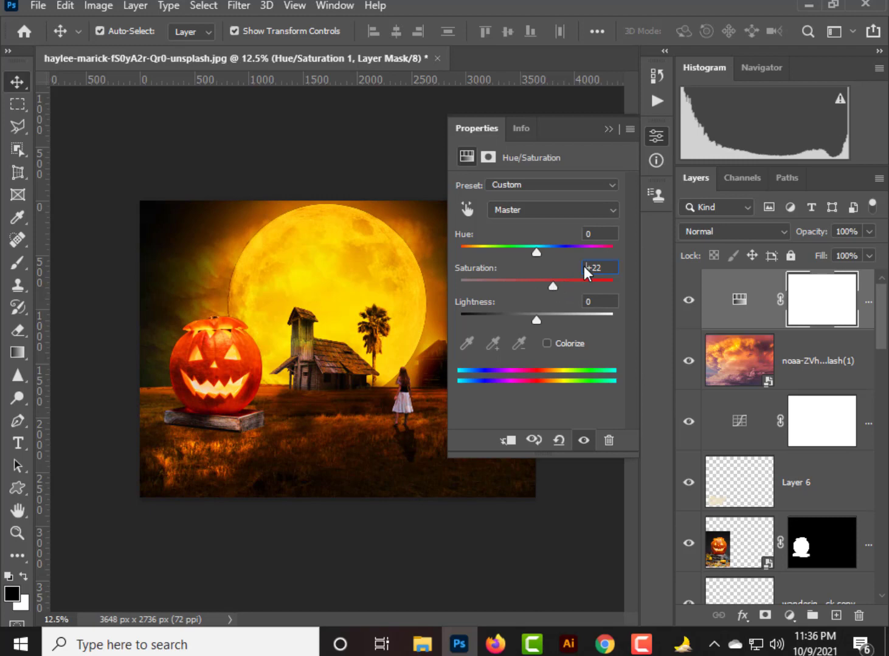
{"action": "type", "text": "10"}
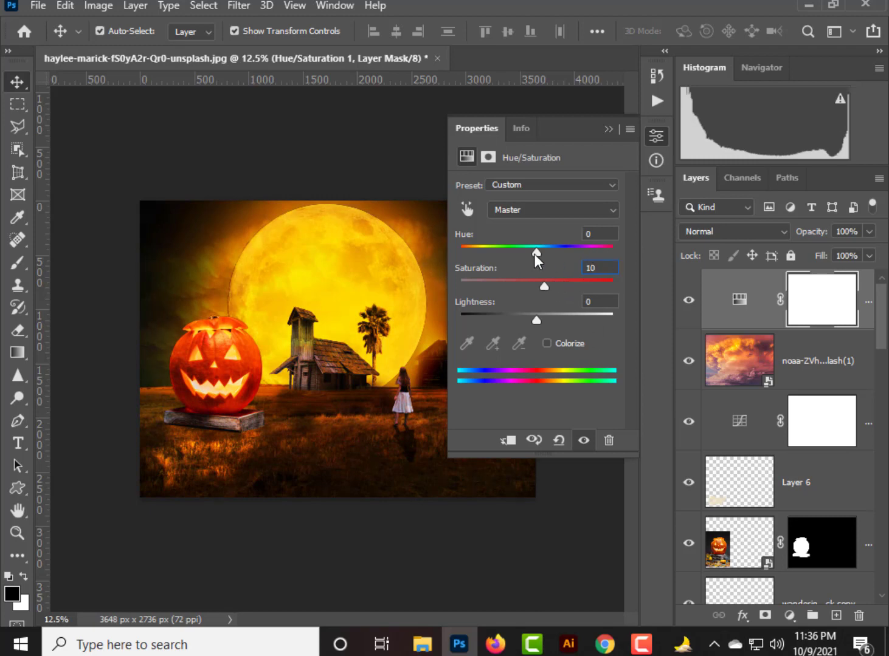
{"action": "key", "text": "Return"}
{"action": "mouse_move", "coordinate": [533, 252]}
{"action": "left_mouse_down"}
{"action": "mouse_move", "coordinate": [447, 255]}
{"action": "mouse_move", "coordinate": [548, 255]}
{"action": "mouse_move", "coordinate": [527, 248]}
{"action": "mouse_move", "coordinate": [534, 252]}
{"action": "left_mouse_up"}
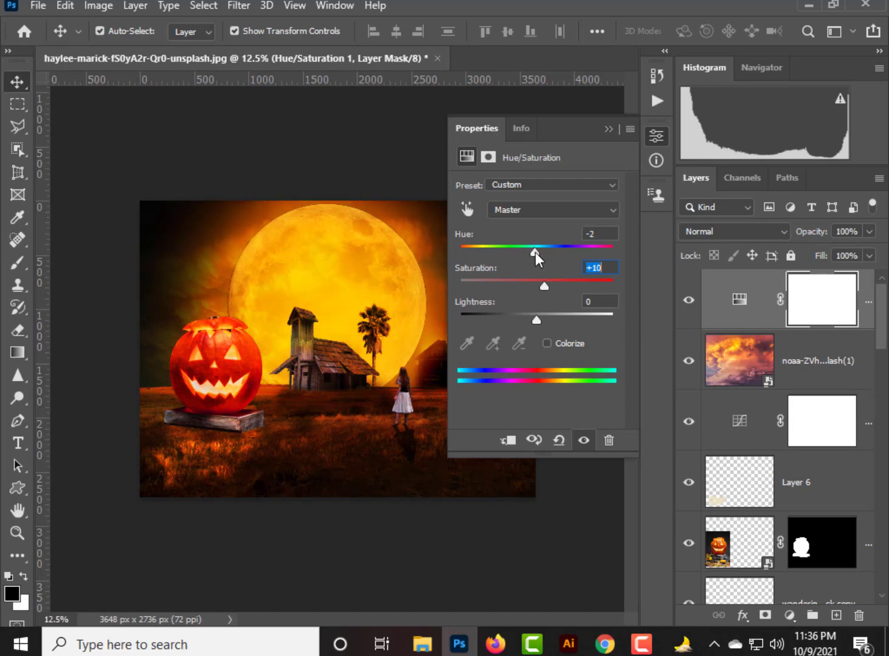
{"action": "left_click", "coordinate": [584, 232]}
{"action": "type", "text": "0"}
{"action": "key", "text": "Return"}
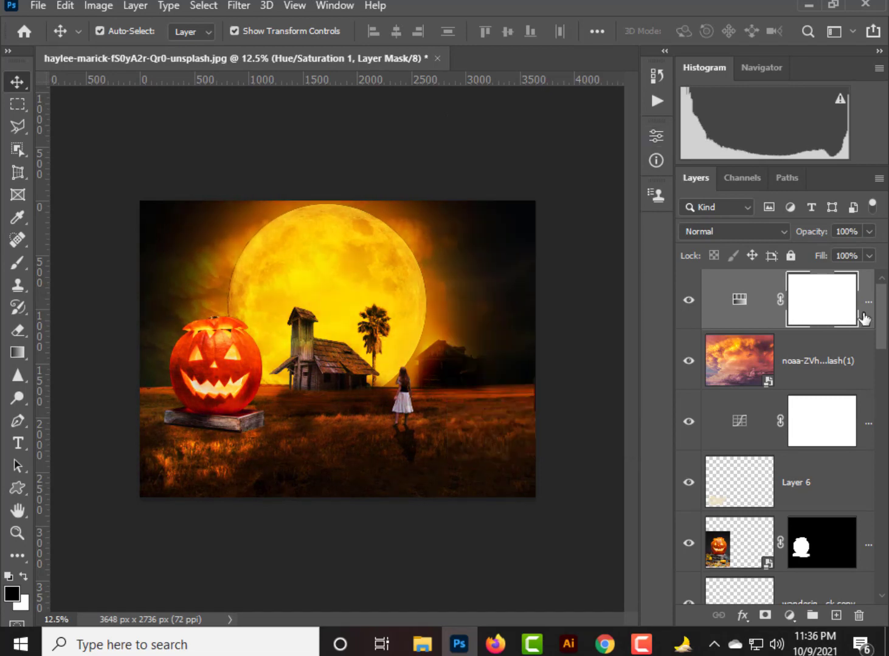
{"action": "left_click", "coordinate": [714, 232]}
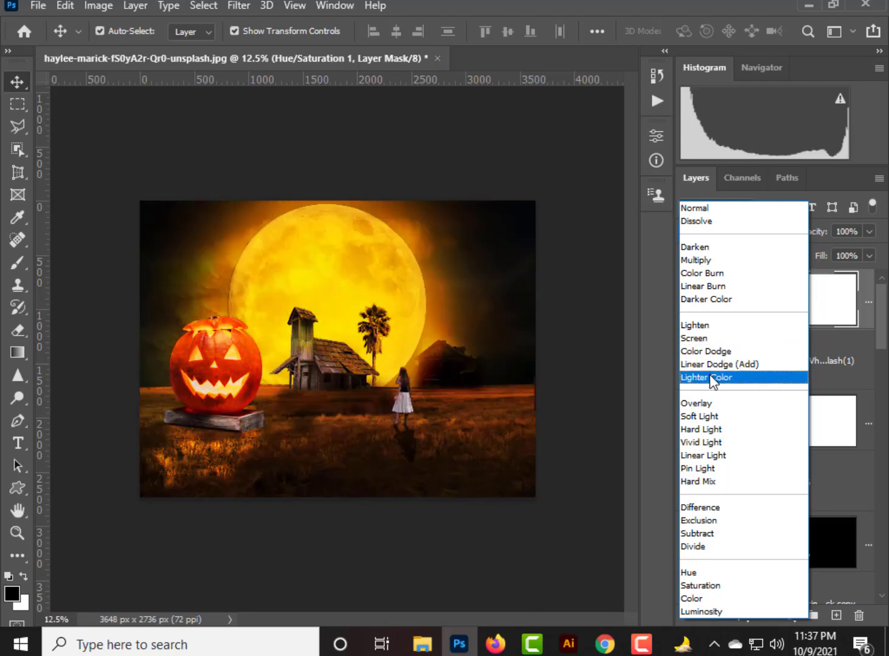
{"action": "left_click", "coordinate": [700, 326]}
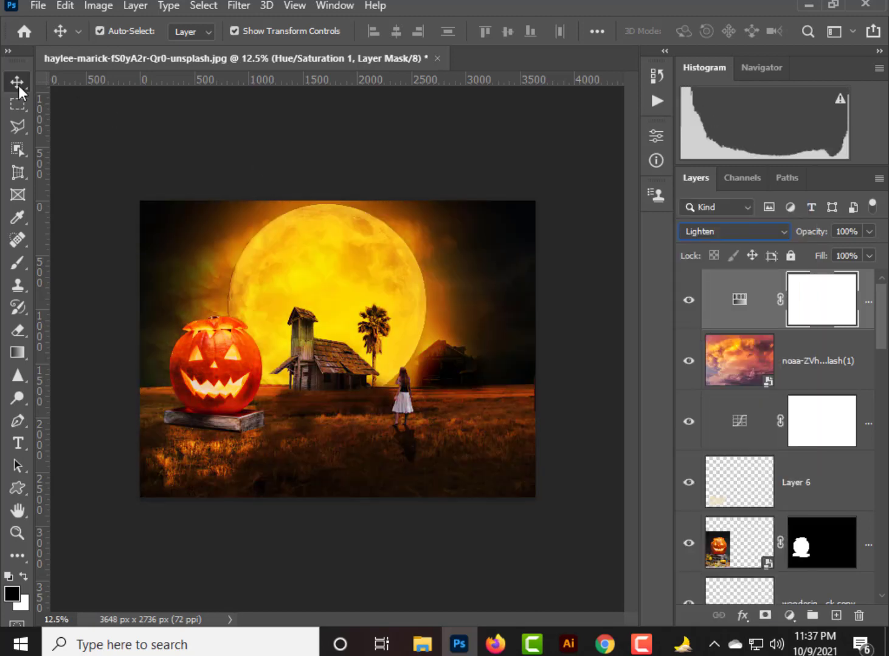
{"action": "left_click_drag", "start_coordinate": [879, 316], "coordinate": [879, 565]}
{"action": "left_click", "coordinate": [810, 560]}
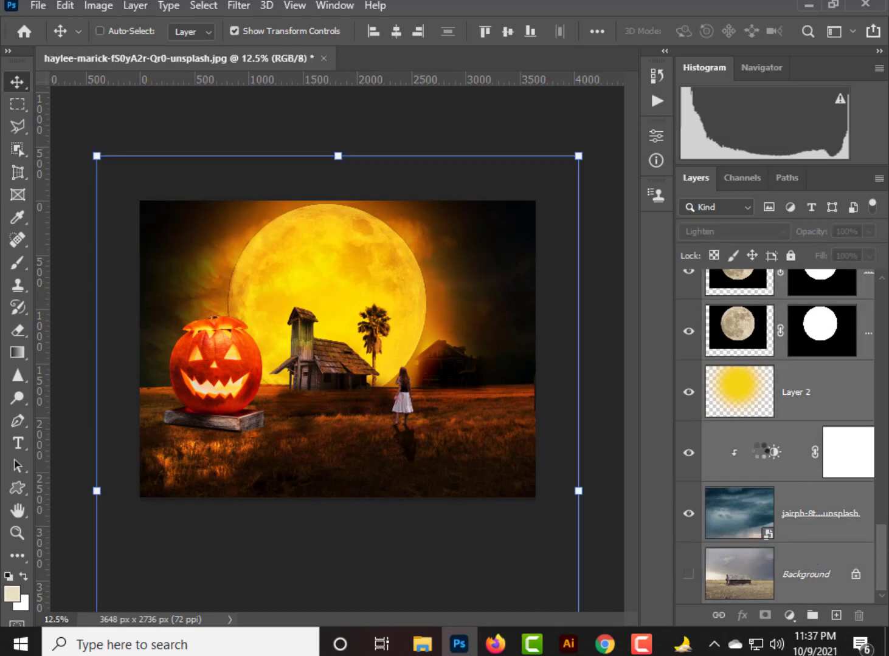
{"action": "key", "text": "ctrl+shift+e"}
{"action": "left_click", "coordinate": [333, 6]}
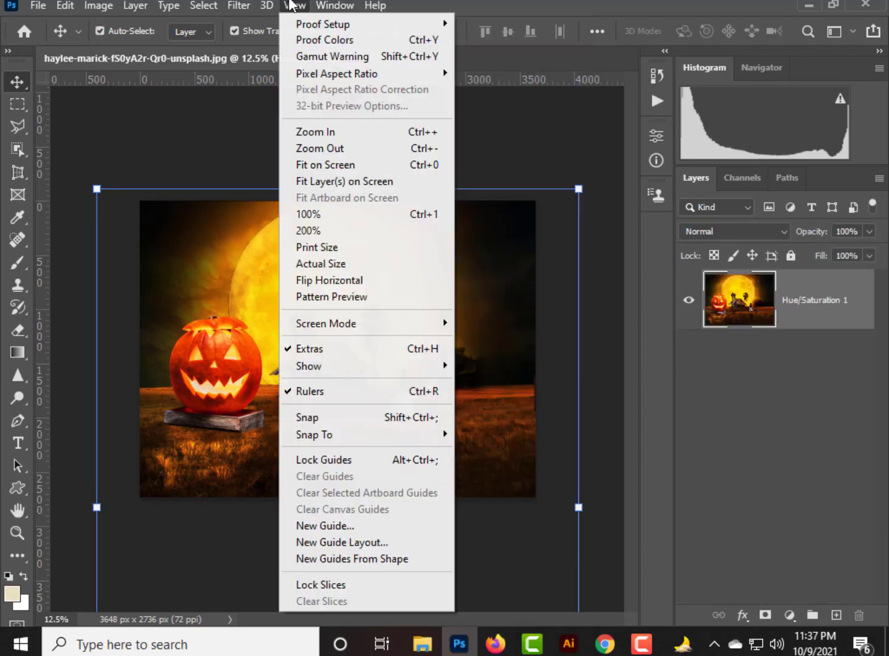
{"action": "left_click", "coordinate": [243, 6]}
{"action": "left_click", "coordinate": [244, 6]}
{"action": "left_click", "coordinate": [294, 134]}
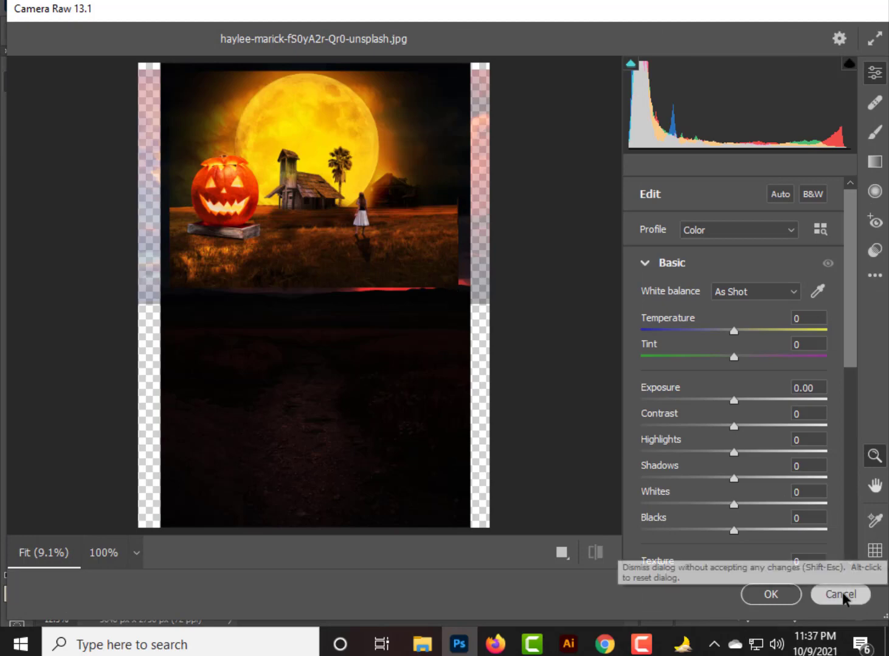
{"action": "left_click", "coordinate": [841, 595]}
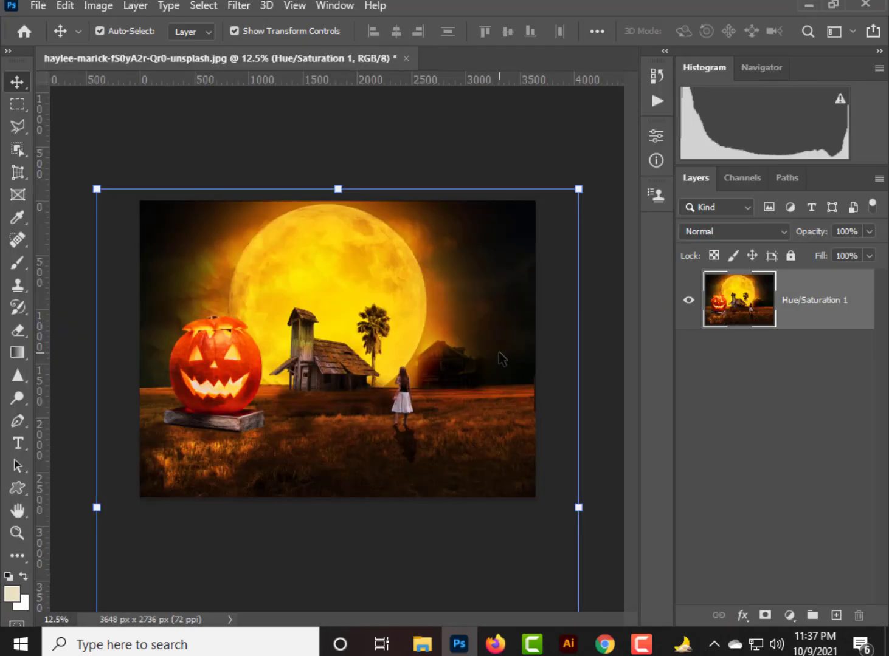
- Add an Inner Shadow layer effect to the carved pumpkin layer
{"action": "left_click", "coordinate": [867, 556]}
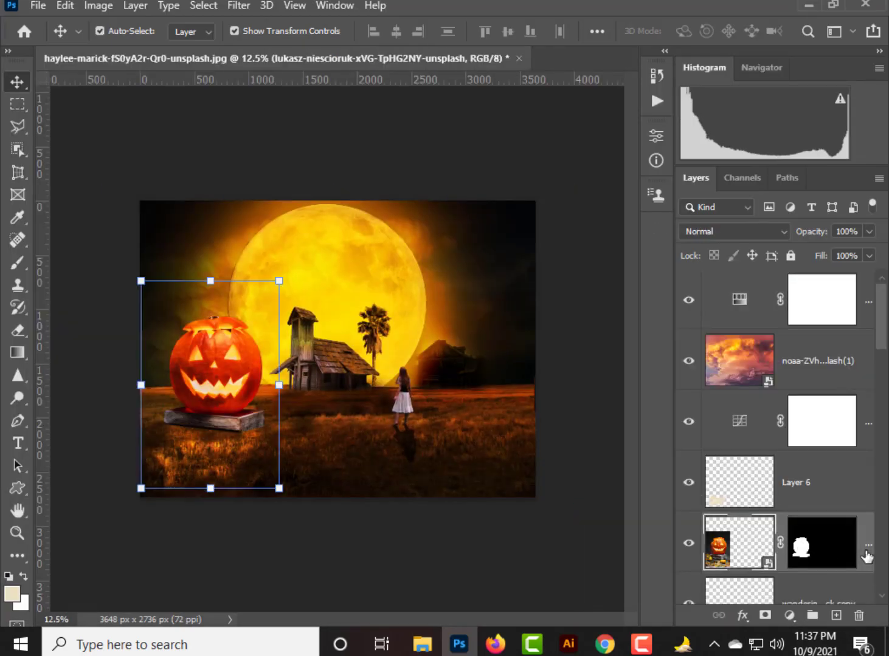
{"action": "double_click", "coordinate": [841, 538]}
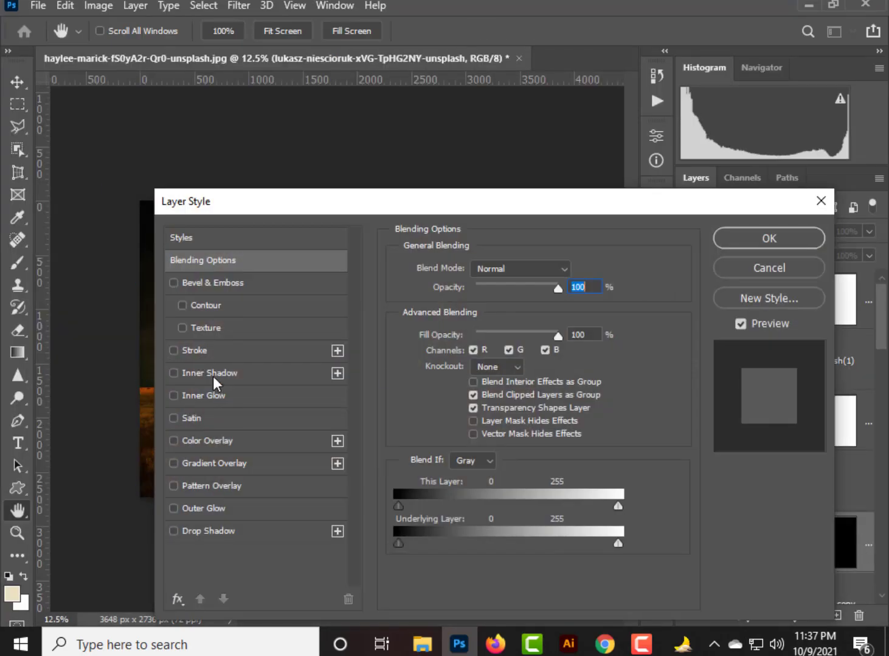
{"action": "left_click", "coordinate": [213, 377]}
{"action": "left_click_drag", "start_coordinate": [244, 199], "coordinate": [452, 190]}
{"action": "left_click_drag", "start_coordinate": [727, 200], "coordinate": [521, 240]}
{"action": "left_click", "coordinate": [767, 280]}
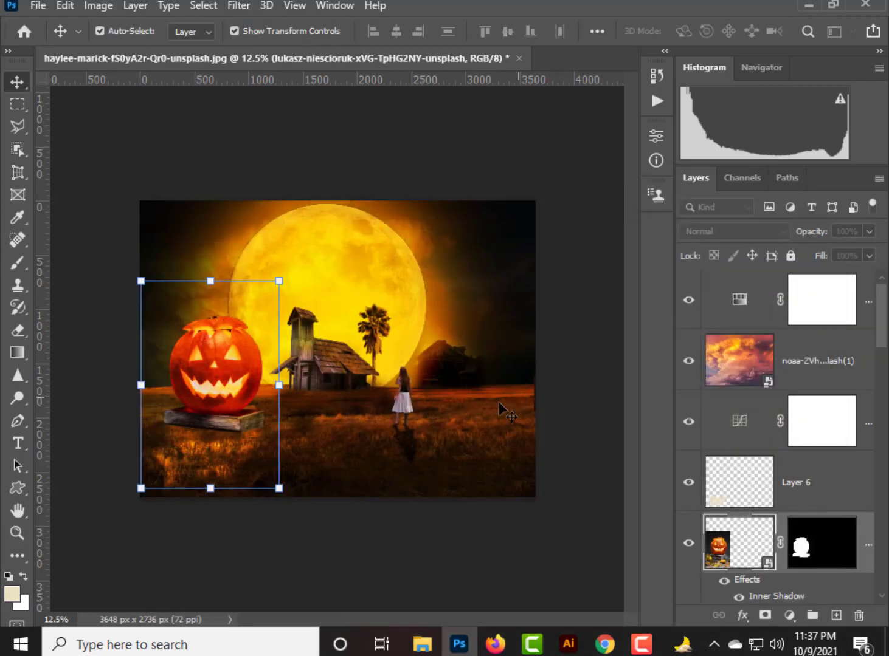
- Darken the pumpkin with a Levels adjustment clipped to its layer, moving the midtones to 0.49
{"action": "left_click", "coordinate": [788, 615]}
{"action": "left_click", "coordinate": [767, 369]}
{"action": "left_click", "coordinate": [508, 440]}
{"action": "left_click_drag", "start_coordinate": [549, 312], "coordinate": [616, 313]}
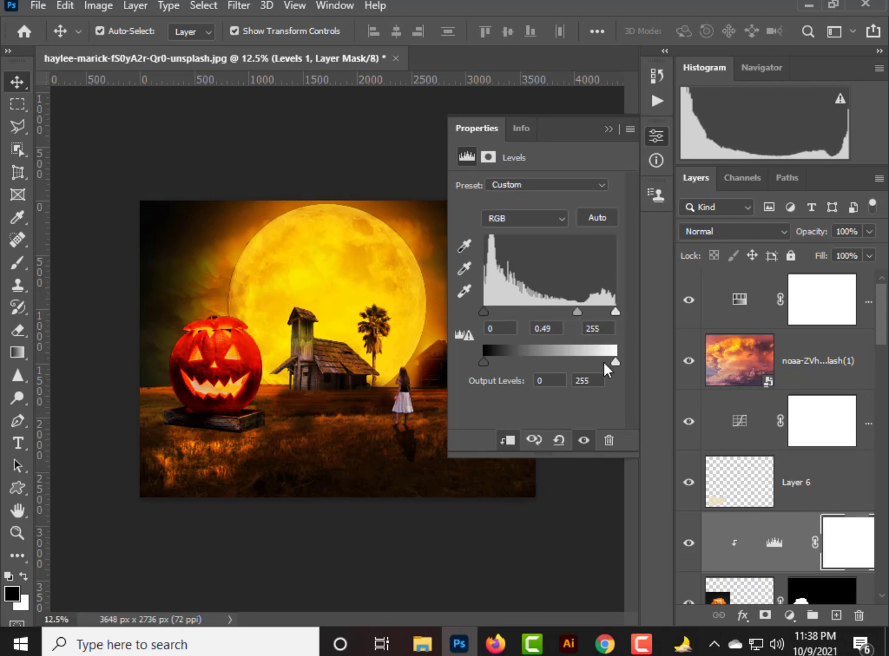
{"action": "left_click", "coordinate": [609, 128]}
- Select all layers from the Hue/Saturation adjustment down to the Background and merge them into one
{"action": "left_click", "coordinate": [869, 307]}
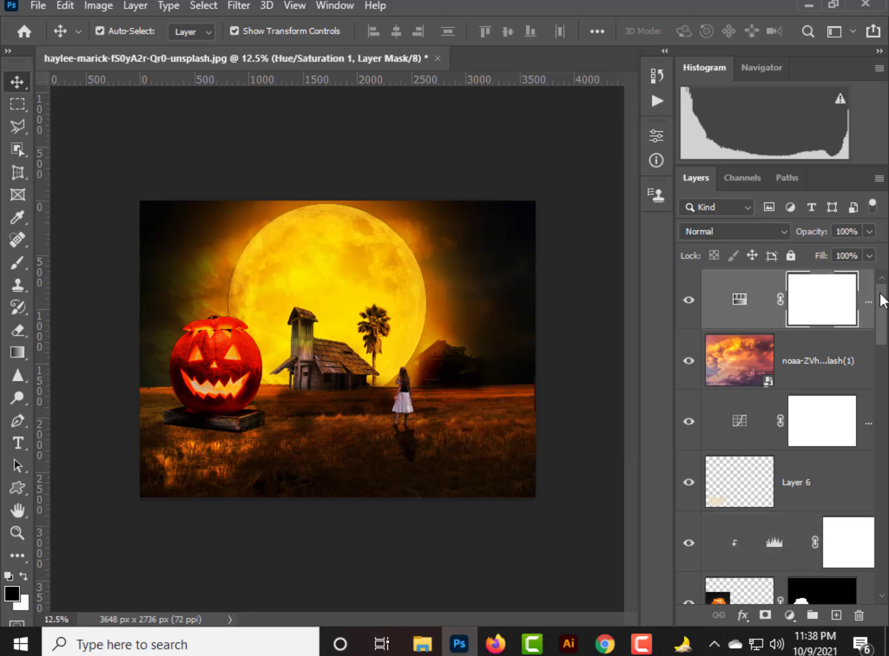
{"action": "scroll", "coordinate": [868, 365], "scroll_direction": "down", "scroll_amount": 10}
{"action": "left_click", "coordinate": [824, 571]}
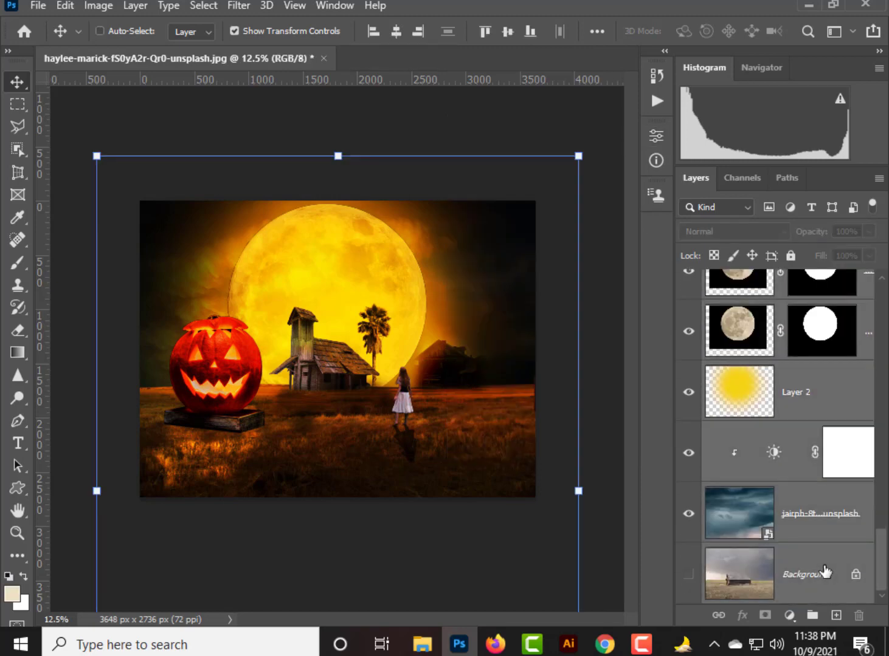
{"action": "key", "text": "ctrl+e"}
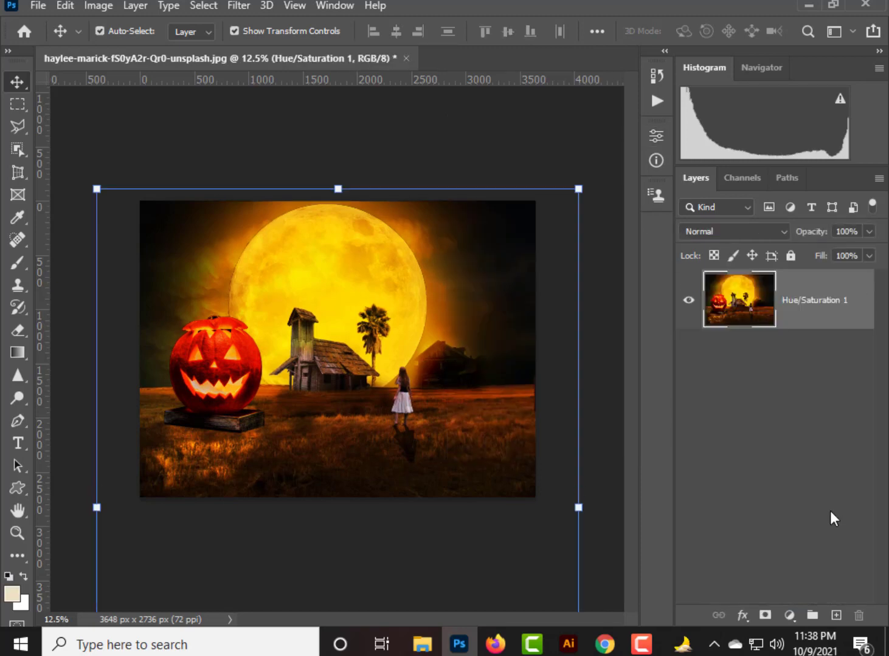
- Open the merged image in the Camera Raw filter and set Temperature to -12 and Tint to -8
{"action": "left_click", "coordinate": [242, 8]}
{"action": "left_click", "coordinate": [281, 145]}
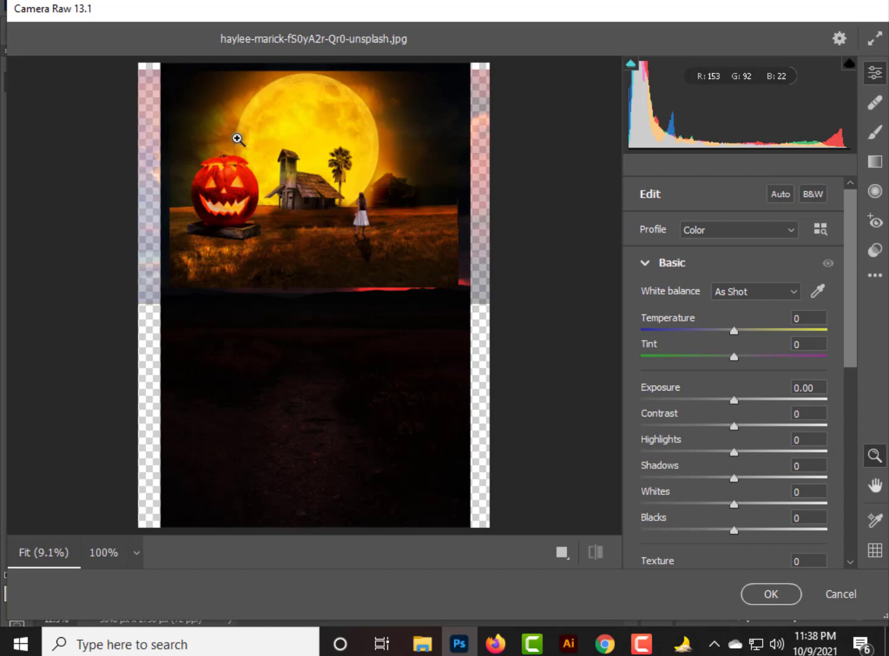
{"action": "left_click_drag", "start_coordinate": [734, 334], "coordinate": [716, 356]}
{"action": "left_click_drag", "start_coordinate": [708, 357], "coordinate": [725, 360]}
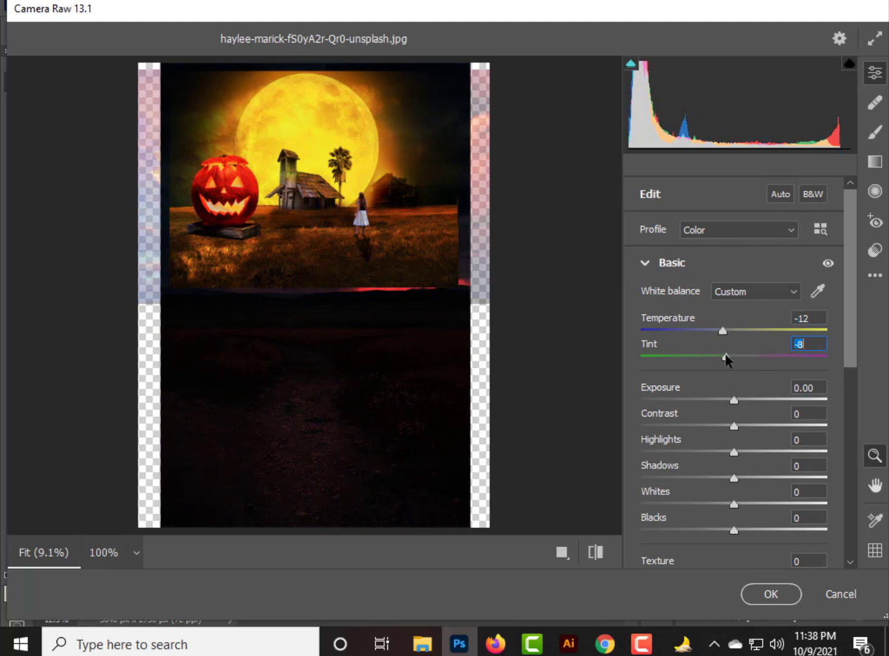
- Set Exposure +0.35, Contrast -1, Highlights +5, Shadows +25 and Clarity -19, and apply the Camera Raw filter
{"action": "left_click_drag", "start_coordinate": [736, 402], "coordinate": [755, 438]}
{"action": "scroll", "coordinate": [739, 464], "scroll_direction": "down", "scroll_amount": 1}
{"action": "scroll", "coordinate": [755, 462], "scroll_direction": "down", "scroll_amount": 4}
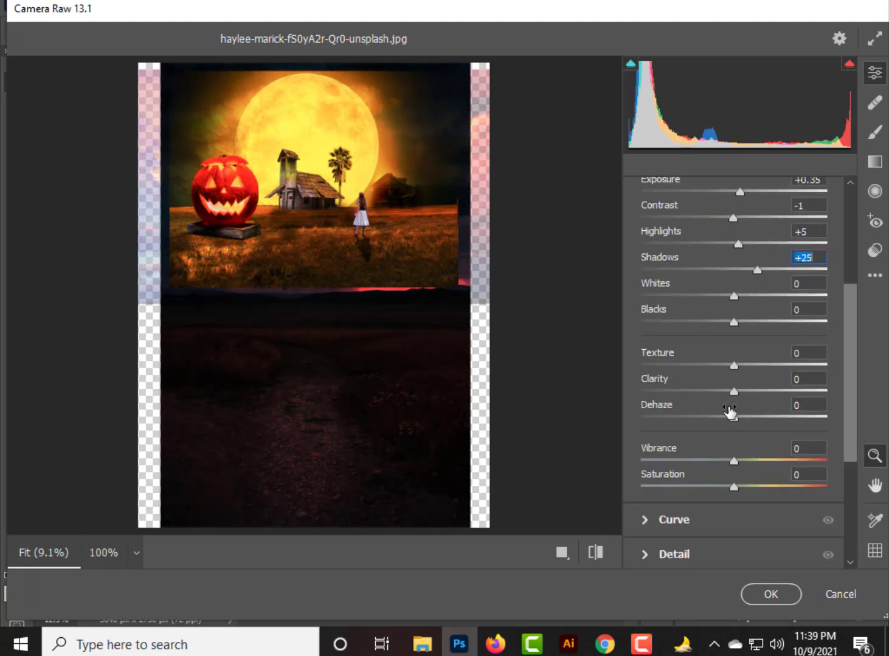
{"action": "mouse_move", "coordinate": [734, 391]}
{"action": "left_mouse_down"}
{"action": "mouse_move", "coordinate": [760, 400]}
{"action": "mouse_move", "coordinate": [719, 395]}
{"action": "left_mouse_up"}
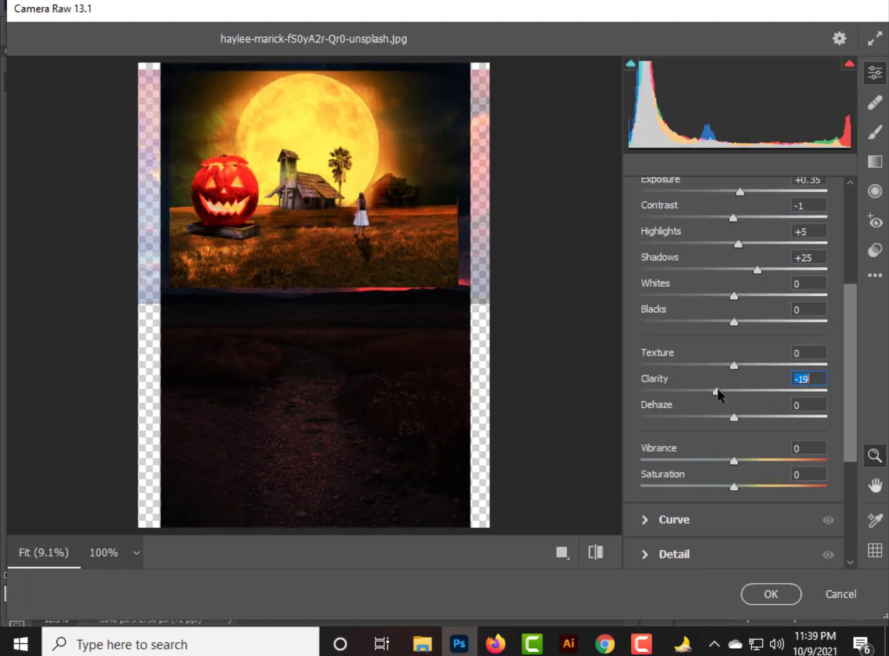
{"action": "key", "text": "Return"}
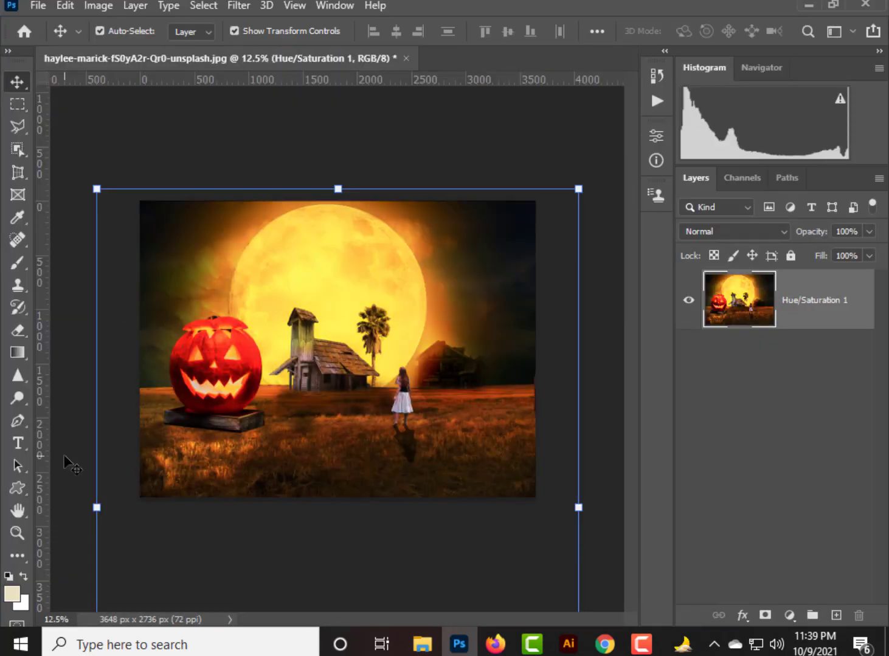
- Crop the merged image to the existing canvas bounds, deleting the parts of the layer that extend outside it
{"action": "left_click", "coordinate": [18, 172]}
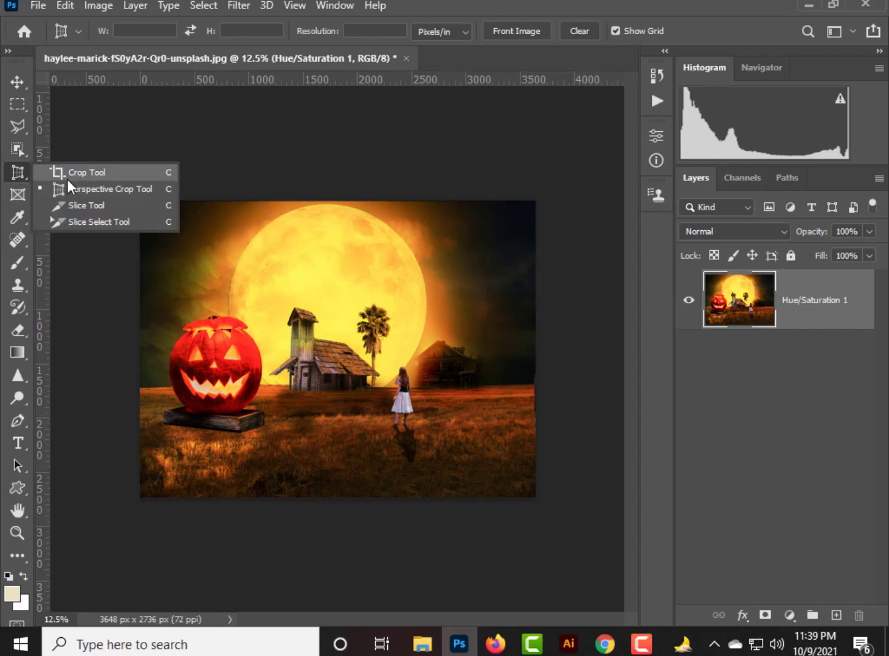
{"action": "left_click", "coordinate": [79, 173]}
{"action": "right_click", "coordinate": [280, 345]}
{"action": "left_click", "coordinate": [339, 598]}
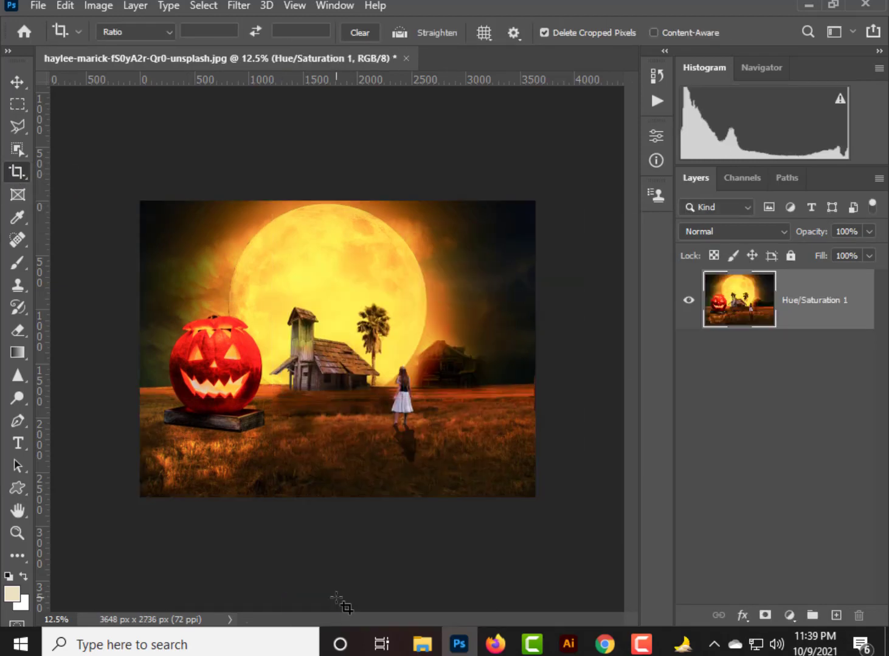
{"action": "key", "text": "v"}
- Add a Color Lookup adjustment layer above the image with the Soft_Warming.look 3DLUT file
{"action": "left_click", "coordinate": [789, 615]}
{"action": "left_click", "coordinate": [797, 522]}
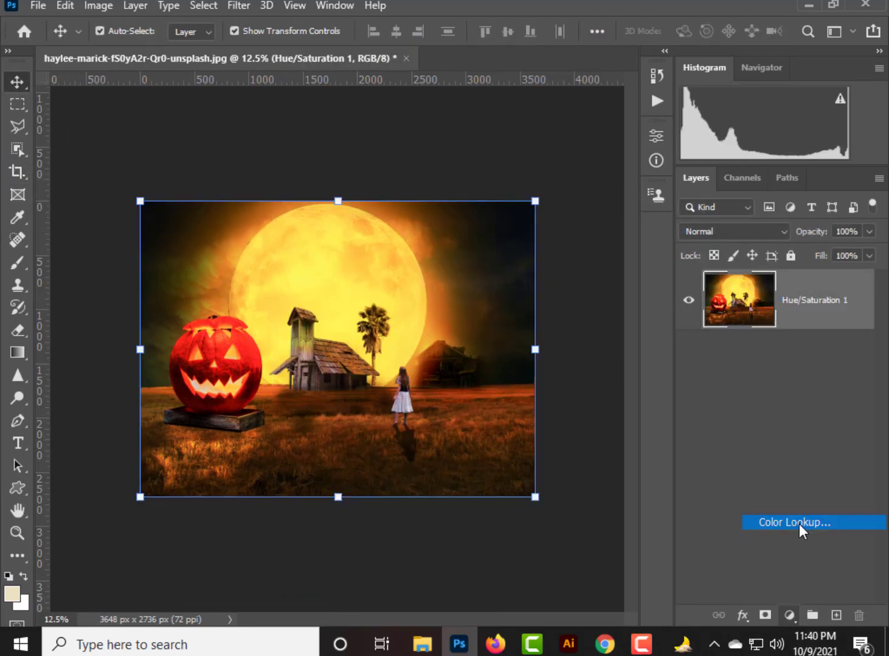
{"action": "left_click", "coordinate": [589, 185]}
{"action": "left_click", "coordinate": [579, 449]}
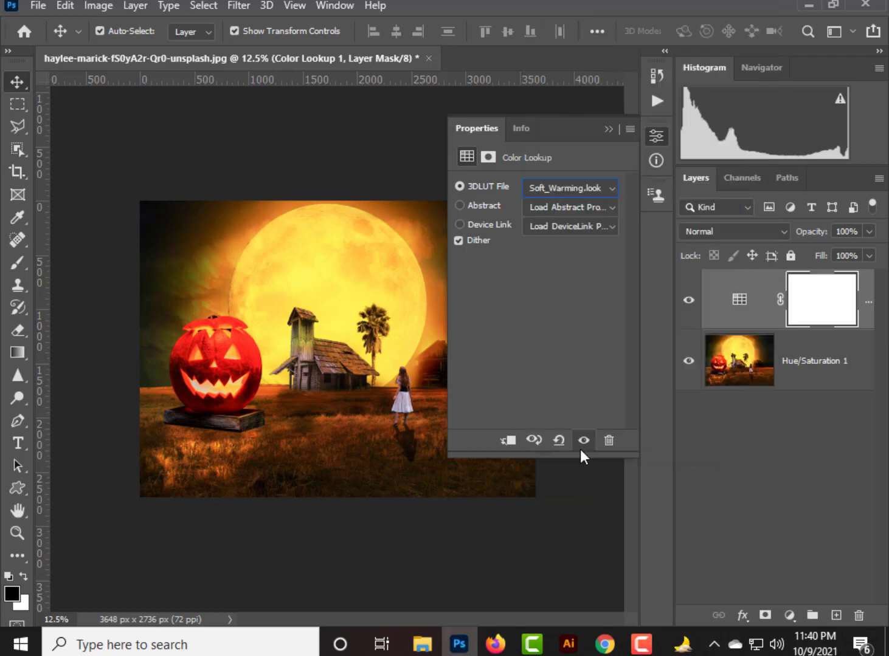
{"action": "left_click", "coordinate": [551, 521]}
{"action": "left_click", "coordinate": [555, 520]}
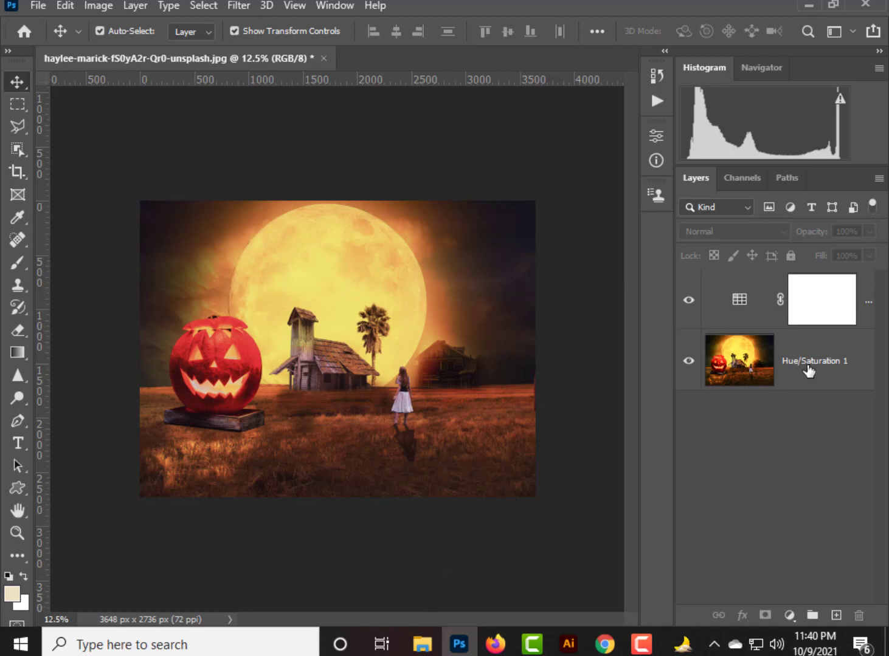
- Merge the Color Lookup adjustment with the image layer beneath it
{"action": "left_click", "coordinate": [809, 373]}
{"action": "left_click", "coordinate": [867, 309], "text": "shift"}
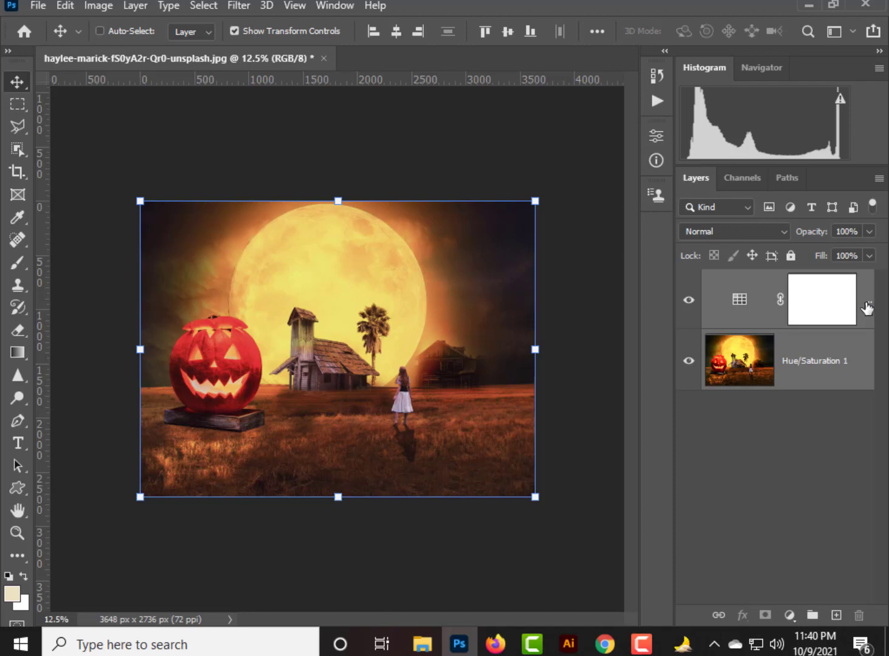
{"action": "key", "text": "ctrl+e"}
{"action": "left_click", "coordinate": [789, 616]}
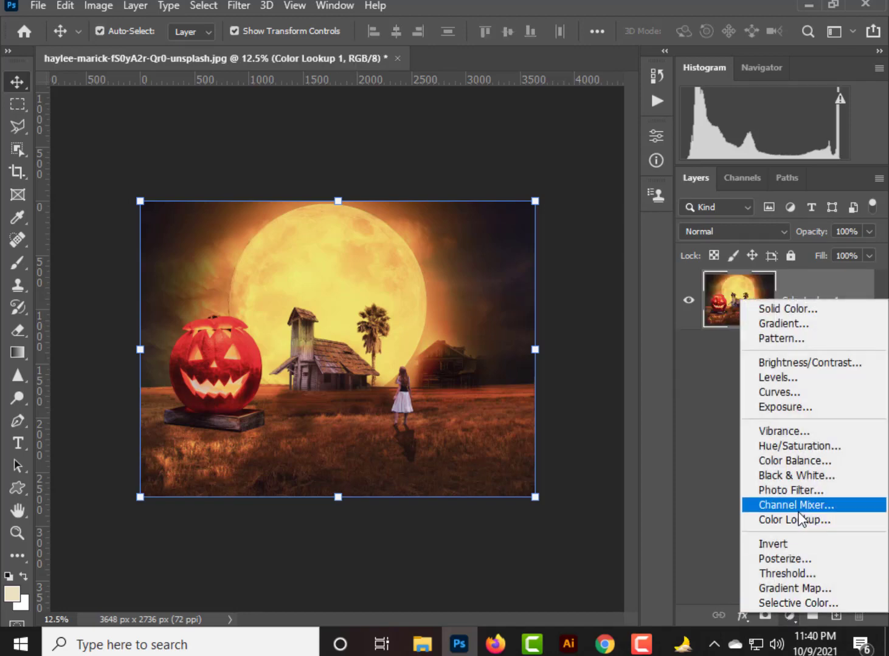
{"action": "left_click", "coordinate": [784, 377]}
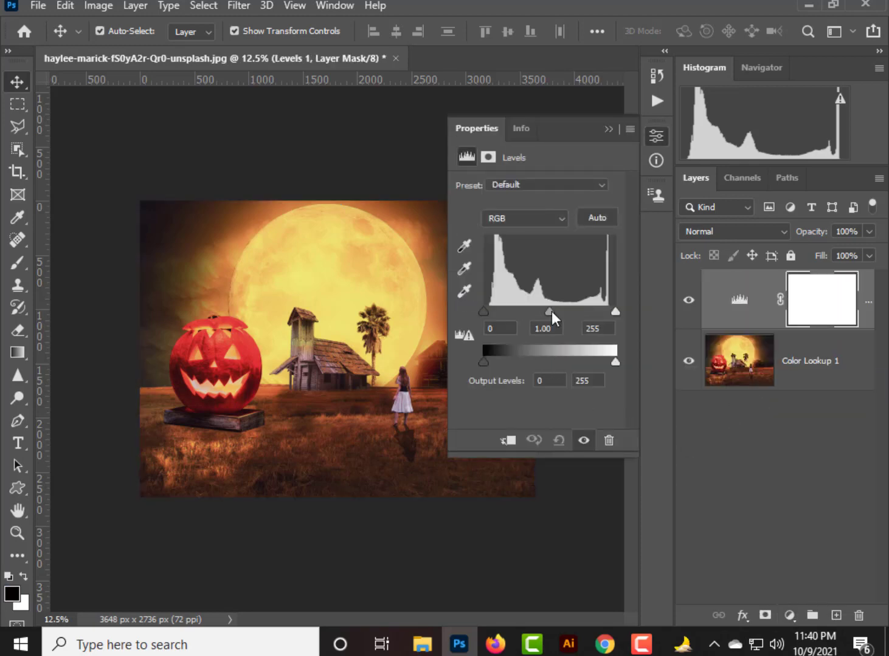
{"action": "mouse_move", "coordinate": [551, 311]}
{"action": "left_mouse_down"}
{"action": "mouse_move", "coordinate": [570, 311]}
{"action": "mouse_move", "coordinate": [549, 308]}
{"action": "mouse_move", "coordinate": [558, 309]}
{"action": "left_mouse_up"}
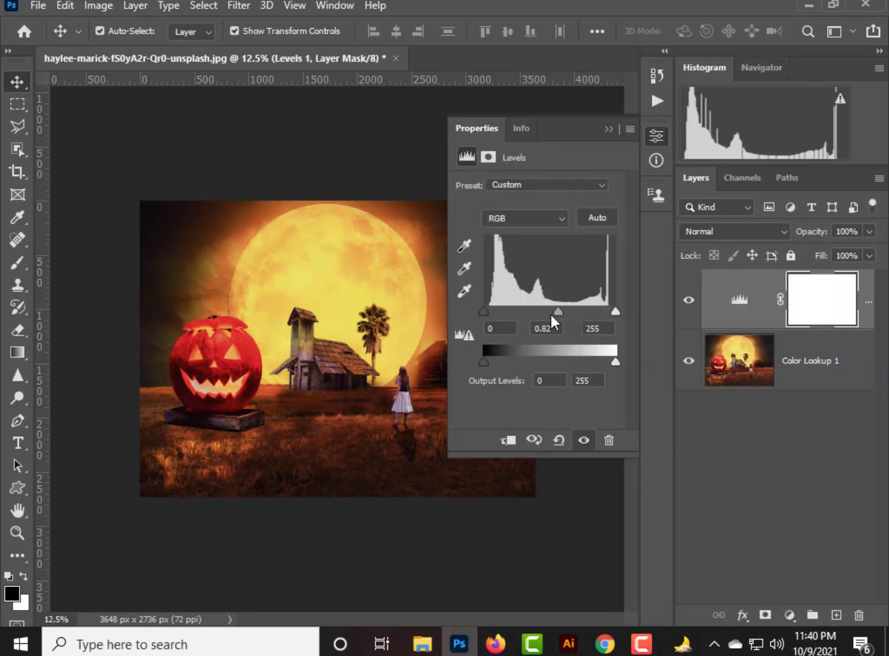
{"action": "left_click", "coordinate": [524, 218]}
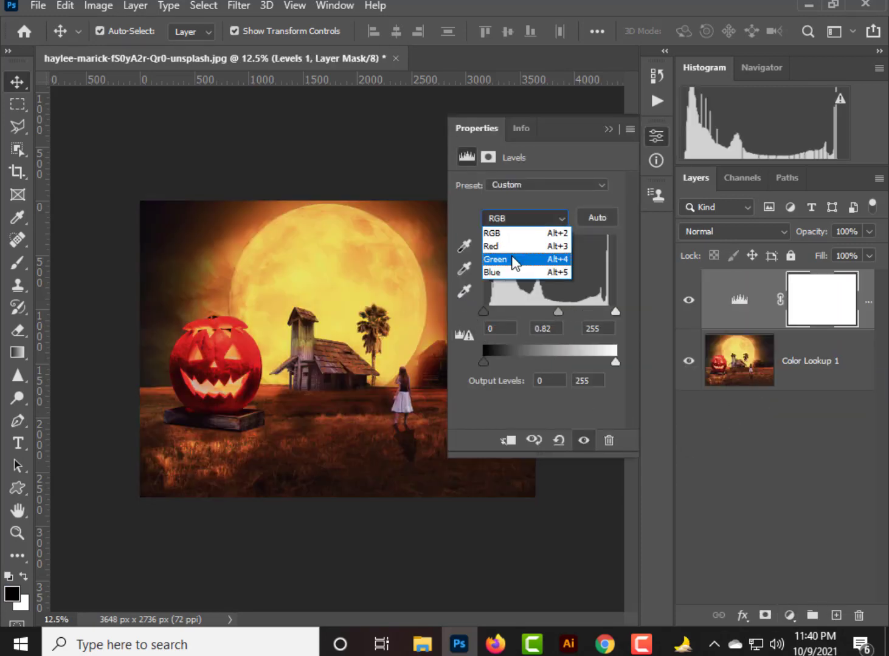
{"action": "left_click", "coordinate": [515, 272]}
{"action": "left_click_drag", "start_coordinate": [549, 311], "coordinate": [632, 340]}
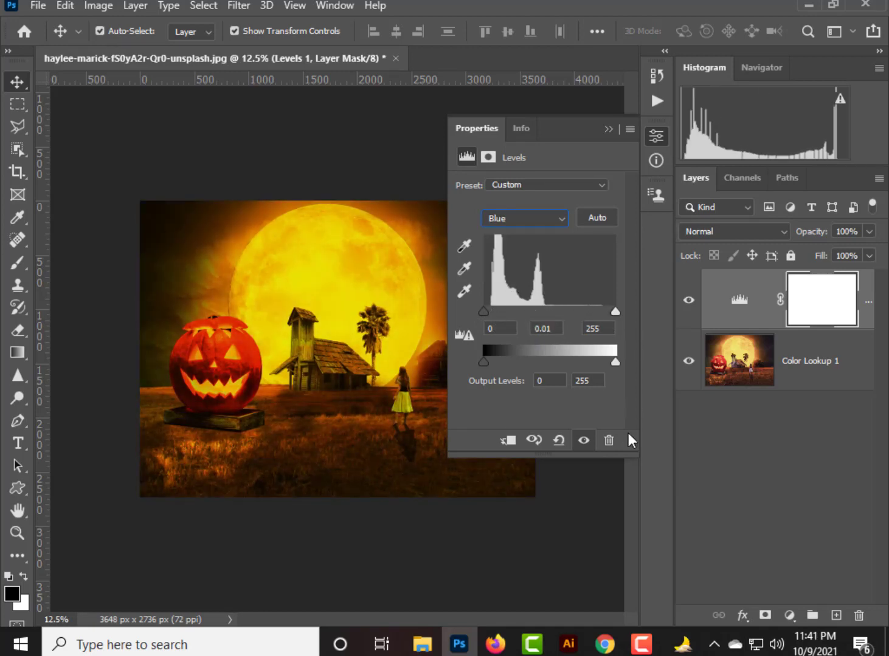
{"action": "left_click", "coordinate": [608, 440]}
{"action": "left_click", "coordinate": [608, 129]}
{"action": "left_click", "coordinate": [641, 644]}
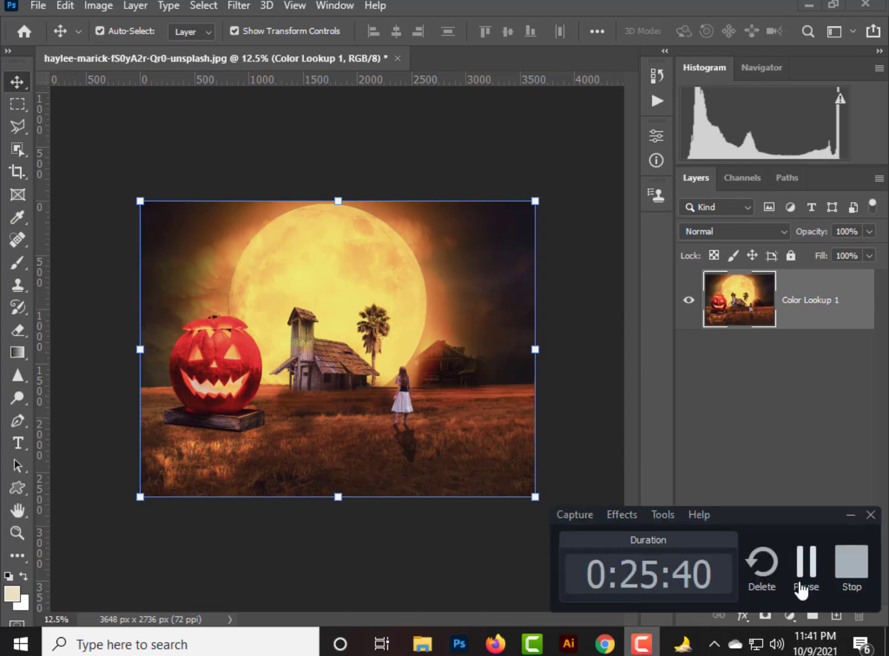
{"action": "left_click", "coordinate": [798, 585]}
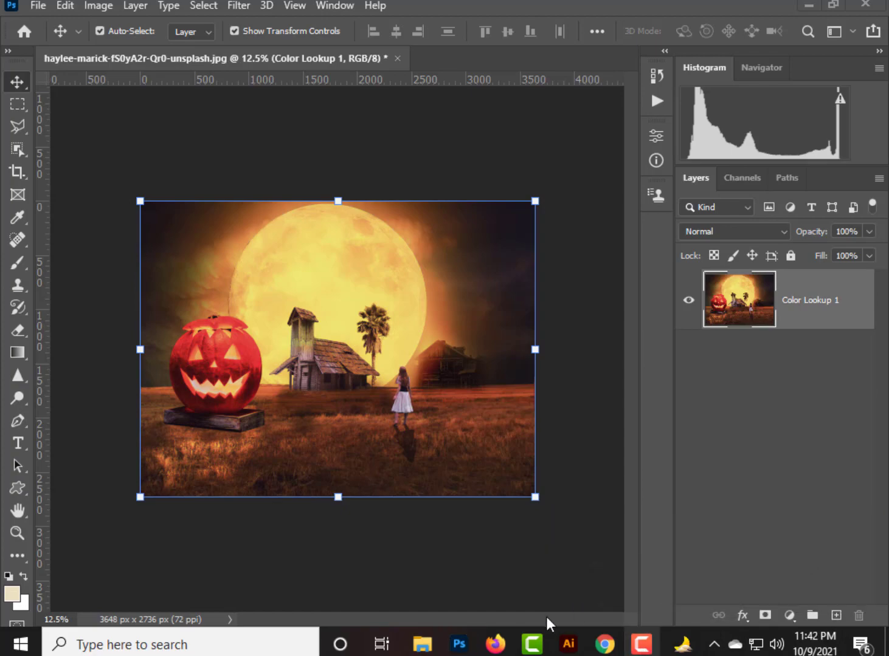
- Find the stars_iii night-sky image in the Downloads folder and place it in the Halloween composite
{"action": "left_click", "coordinate": [422, 643]}
{"action": "left_click", "coordinate": [413, 598]}
{"action": "scroll", "coordinate": [547, 349], "scroll_direction": "down", "scroll_amount": 1}
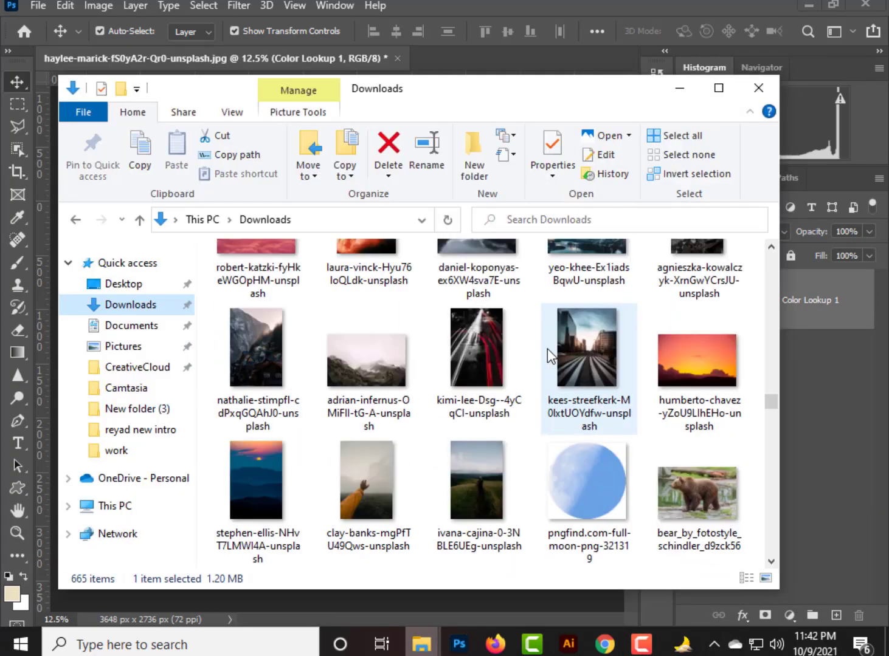
{"action": "scroll", "coordinate": [547, 348], "scroll_direction": "down", "scroll_amount": 10}
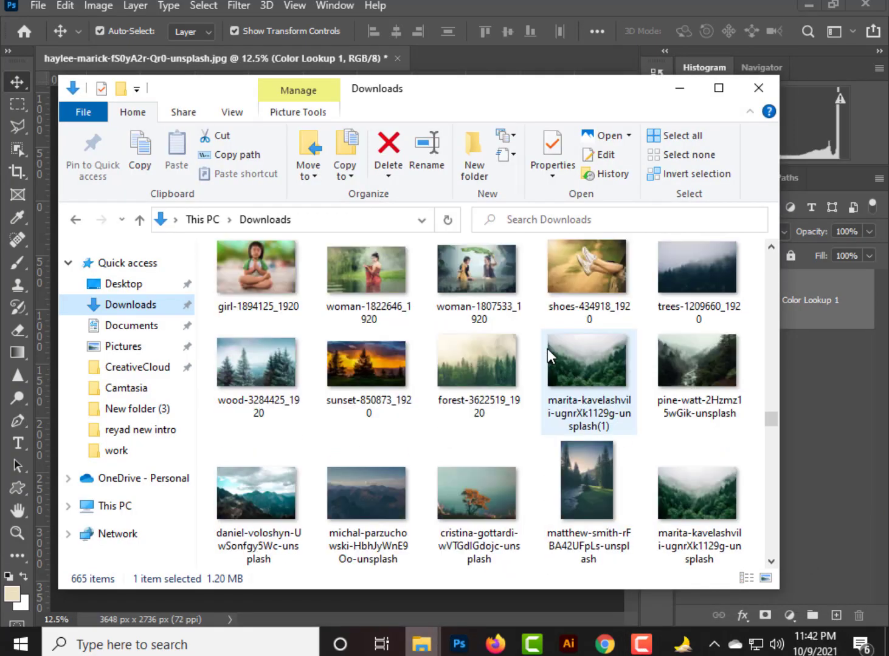
{"action": "scroll", "coordinate": [547, 348], "scroll_direction": "down", "scroll_amount": 5}
{"action": "left_click_drag", "start_coordinate": [771, 439], "coordinate": [758, 391]}
{"action": "left_click_drag", "start_coordinate": [391, 320], "coordinate": [335, 434]}
- Enlarge the placed stars image until it covers the whole canvas and commit the placement
{"action": "left_click_drag", "start_coordinate": [357, 372], "coordinate": [536, 507]}
{"action": "left_click_drag", "start_coordinate": [316, 333], "coordinate": [131, 183]}
{"action": "key", "text": "Return"}
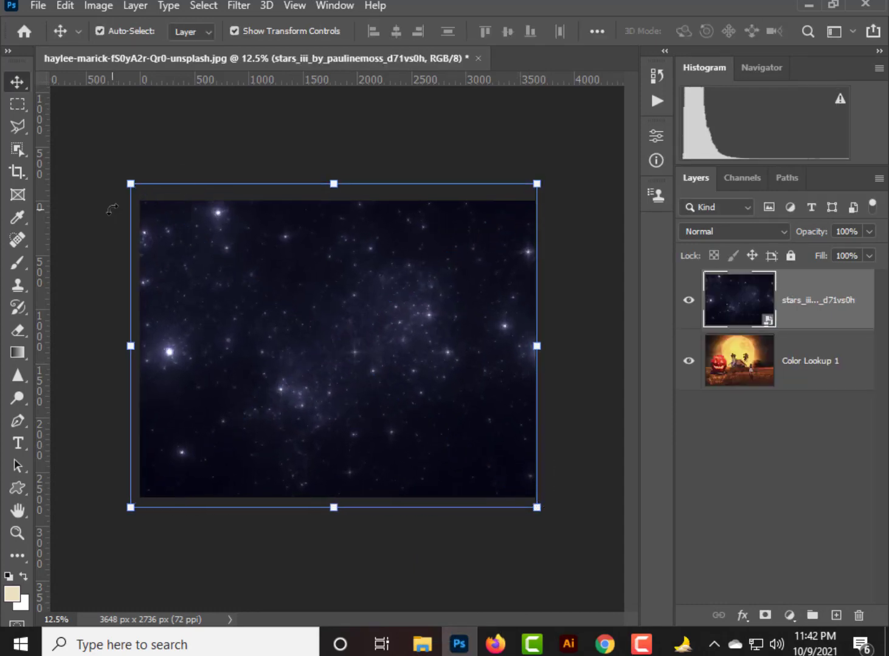
- Set the stars layer's blend mode to Color Dodge and its opacity to 73%
{"action": "left_click", "coordinate": [740, 235]}
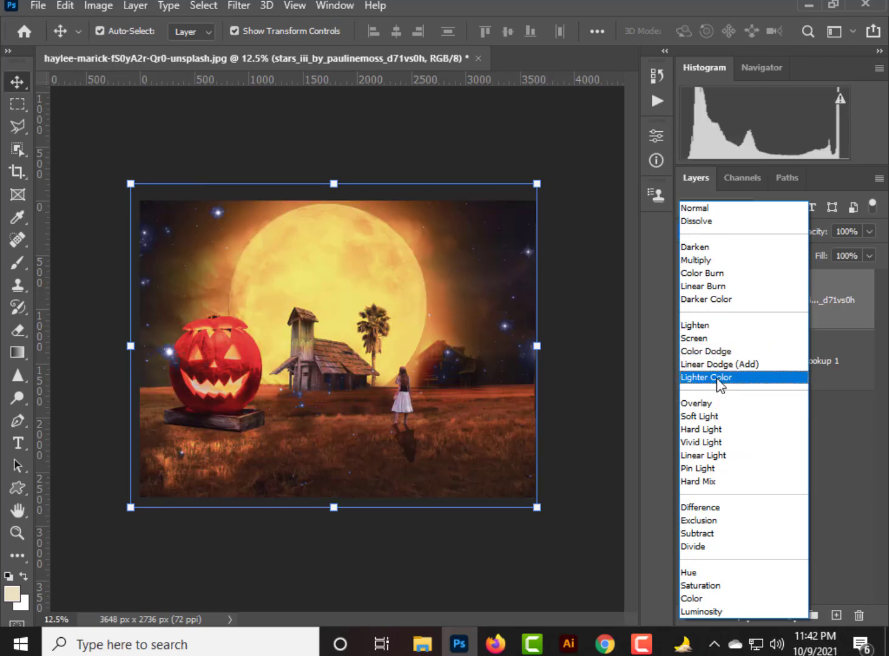
{"action": "left_click", "coordinate": [723, 353]}
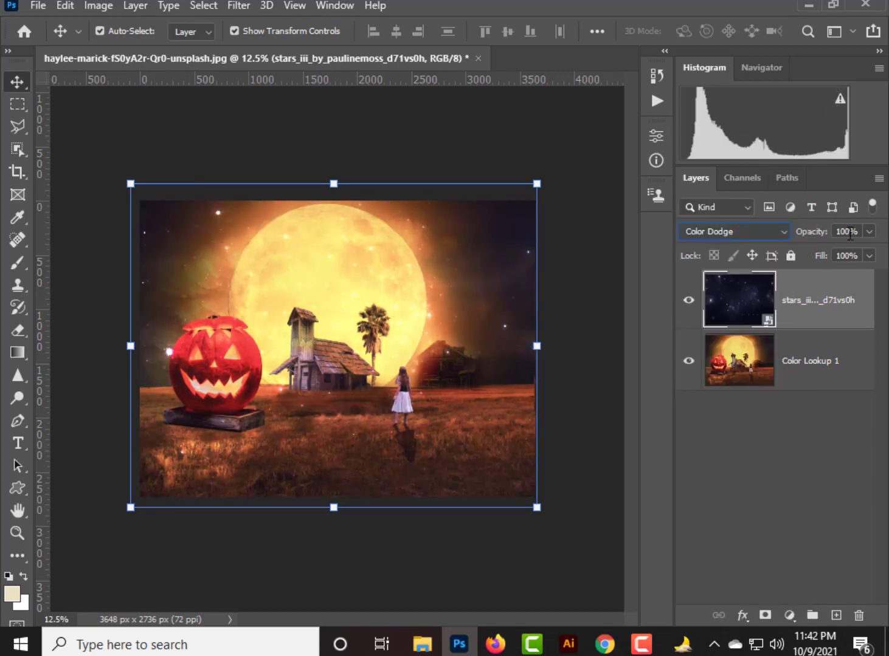
{"action": "left_click", "coordinate": [869, 231]}
{"action": "left_click_drag", "start_coordinate": [874, 250], "coordinate": [849, 255]}
{"action": "left_click", "coordinate": [604, 377]}
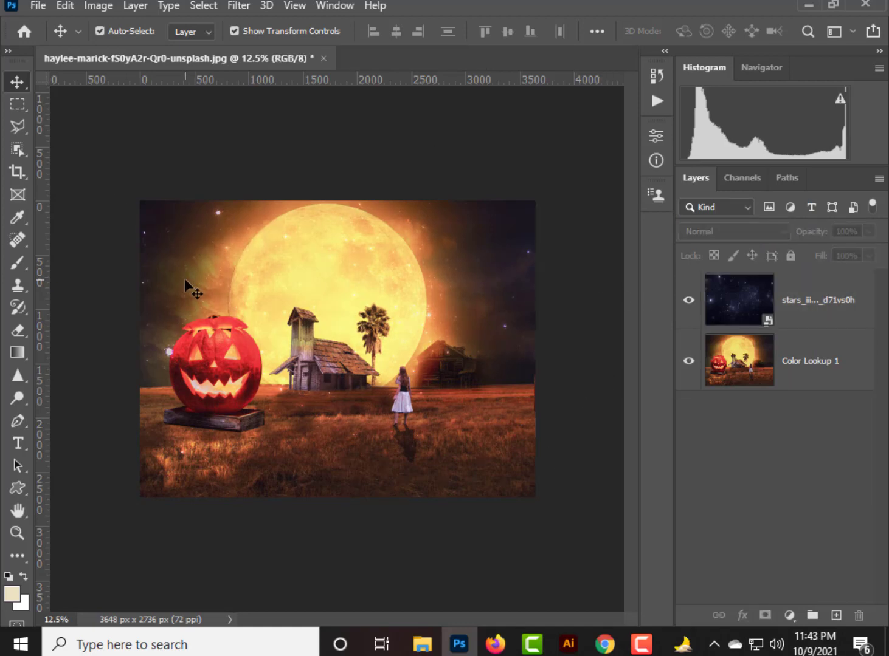
{"action": "left_click", "coordinate": [216, 385]}
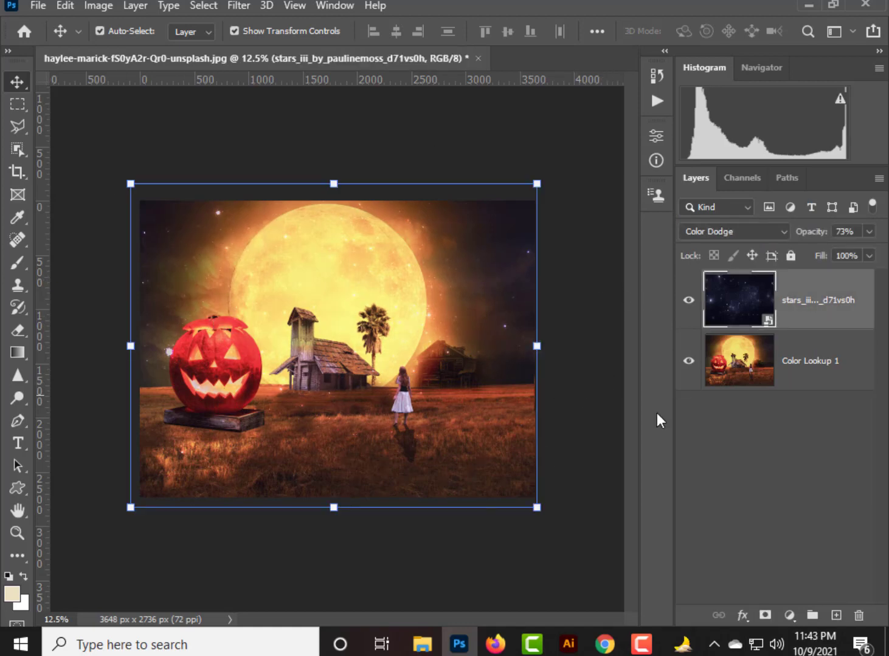
{"action": "left_click", "coordinate": [592, 401]}
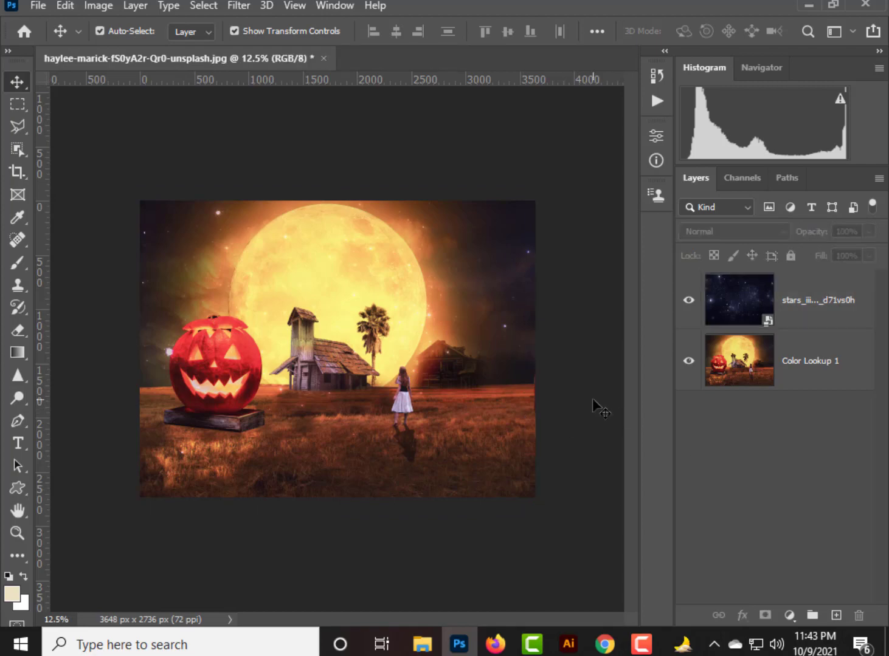